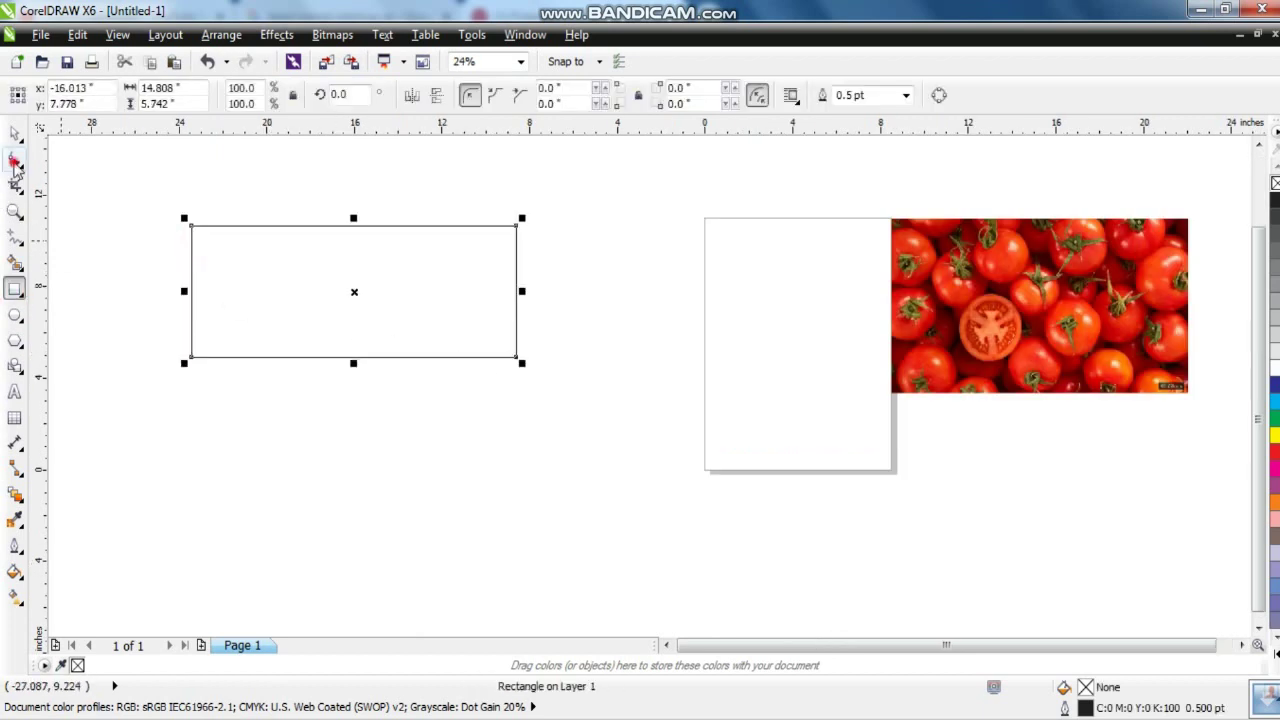
# Round all four corners of the rectangle by about 0.56 inches and set its size to 8 by 2.5 inches.
pyautogui.click(15, 160)
pyautogui.moveTo(193, 230); pyautogui.dragTo(191, 247)
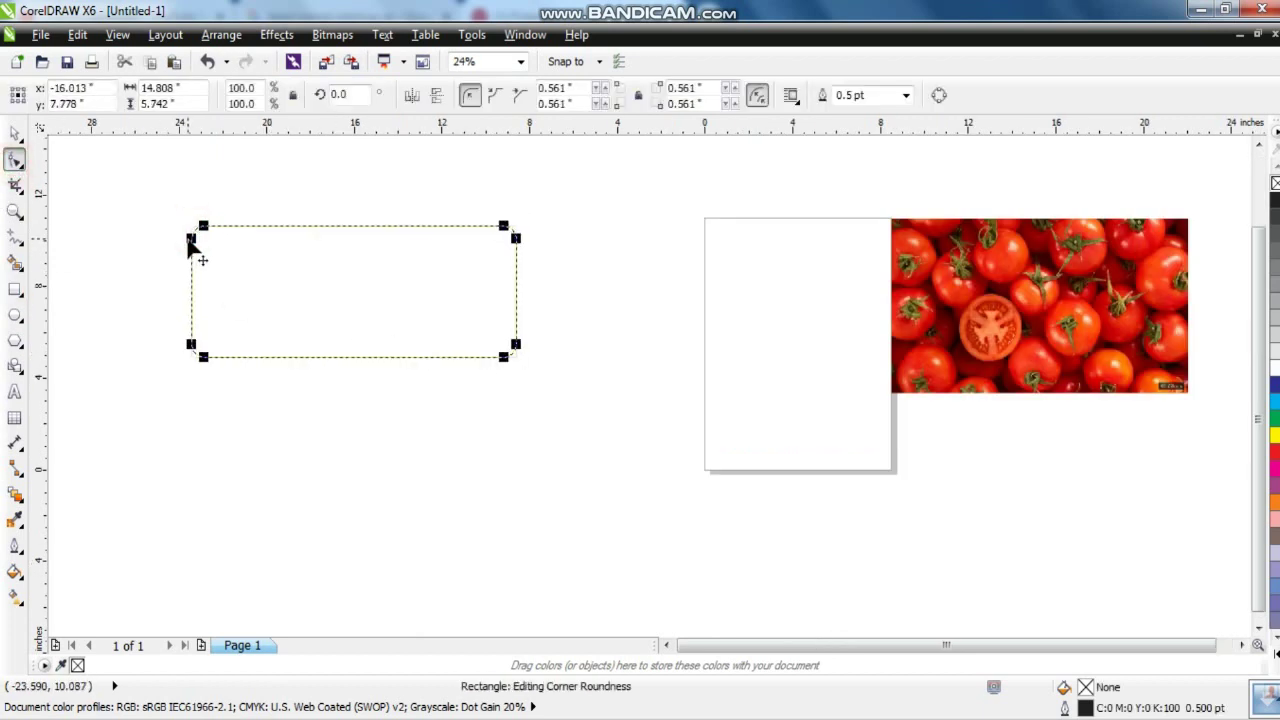
pyautogui.click(15, 134)
pyautogui.doubleClick(186, 88)
pyautogui.write('8')
pyautogui.write('2.')
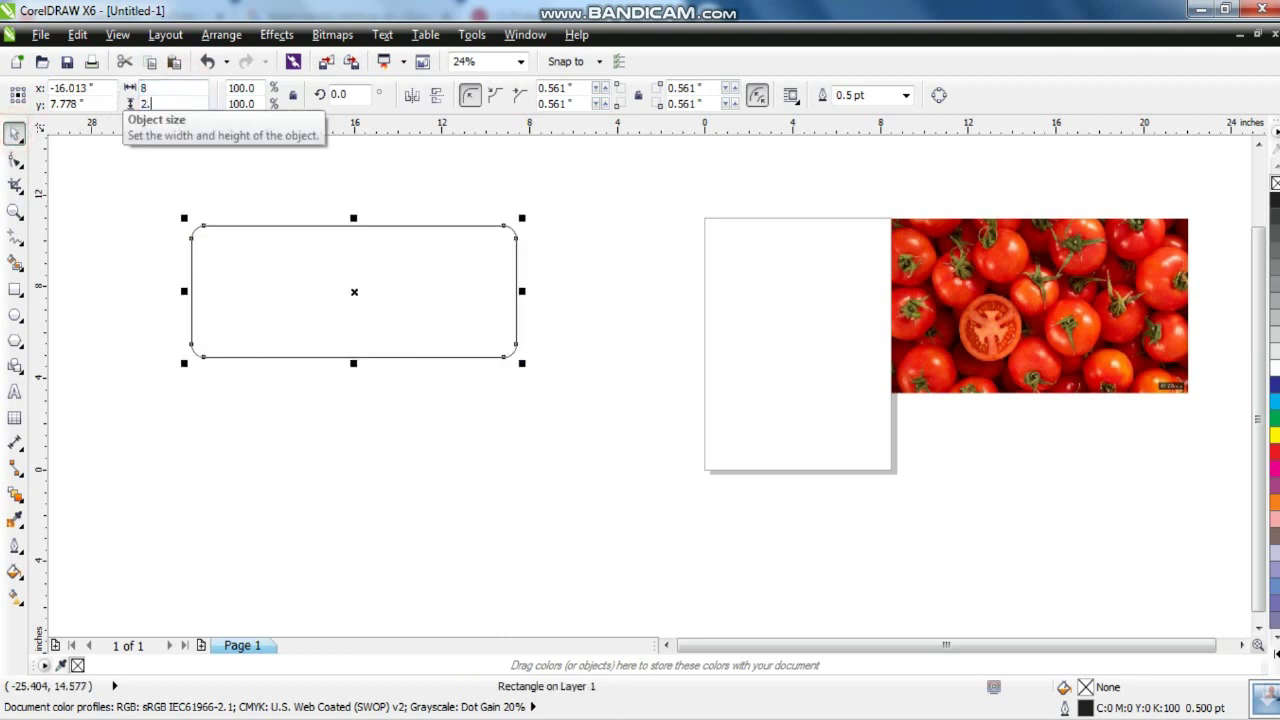
pyautogui.write('5')
pyautogui.press('Return')
# Draw a closed four-sided freehand shape overlapping the rounded rectangle's left end, with its inner edge slanting down to the right.
pyautogui.click(15, 210)
pyautogui.moveTo(240, 244); pyautogui.dragTo(480, 344)
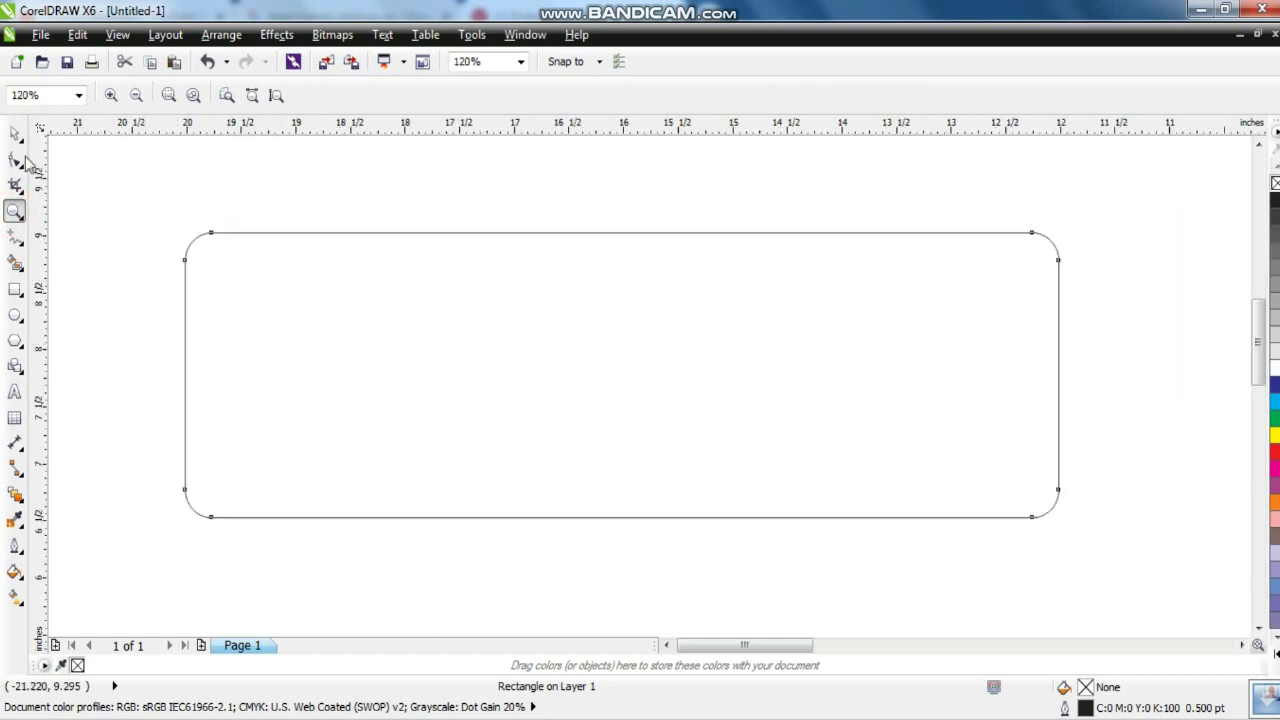
pyautogui.click(16, 136)
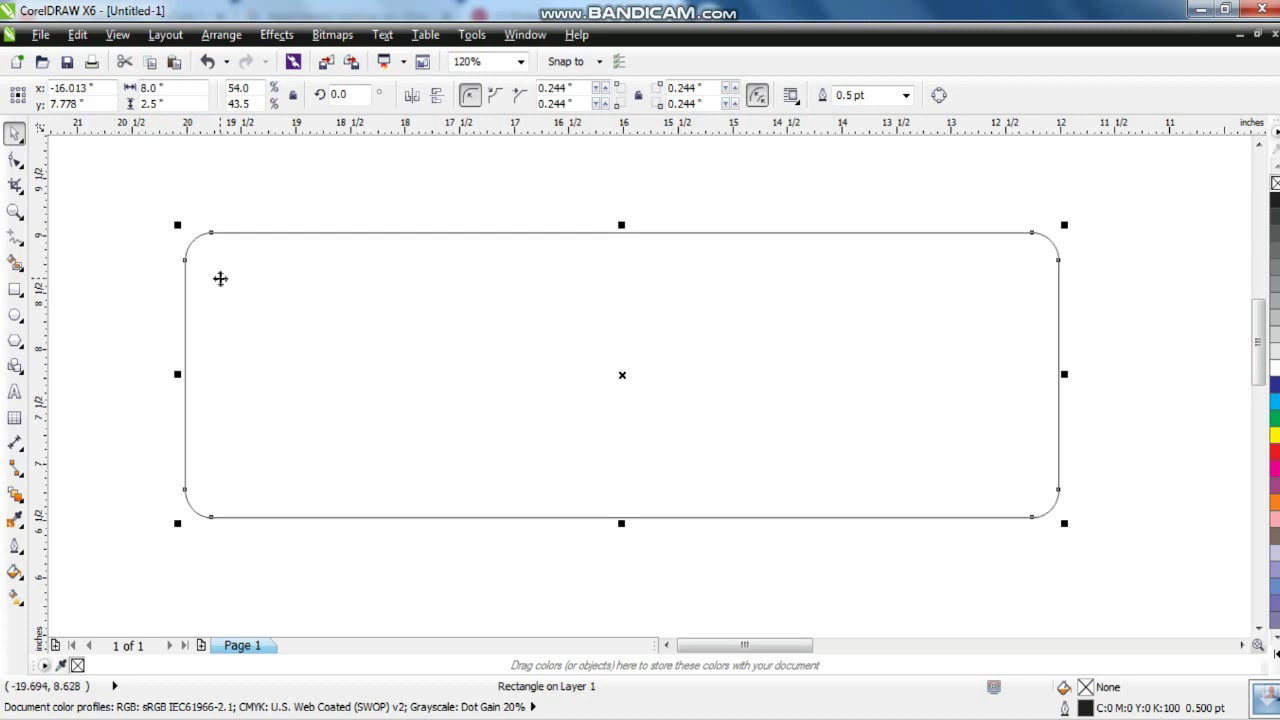
pyautogui.click(114, 243)
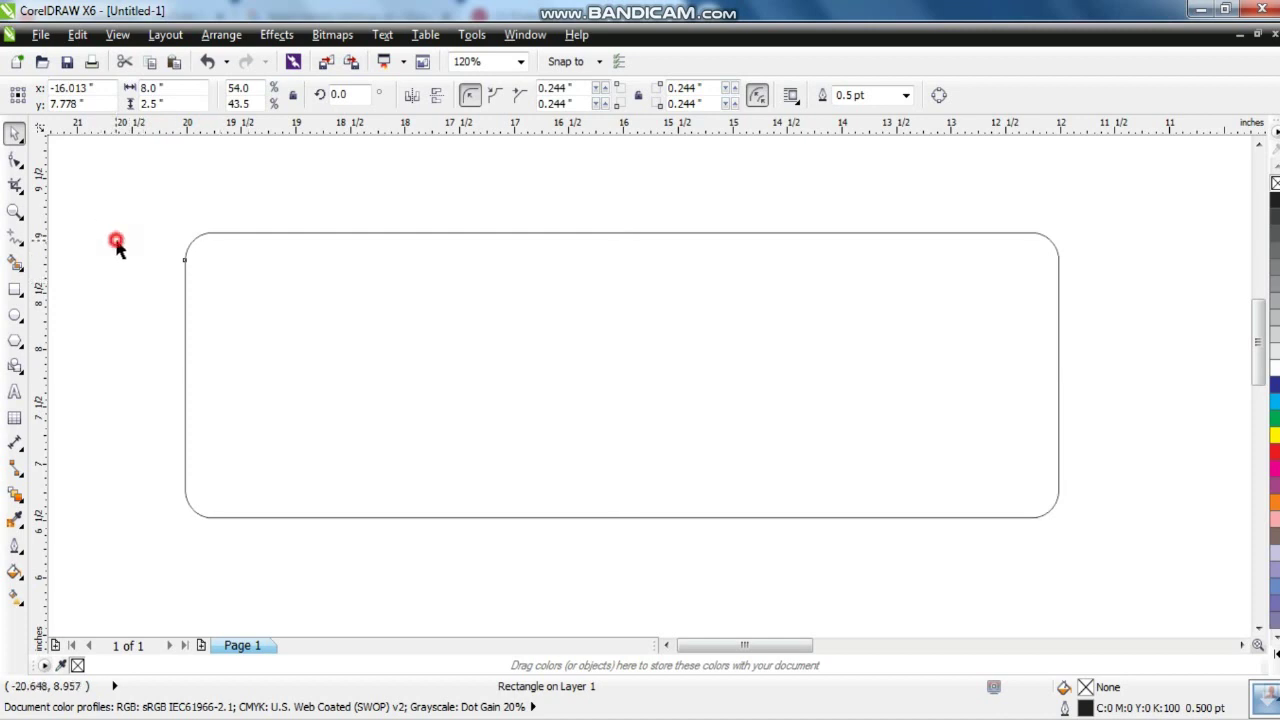
pyautogui.click(8, 240)
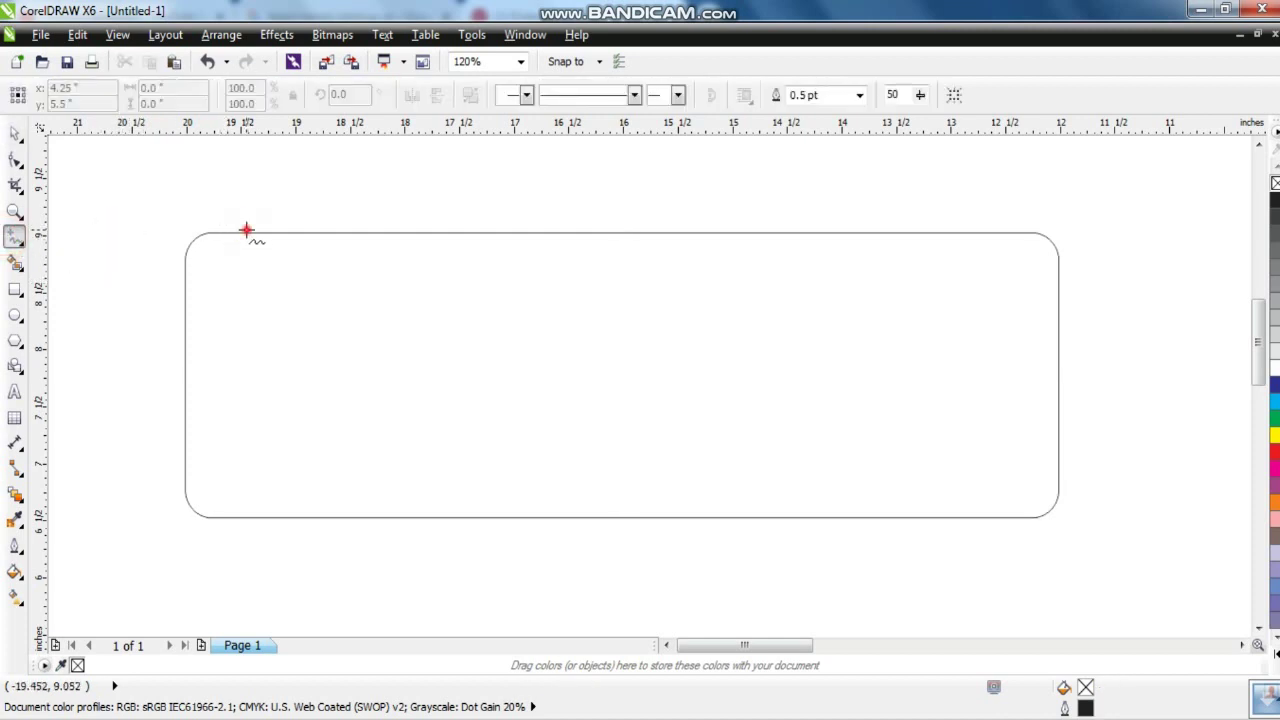
pyautogui.click(246, 230)
pyautogui.click(438, 534)
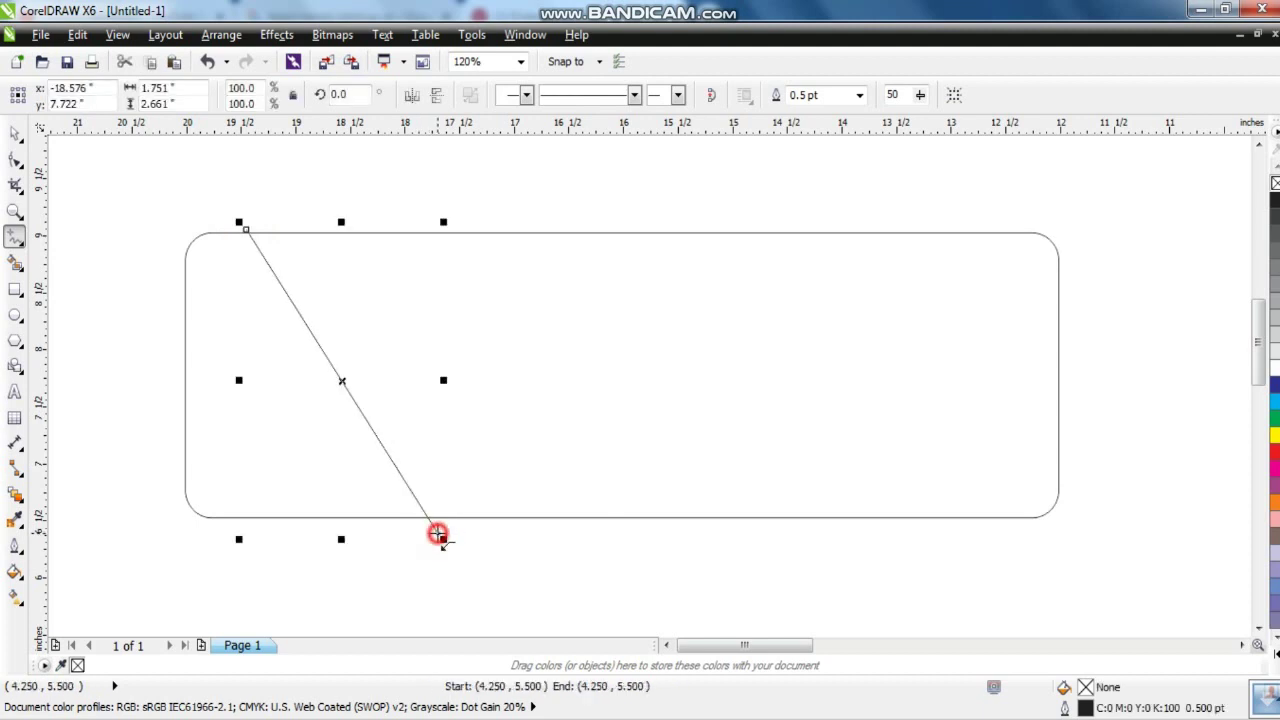
pyautogui.click(157, 530)
pyautogui.click(164, 196)
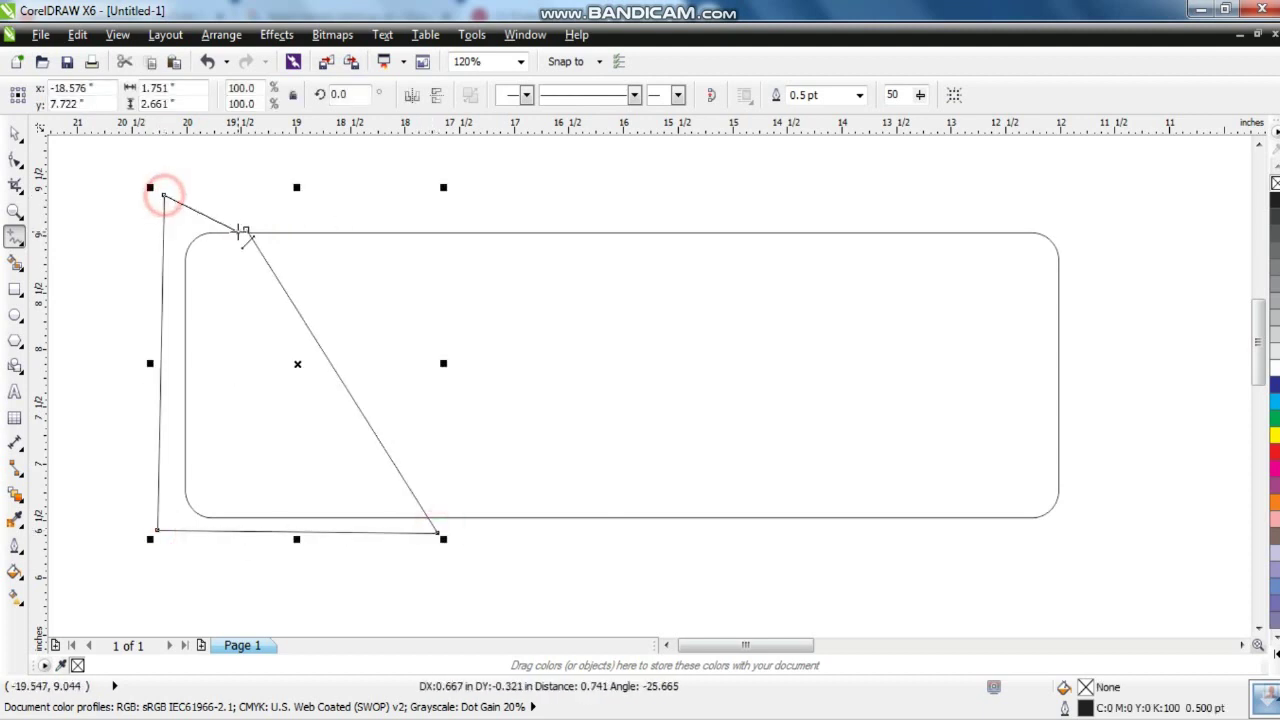
pyautogui.click(246, 230)
# Convert the four-sided shape's segments to curves and bend its inner edge into an outward arc ending further left along the base.
pyautogui.click(15, 160)
pyautogui.moveTo(104, 171); pyautogui.dragTo(474, 546)
pyautogui.click(268, 97)
pyautogui.click(230, 200)
pyautogui.moveTo(322, 348); pyautogui.dragTo(366, 346)
pyautogui.moveTo(440, 538); pyautogui.dragTo(395, 538)
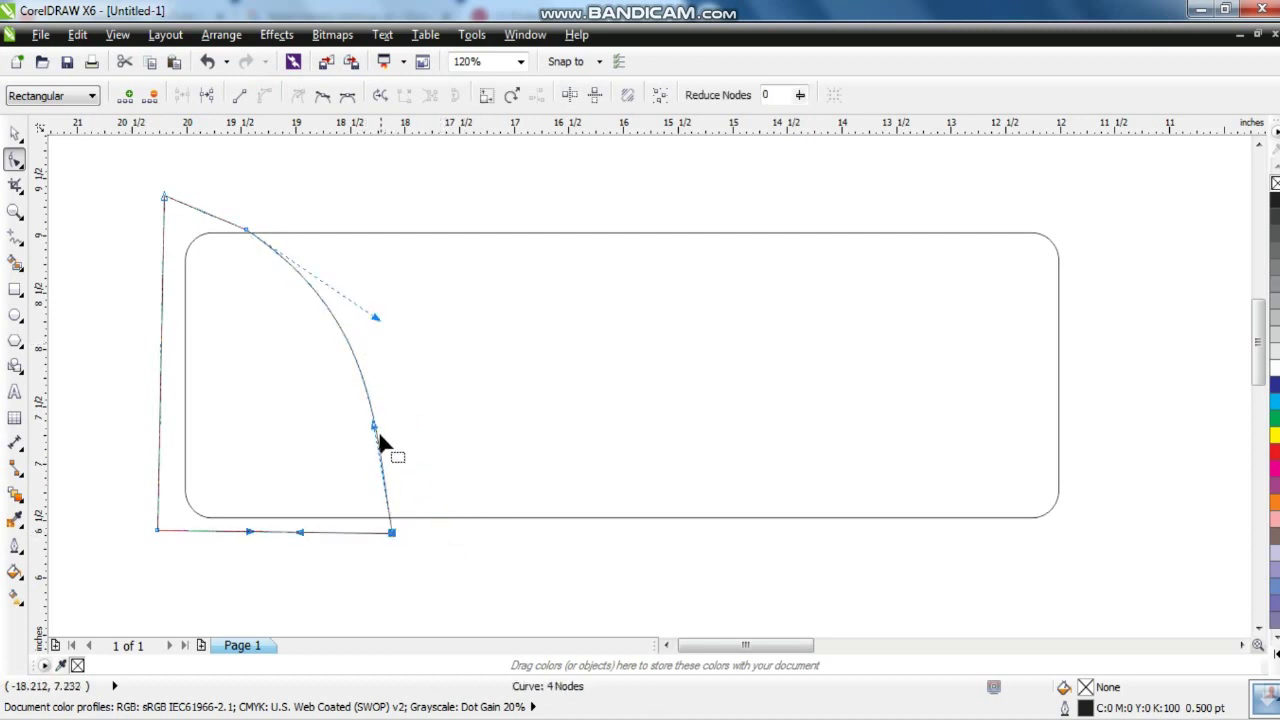
pyautogui.moveTo(376, 432); pyautogui.dragTo(394, 433)
pyautogui.moveTo(378, 315); pyautogui.dragTo(391, 328)
pyautogui.click(393, 427)
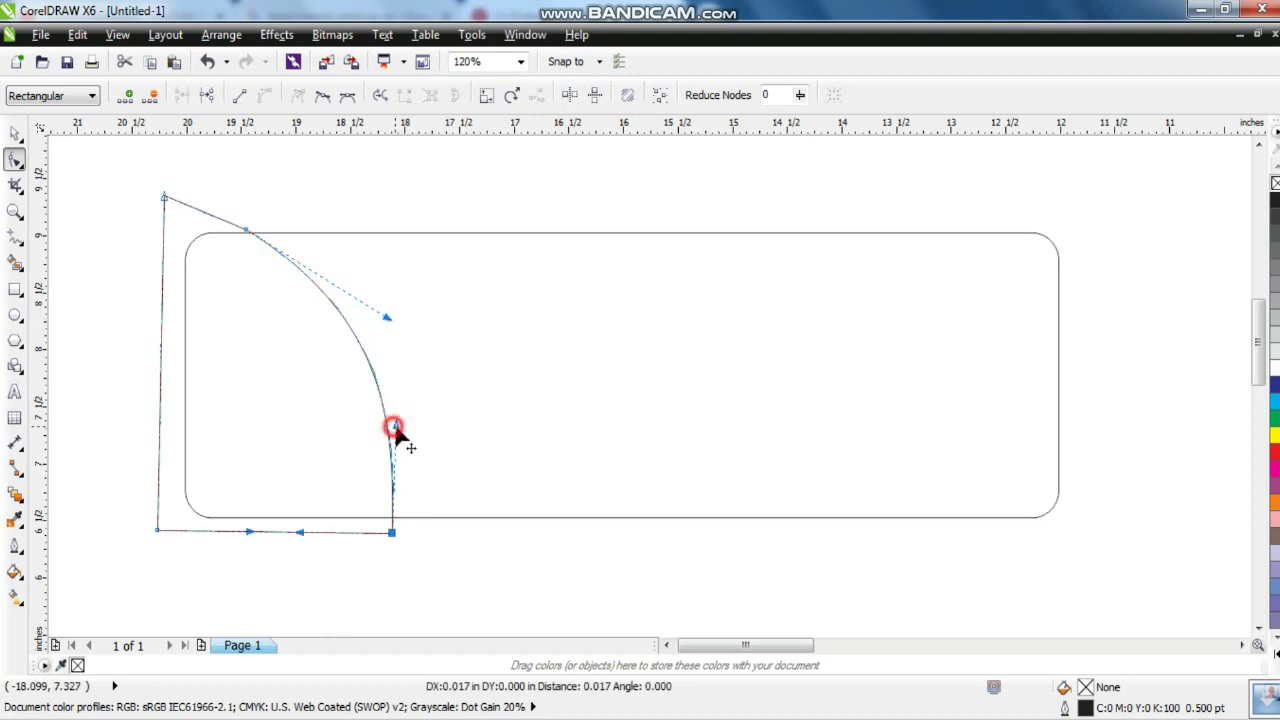
# Apply a dark green uniform fill of C79 M51 Y89 K66 to the curved shape.
pyautogui.click(14, 572)
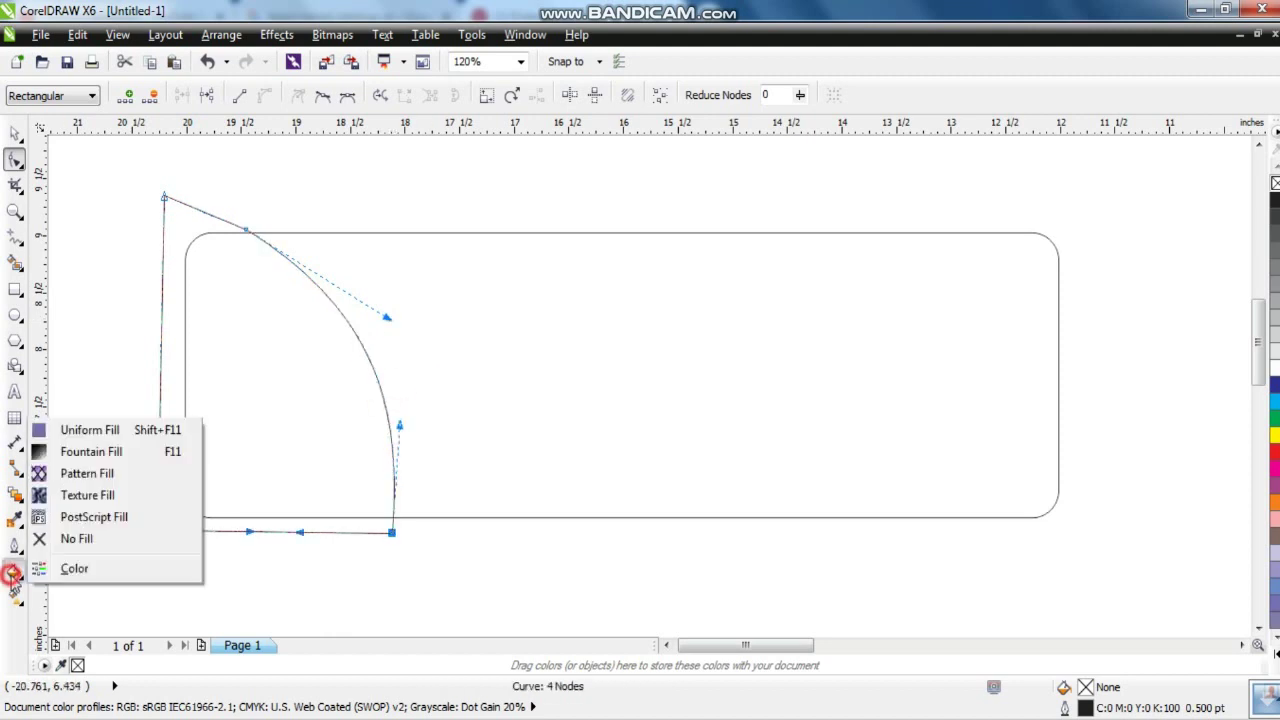
pyautogui.click(100, 430)
pyautogui.click(135, 181)
pyautogui.moveTo(320, 329); pyautogui.dragTo(323, 395)
pyautogui.click(295, 406)
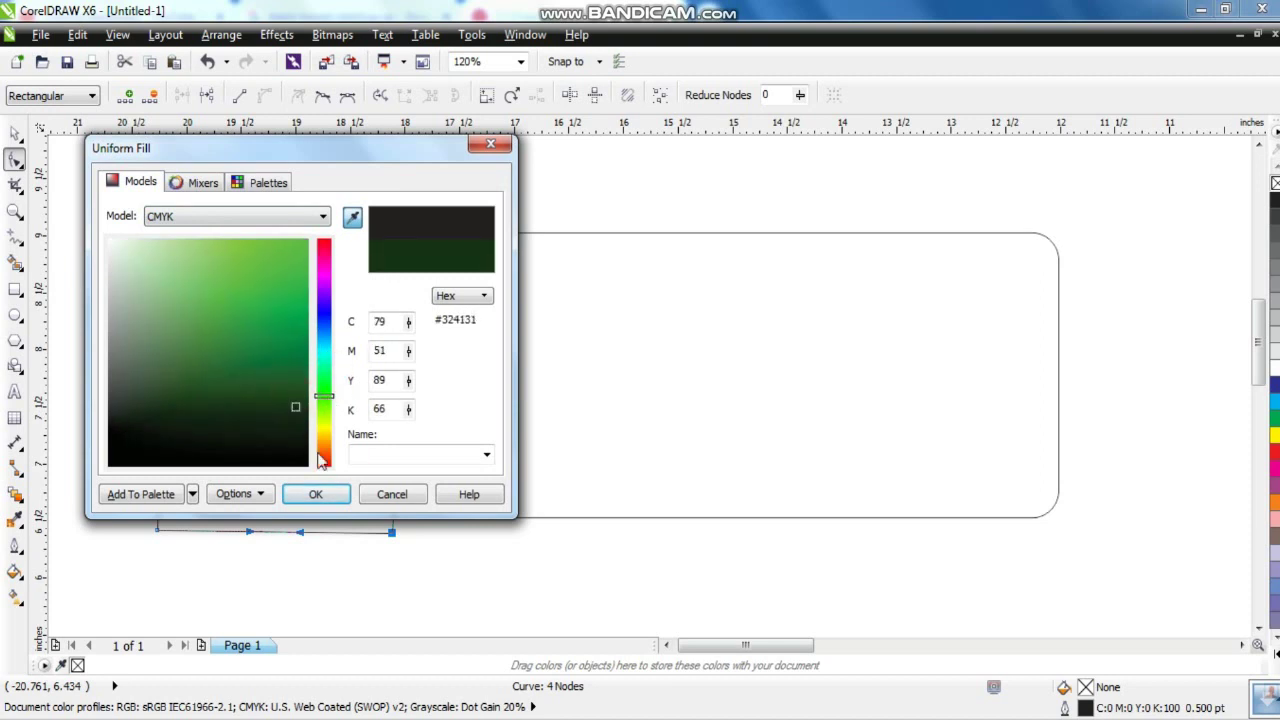
pyautogui.click(316, 494)
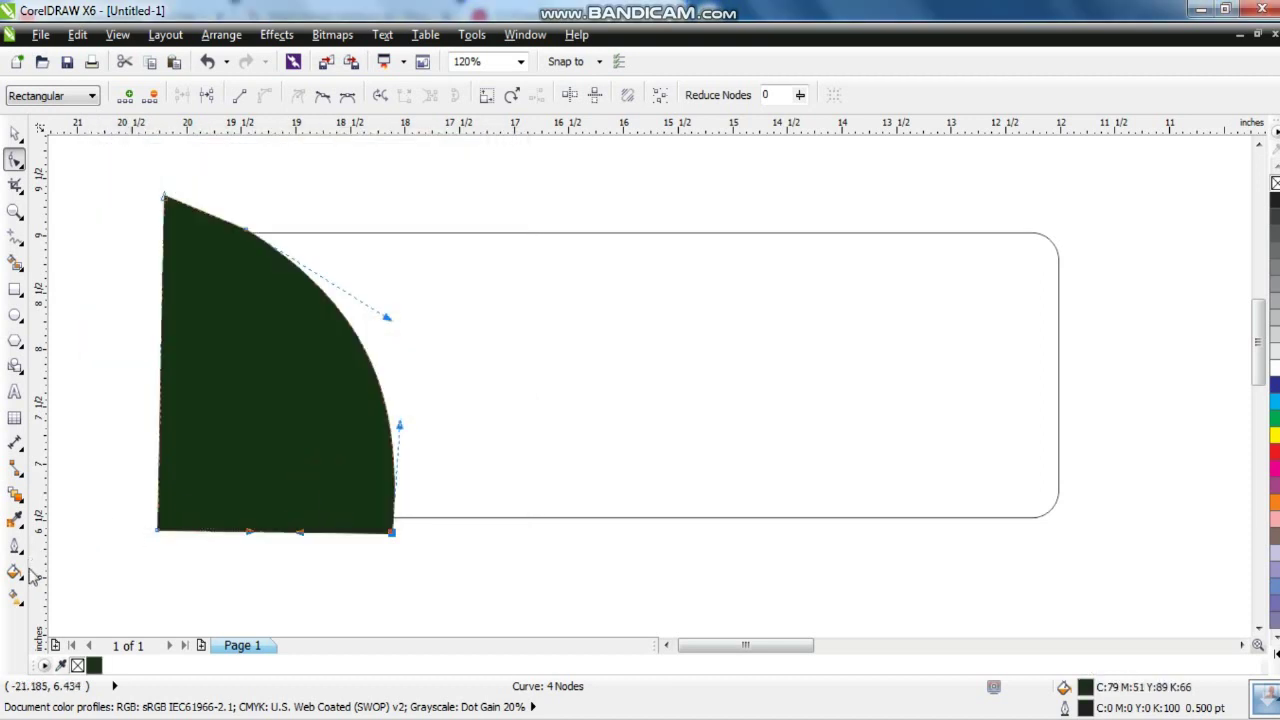
# Apply a linear gradient to the curved shape, running upward from dark green to bright green.
pyautogui.click(16, 597)
pyautogui.moveTo(308, 511); pyautogui.dragTo(265, 325)
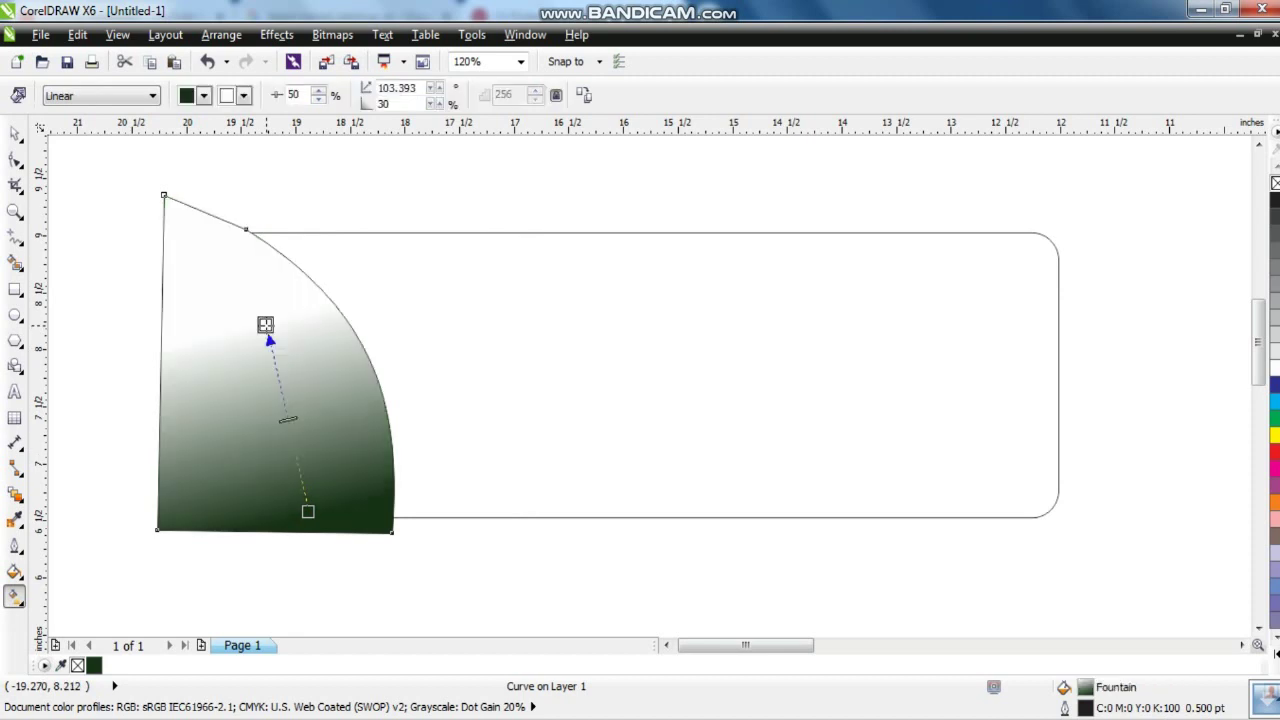
pyautogui.moveTo(270, 338); pyautogui.dragTo(239, 286)
# Duplicate the curved shape offset about 0.04 inches down and left, and fill the rear one with dark green C79 M51 Y89 K66.
pyautogui.click(14, 133)
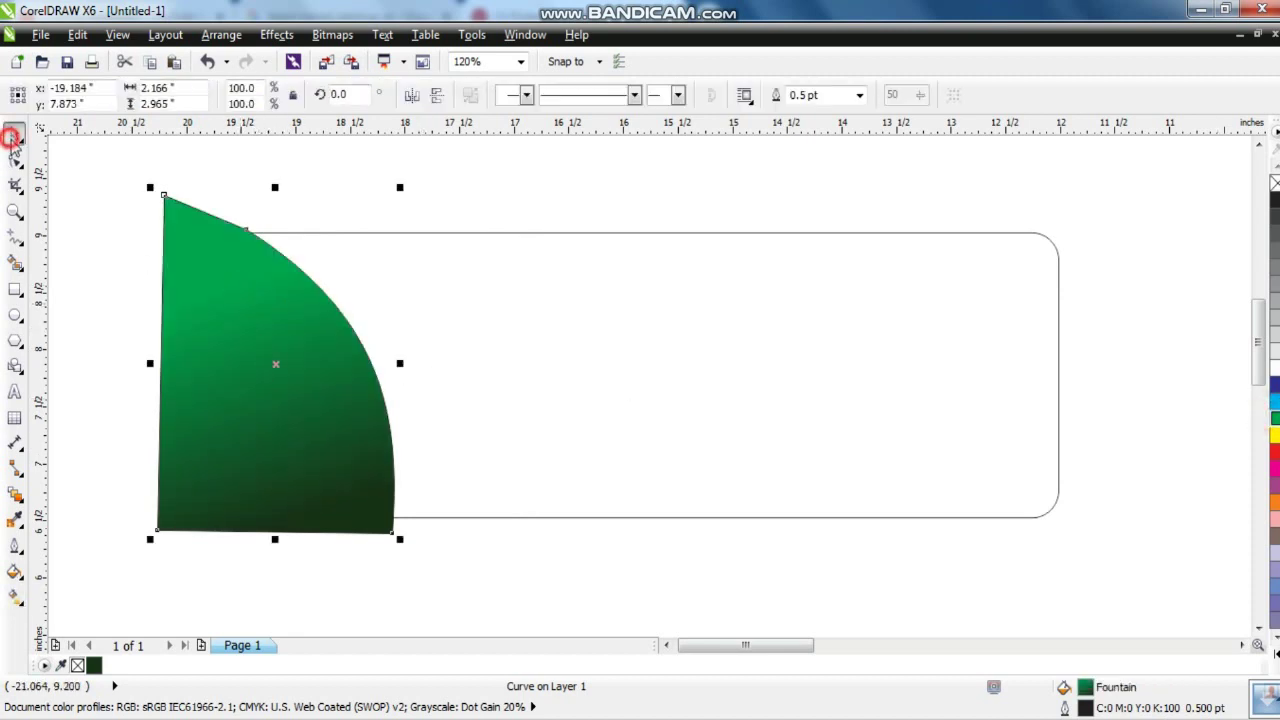
pyautogui.click(309, 191)
pyautogui.click(179, 225)
pyautogui.moveTo(175, 226); pyautogui.dragTo(166, 229)
pyautogui.moveTo(163, 384); pyautogui.dragTo(163, 386)
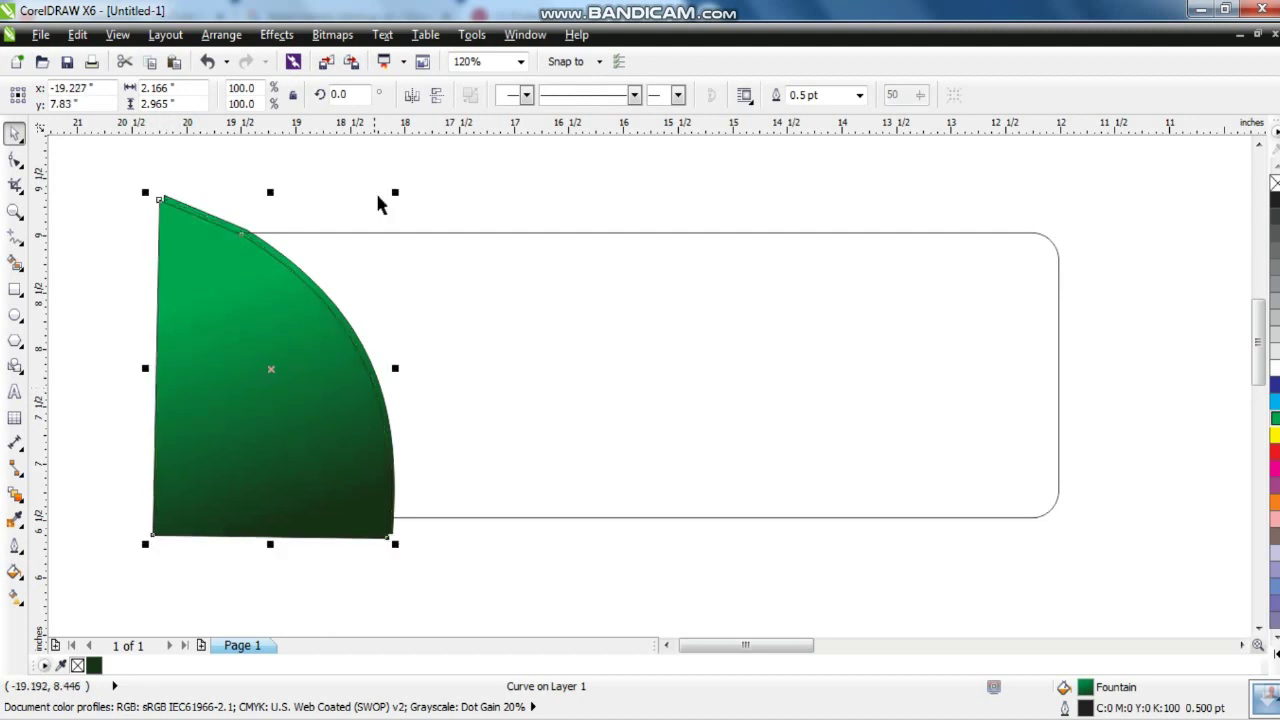
pyautogui.moveTo(233, 230); pyautogui.dragTo(238, 225)
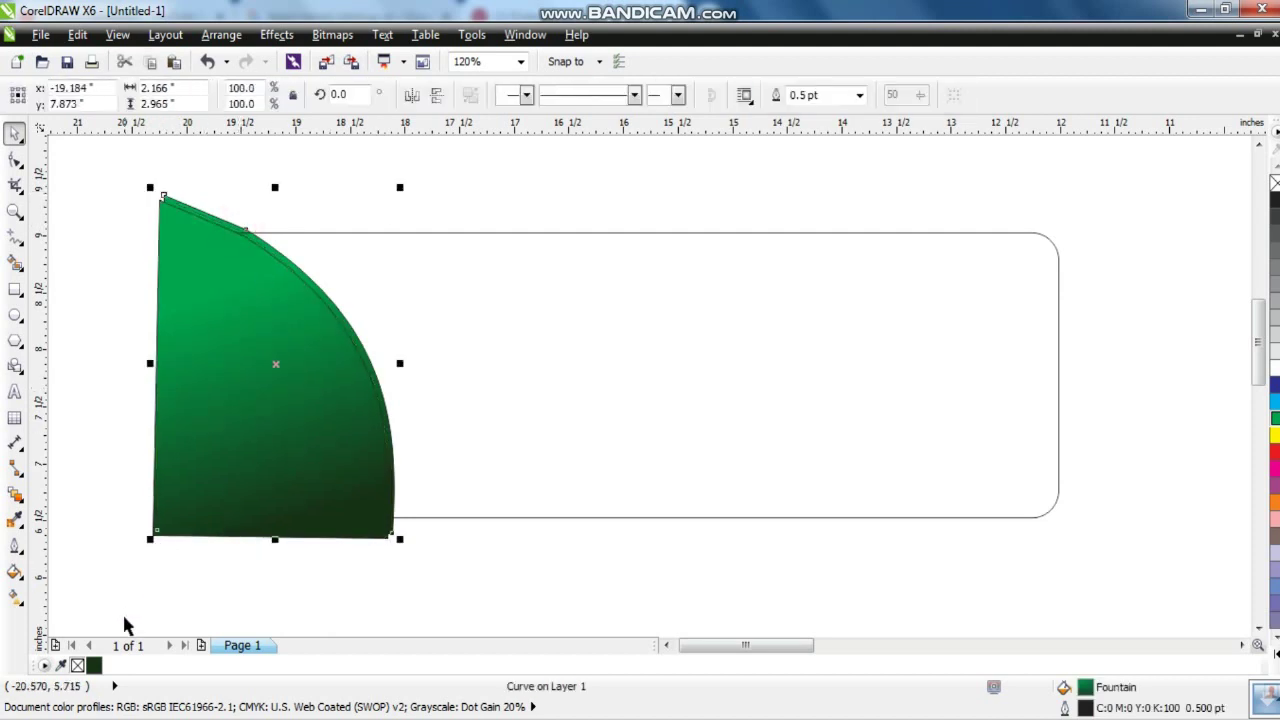
pyautogui.click(95, 665)
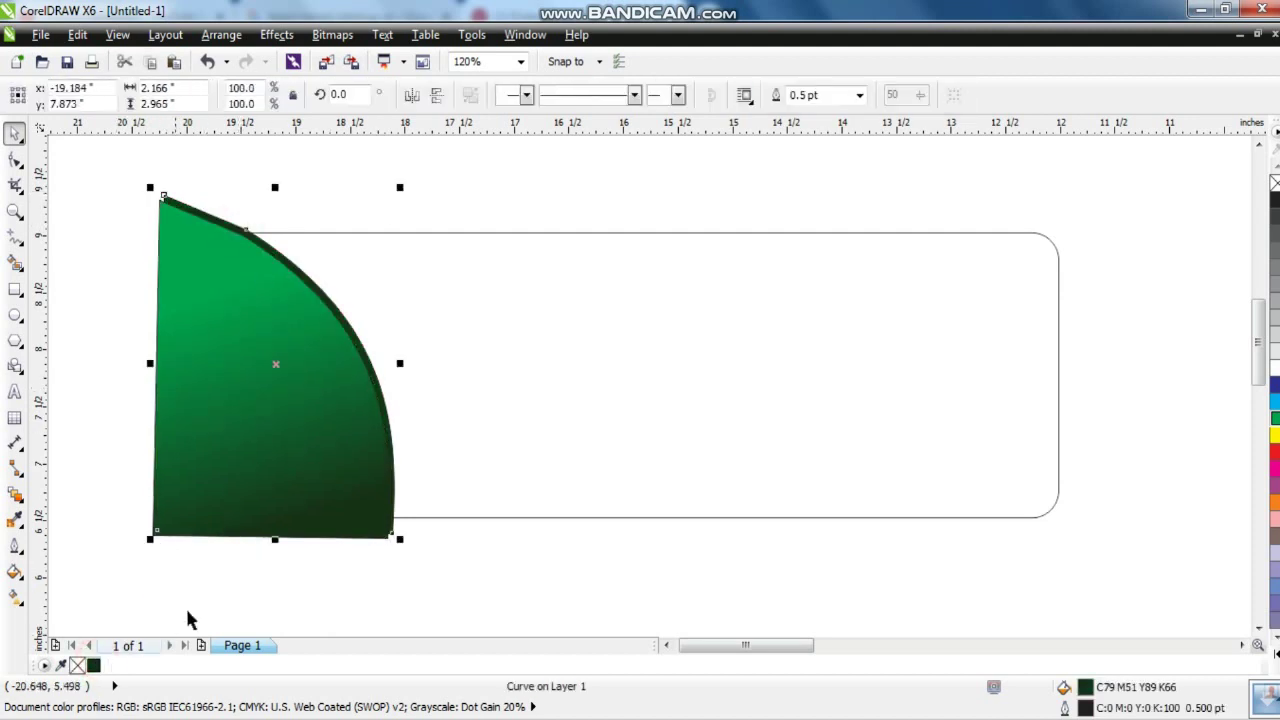
# Send both green curved shapes behind the rectangle and group them without outlines.
pyautogui.keyDown('shift'); pyautogui.click(161, 506); pyautogui.keyUp('shift')
pyautogui.hotkey('shift', 'pagedown')
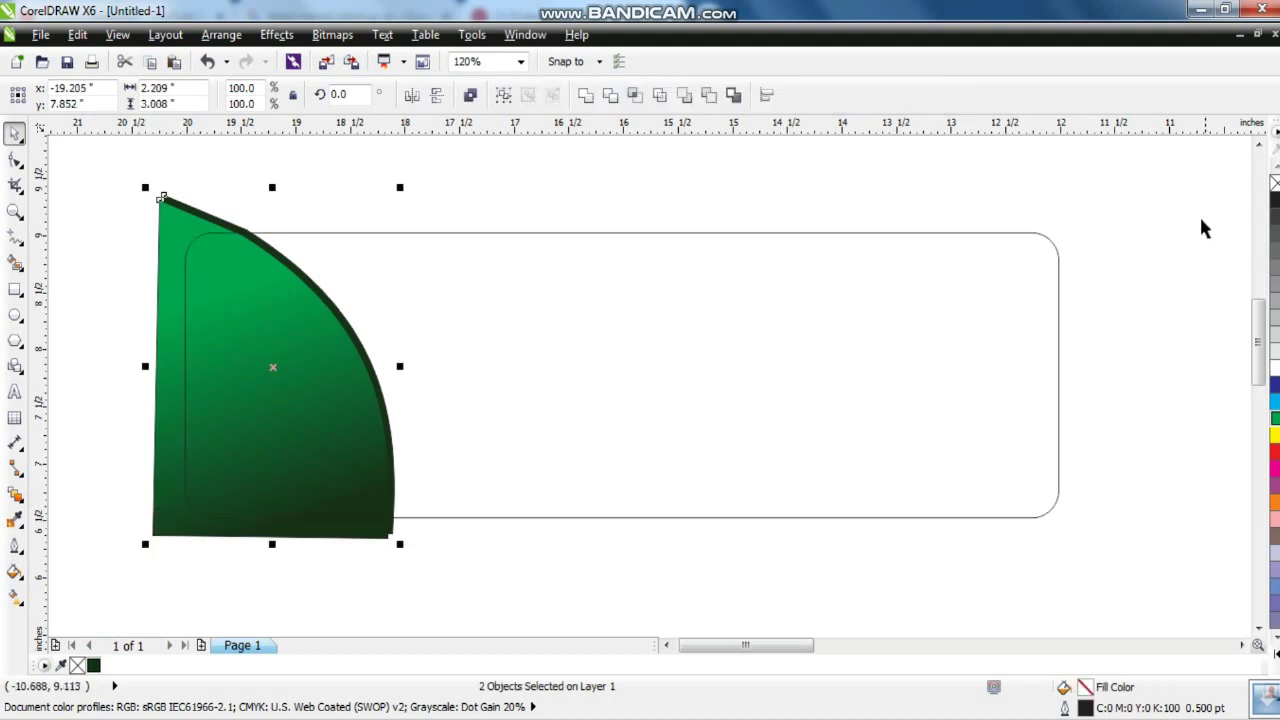
pyautogui.rightClick(1274, 183)
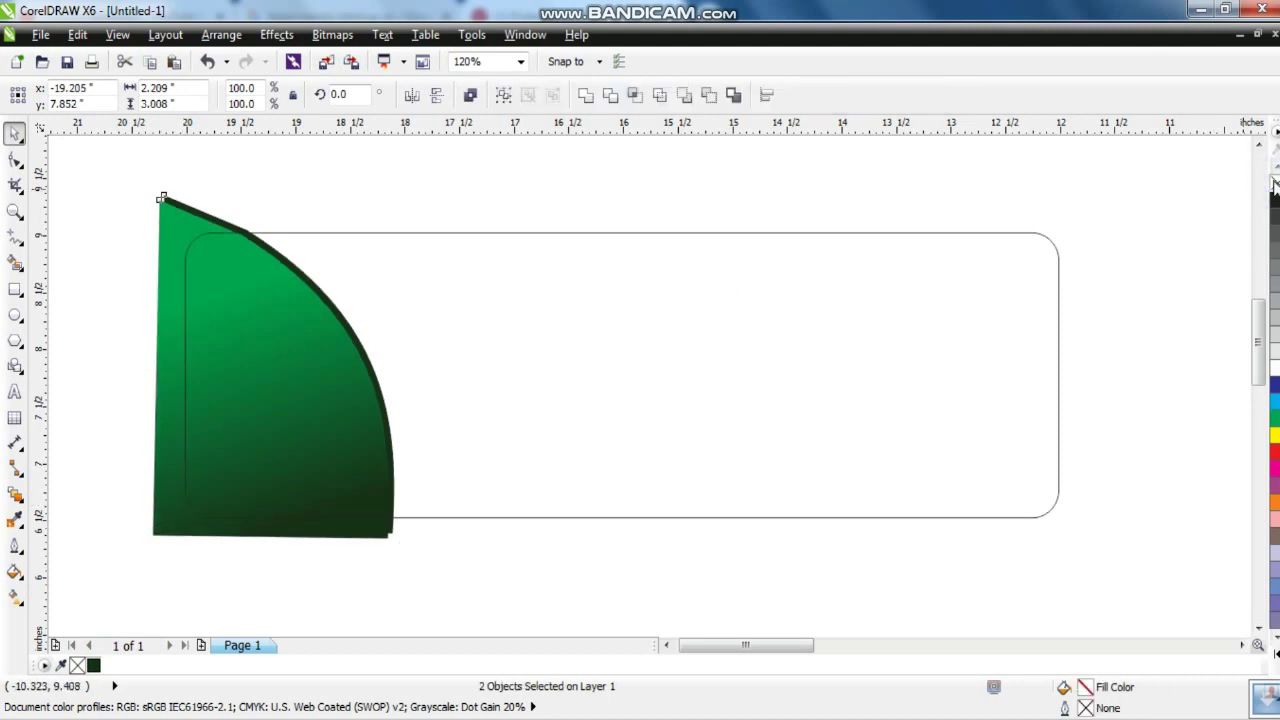
pyautogui.hotkey('ctrl', 'g')
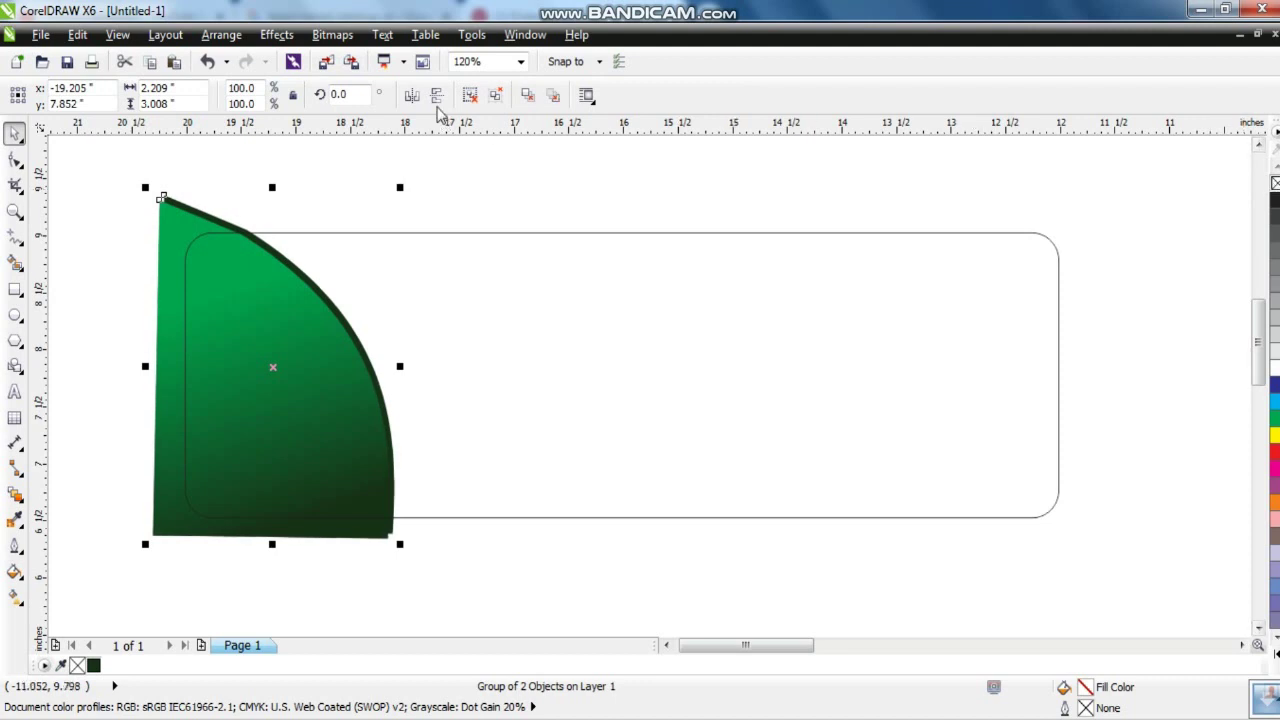
# Place a horizontally mirrored copy of the green group at the rectangle's right end and ungroup the copy.
pyautogui.click(418, 95)
pyautogui.moveTo(268, 366); pyautogui.dragTo(953, 410)
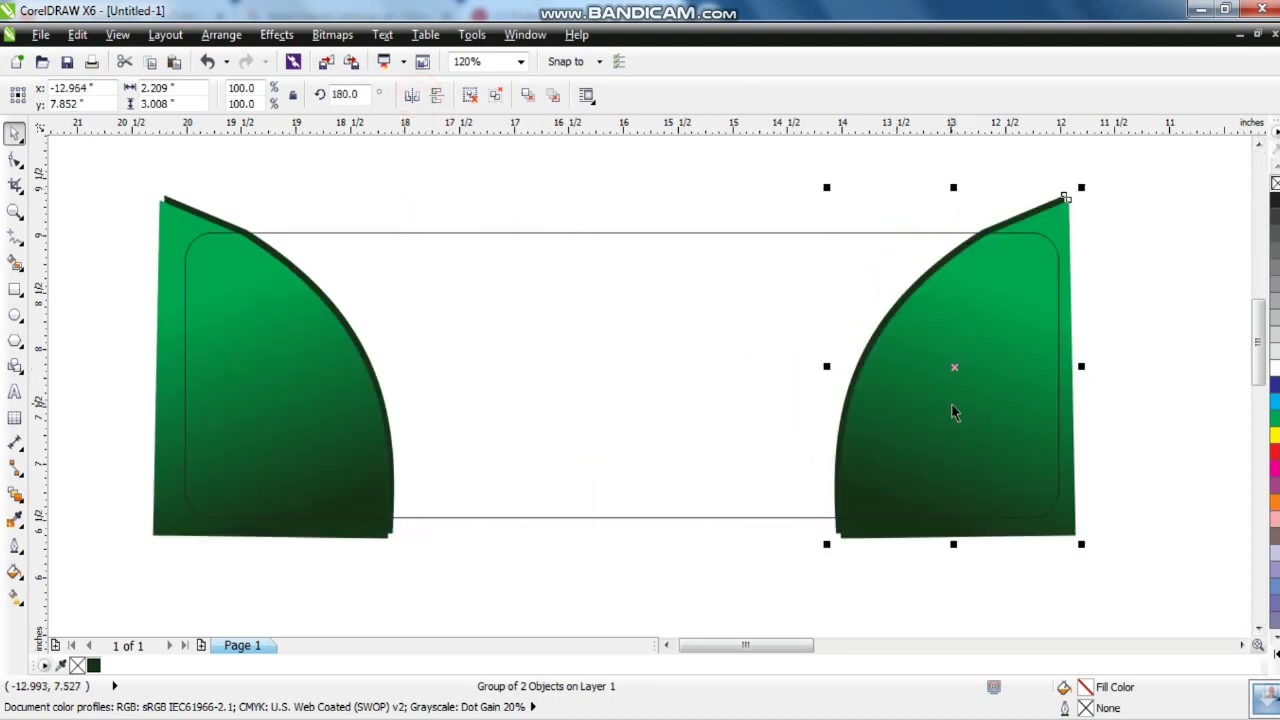
pyautogui.click(470, 95)
pyautogui.click(500, 171)
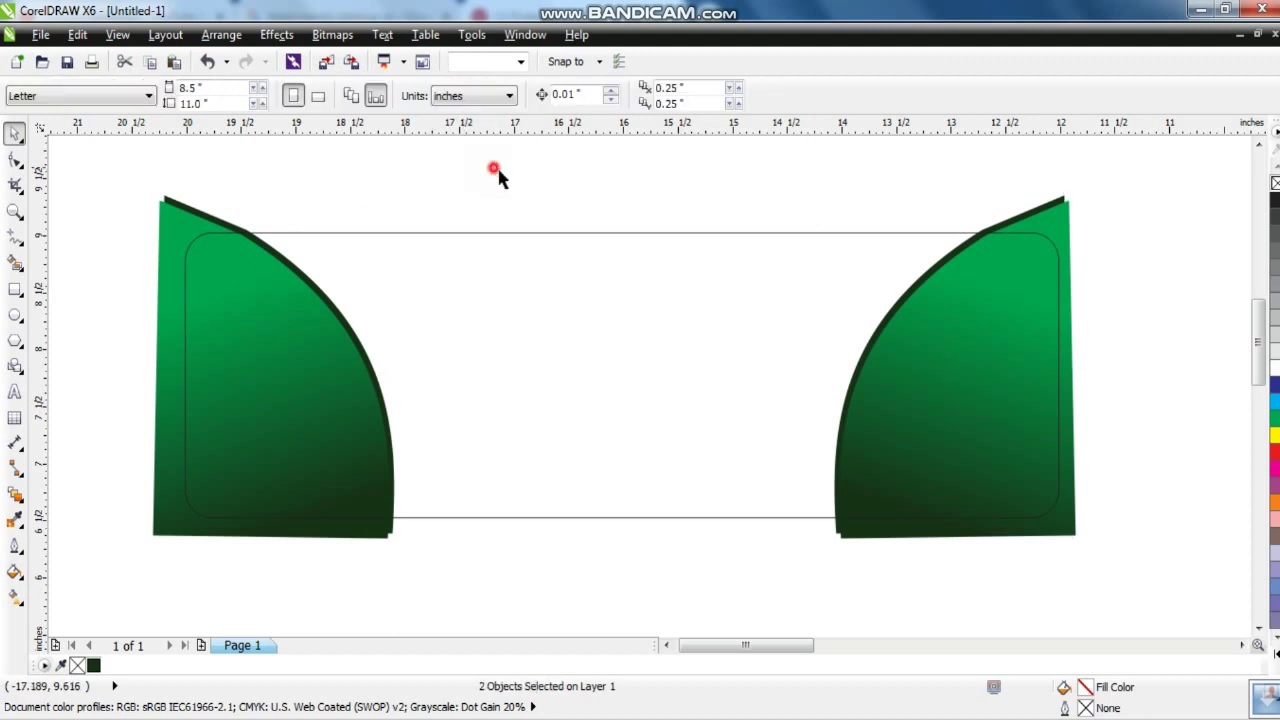
# Set the starting colour of the right-hand front shape's fountain fill to dark red C39 M93 Y89 K62.
pyautogui.click(929, 338)
pyautogui.click(1049, 200)
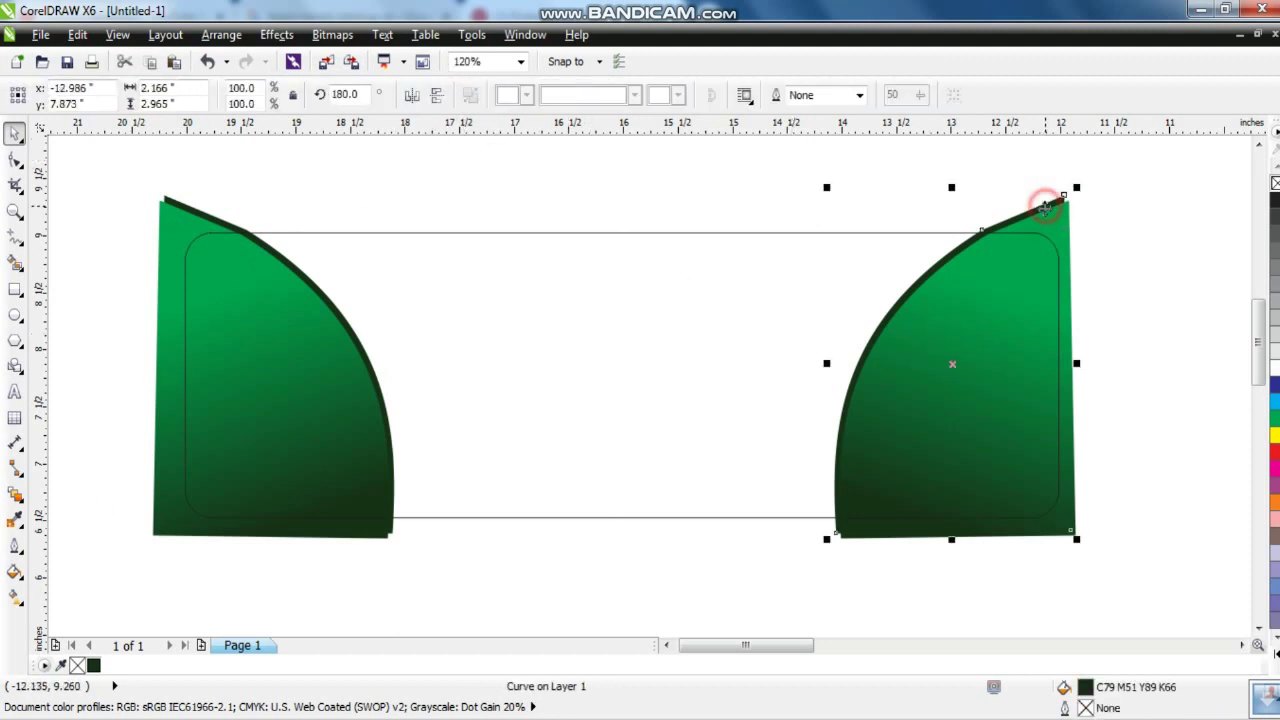
pyautogui.click(1063, 206)
pyautogui.click(14, 570)
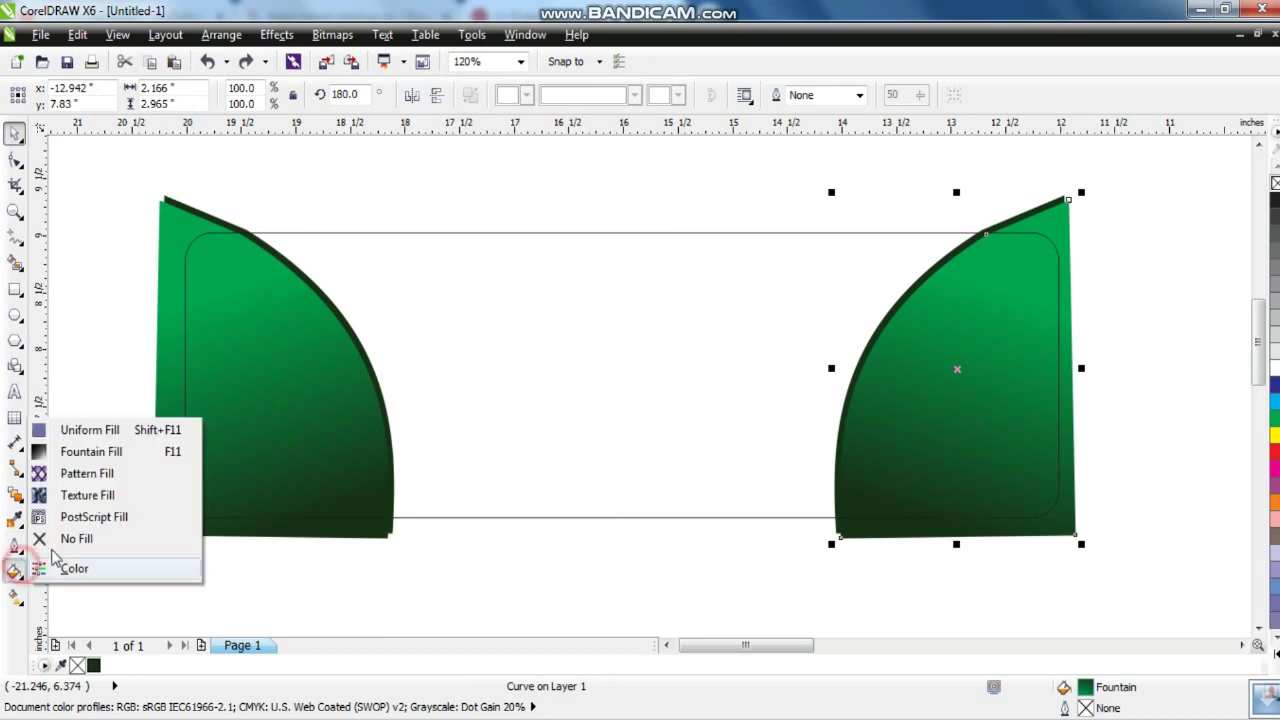
pyautogui.click(91, 452)
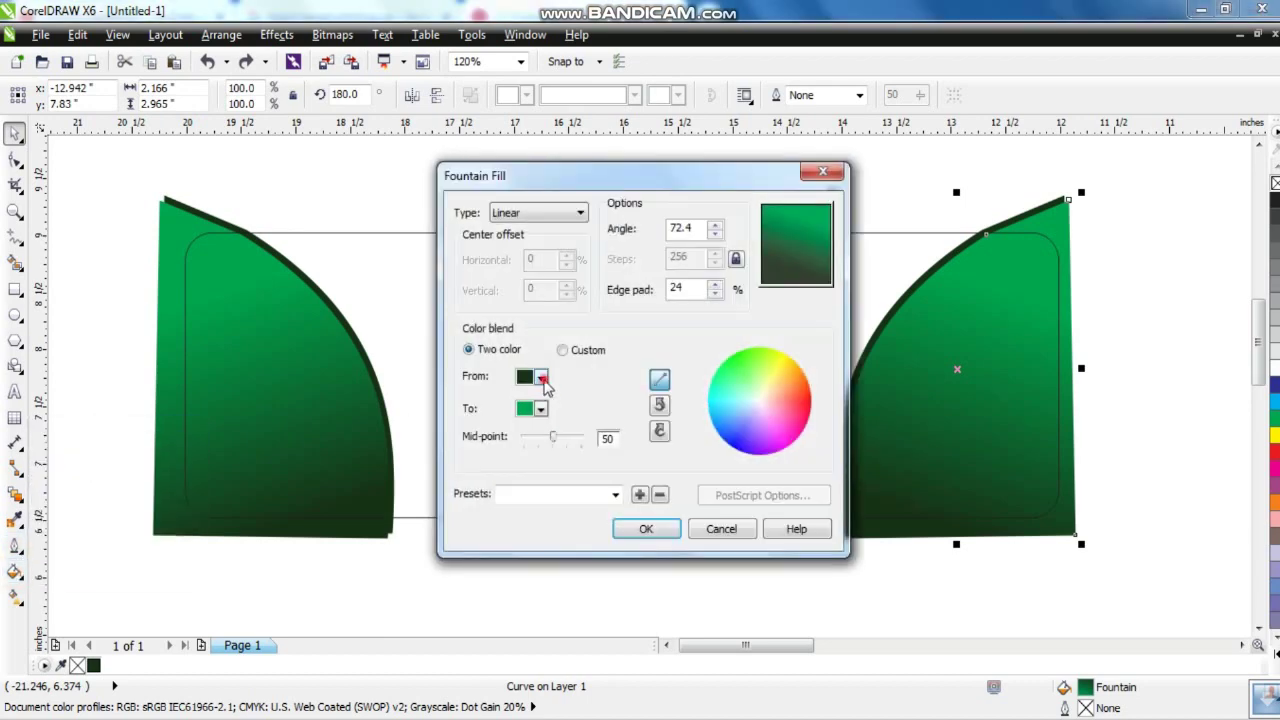
pyautogui.click(540, 376)
pyautogui.click(577, 526)
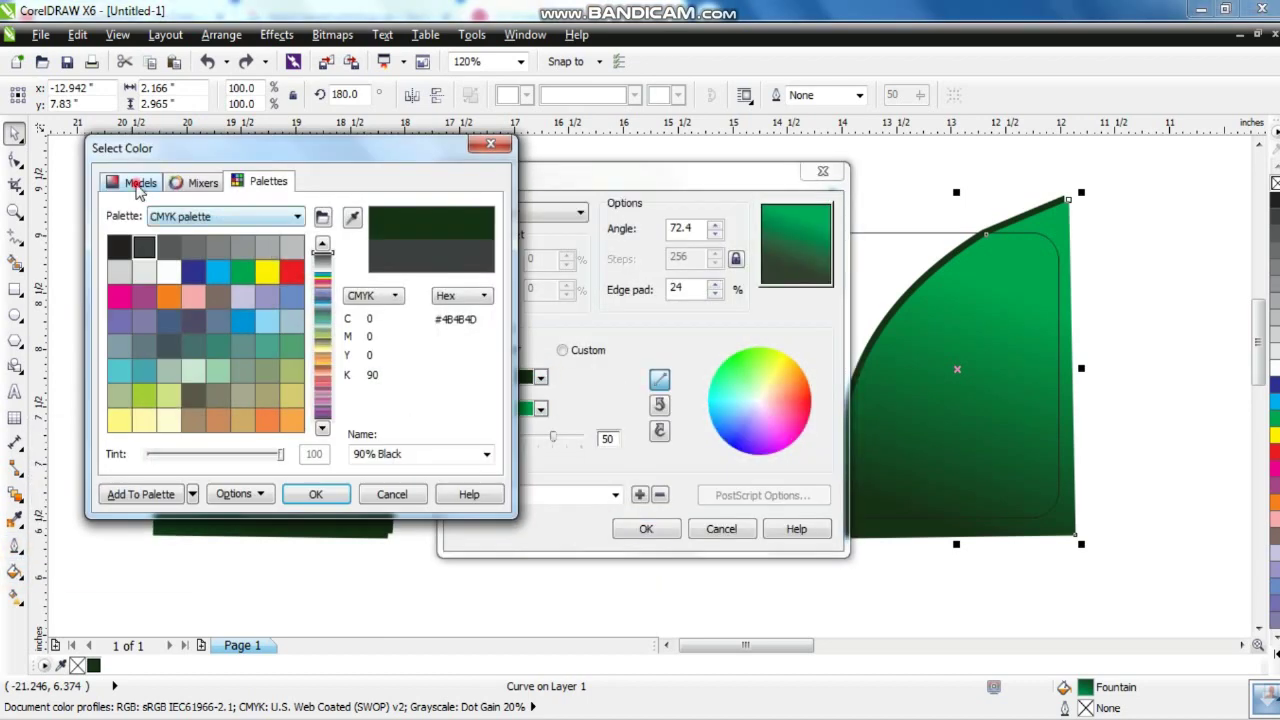
pyautogui.click(138, 188)
pyautogui.moveTo(323, 400); pyautogui.dragTo(324, 464)
pyautogui.click(293, 373)
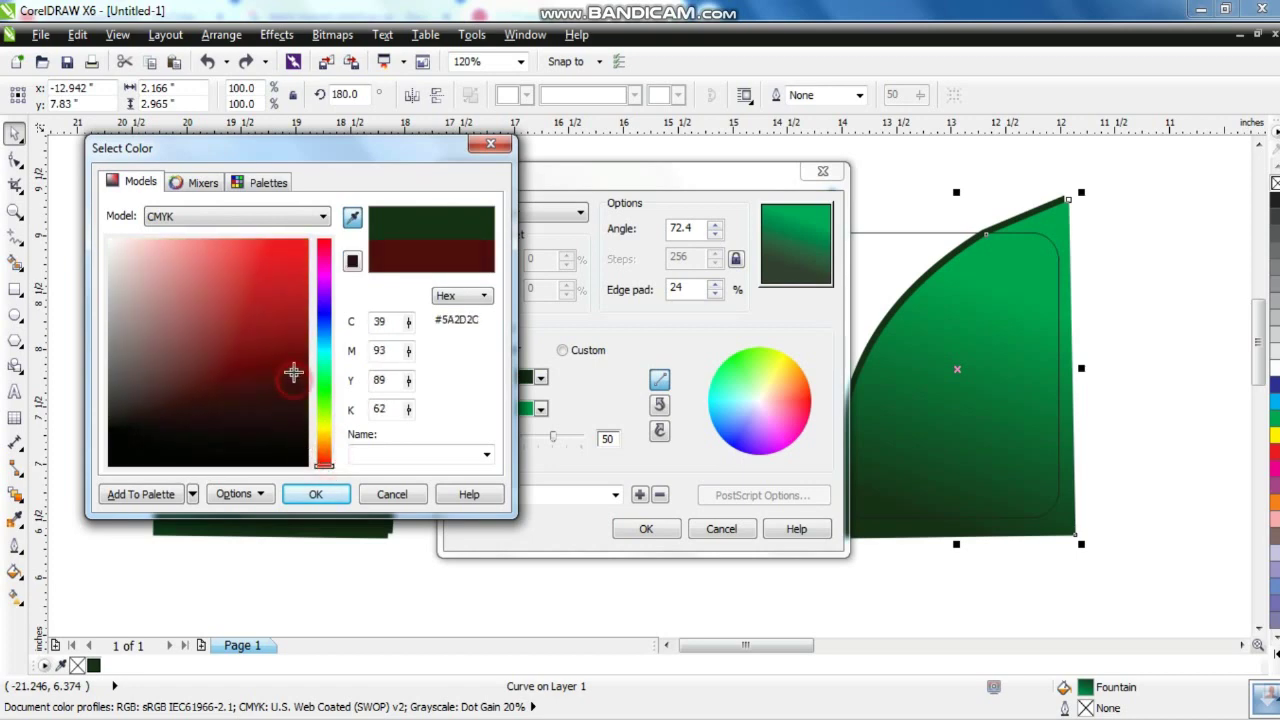
pyautogui.click(316, 494)
# Set the fountain fill's end colour to red and apply the gradient to the right-hand front shape.
pyautogui.click(540, 408)
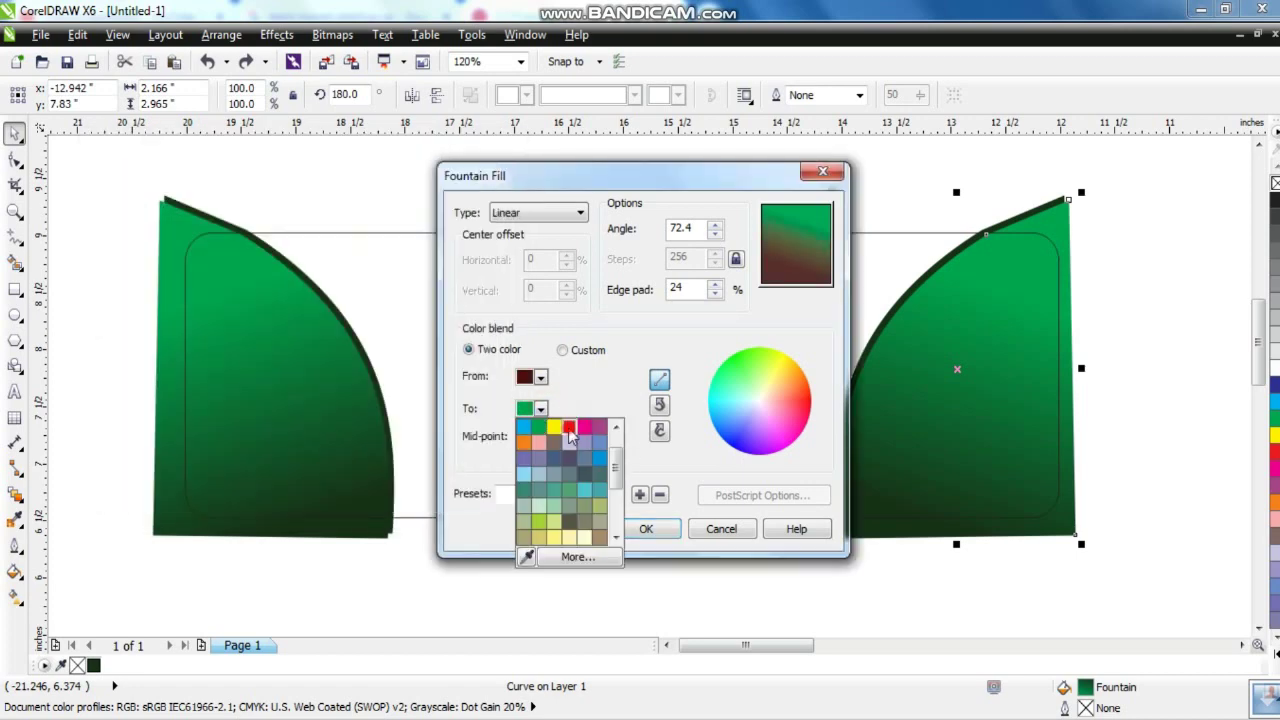
pyautogui.click(537, 428)
pyautogui.click(645, 529)
# Fill the right-hand rear shape with dark red C39 M93 Y89 K62 and group it with the red gradient shape.
pyautogui.click(1058, 200)
pyautogui.click(112, 665)
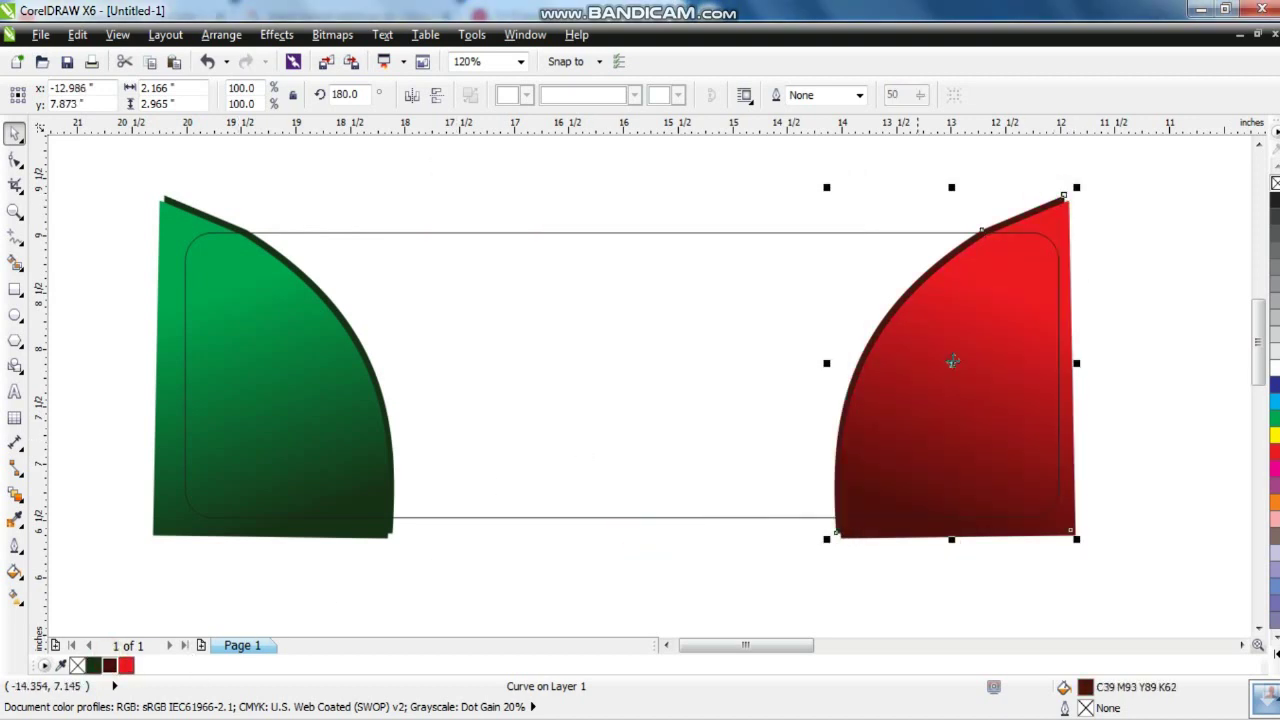
pyautogui.click(1100, 252)
pyautogui.moveTo(1083, 187); pyautogui.dragTo(770, 583)
pyautogui.hotkey('ctrl', 'g')
# Group the green and red sides together and centre them horizontally on the rounded rectangle.
pyautogui.keyDown('shift'); pyautogui.click(185, 207); pyautogui.keyUp('shift')
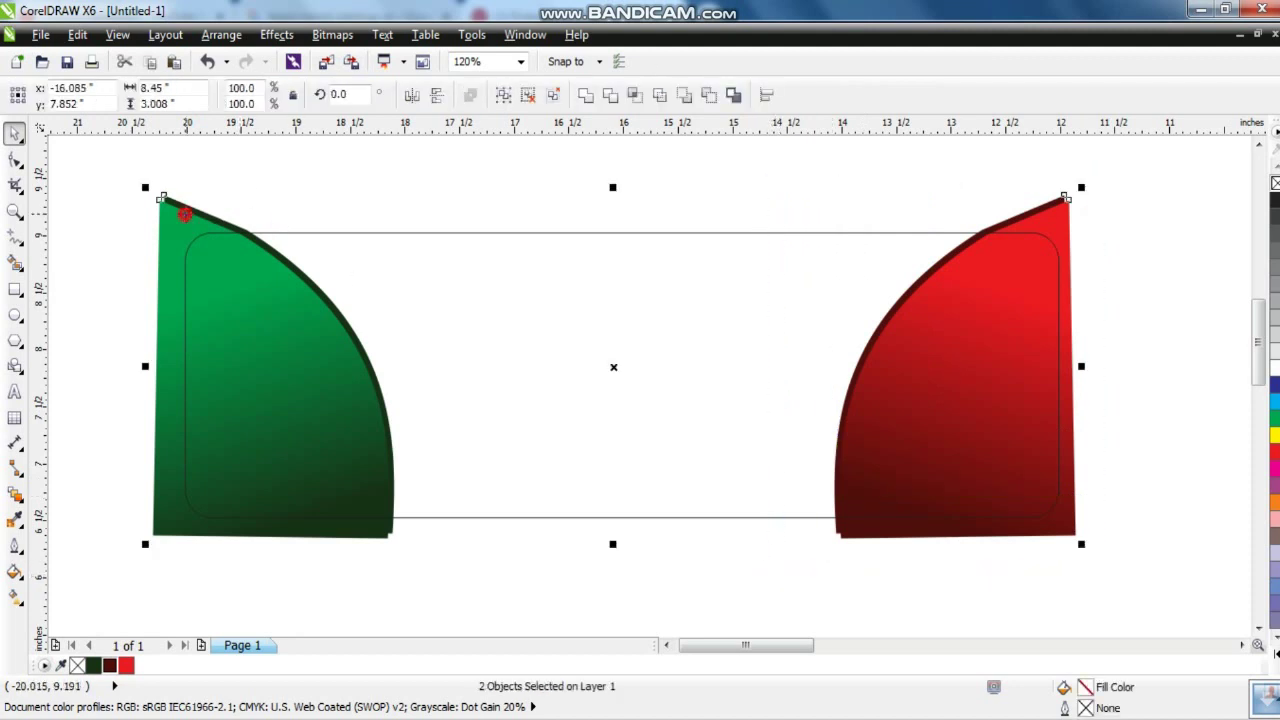
pyautogui.hotkey('ctrl', 'g')
pyautogui.keyDown('shift'); pyautogui.click(311, 231); pyautogui.keyUp('shift')
pyautogui.press('c')
pyautogui.click(301, 194)
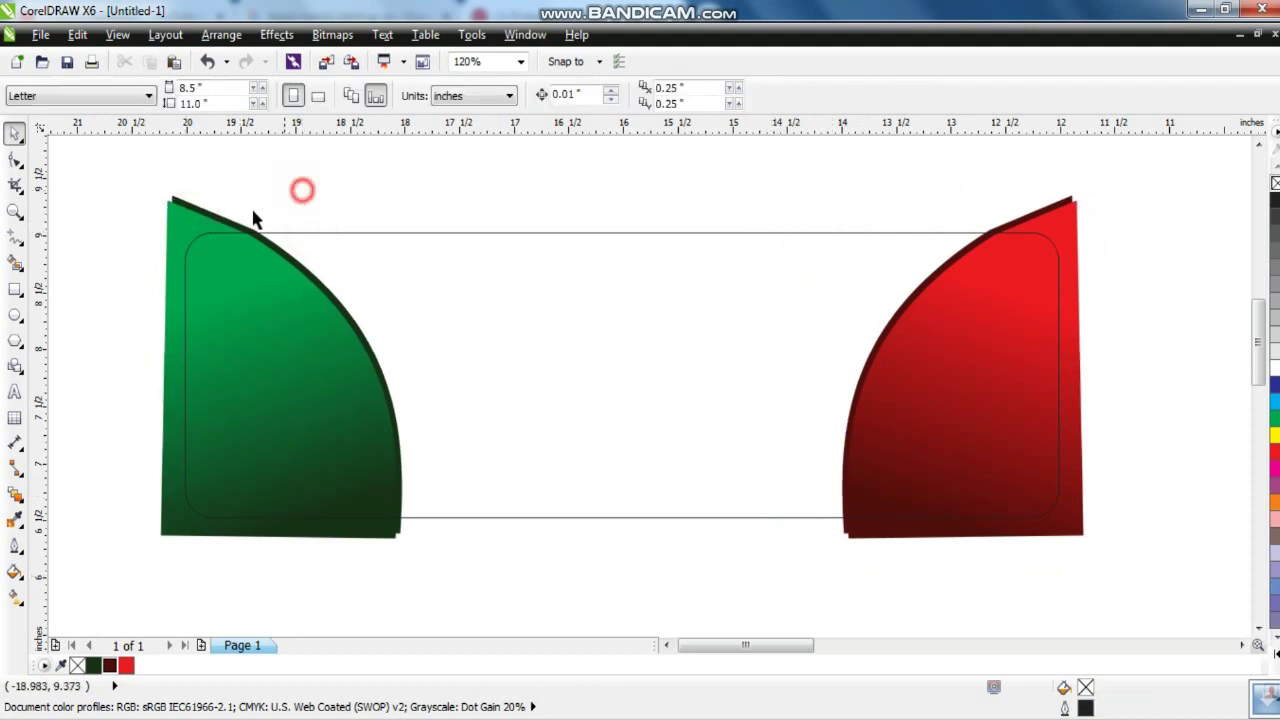
# PowerClip the combined green and red group inside the rounded rectangle.
pyautogui.click(195, 224)
pyautogui.click(276, 34)
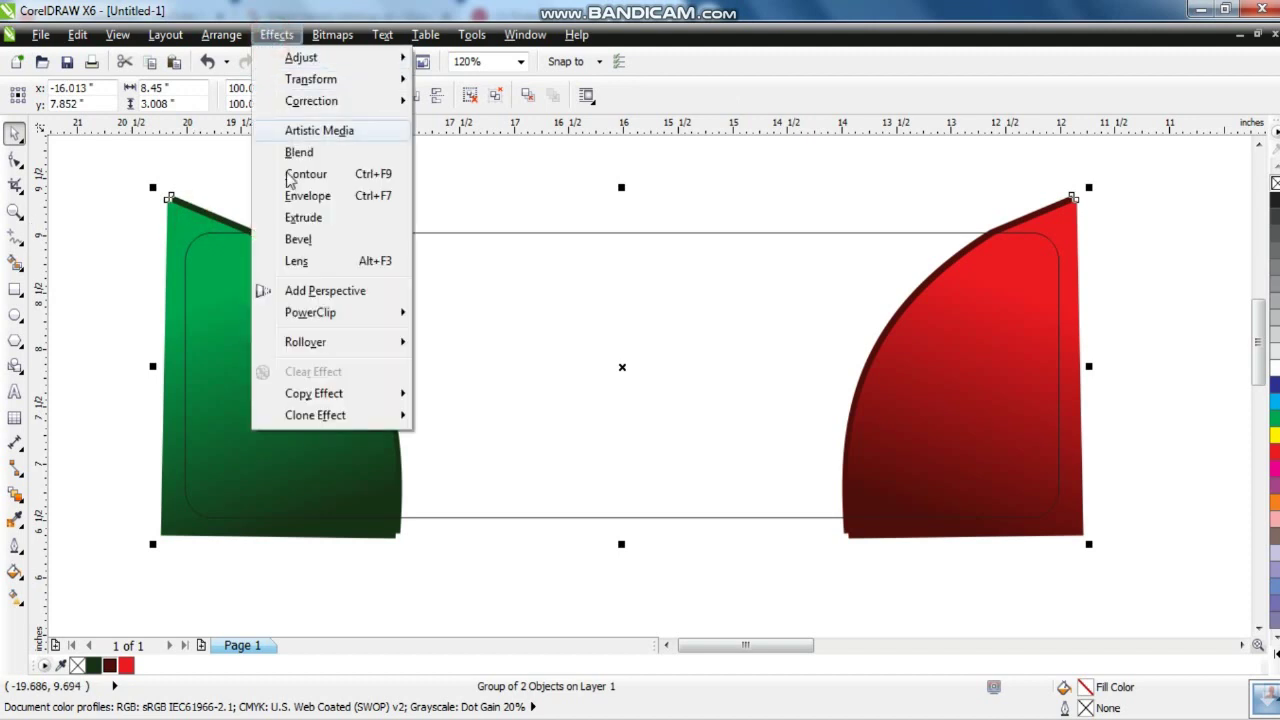
pyautogui.moveTo(320, 312)
pyautogui.click(425, 315)
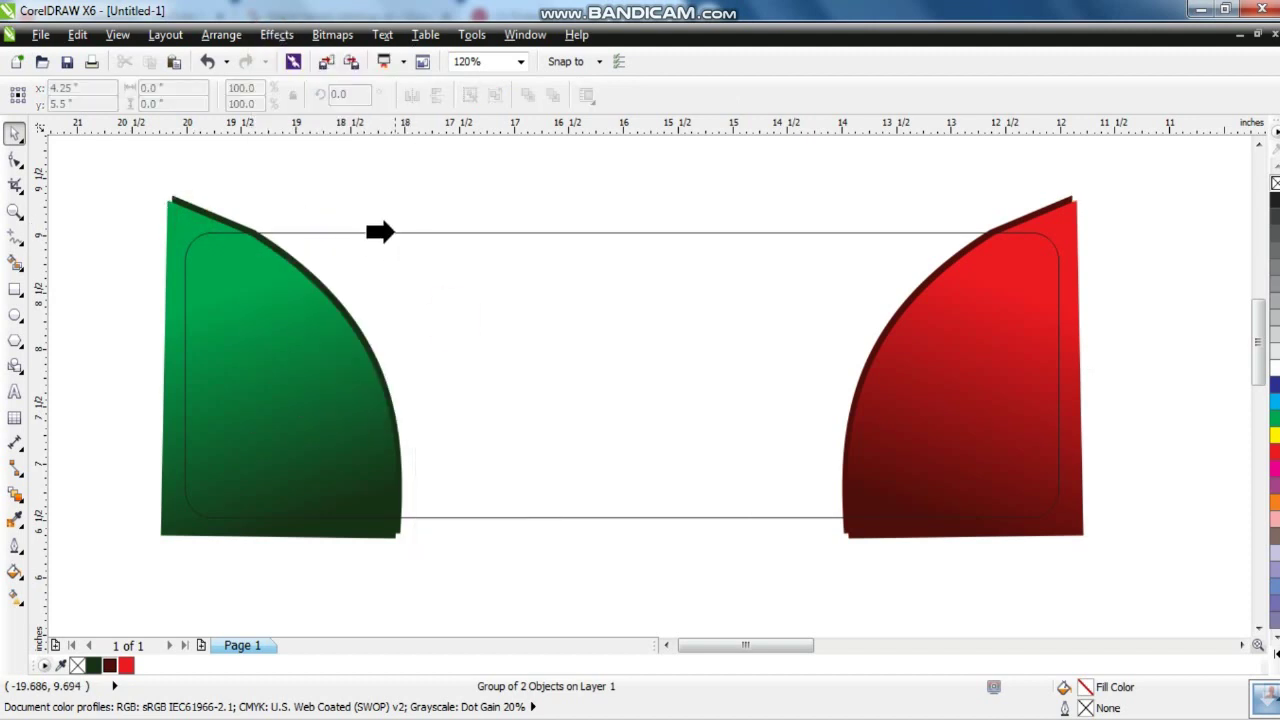
pyautogui.click(394, 232)
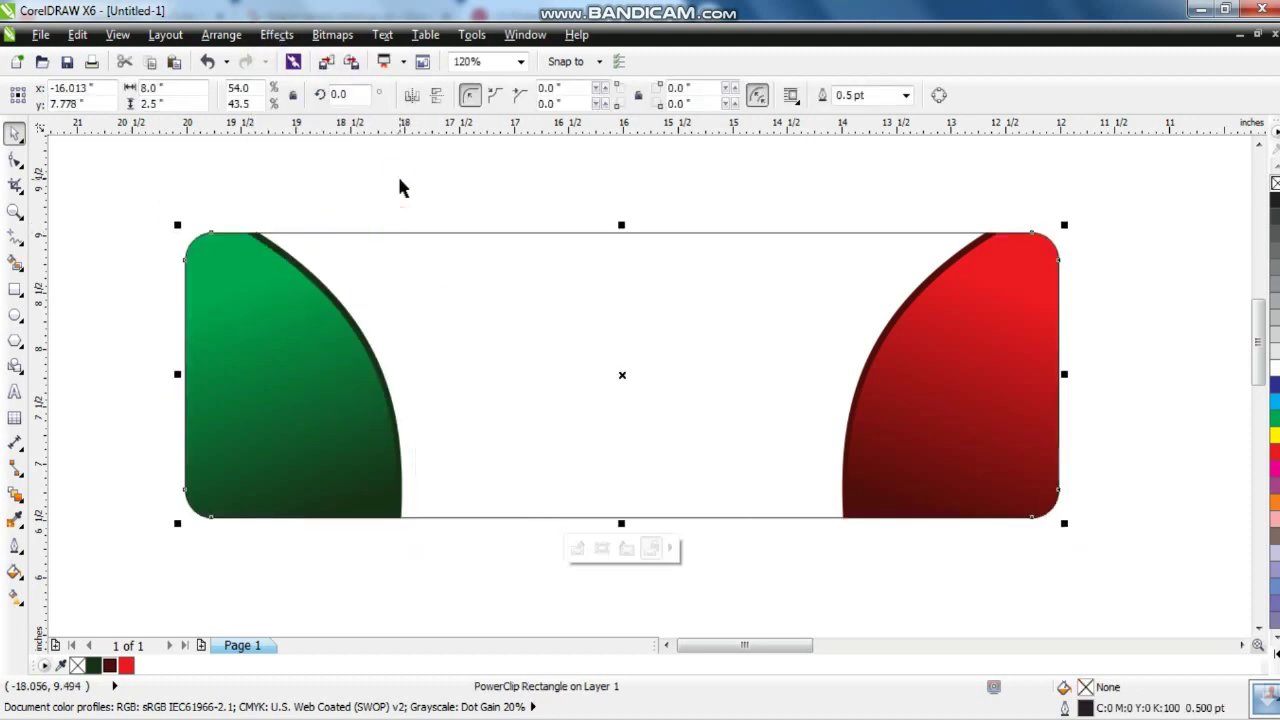
# Draw a closed triangle about 2.41 by 2.58 inches with its vertical edge near the middle of the label.
pyautogui.click(15, 236)
pyautogui.click(366, 221)
pyautogui.doubleClick(629, 517)
pyautogui.click(629, 209)
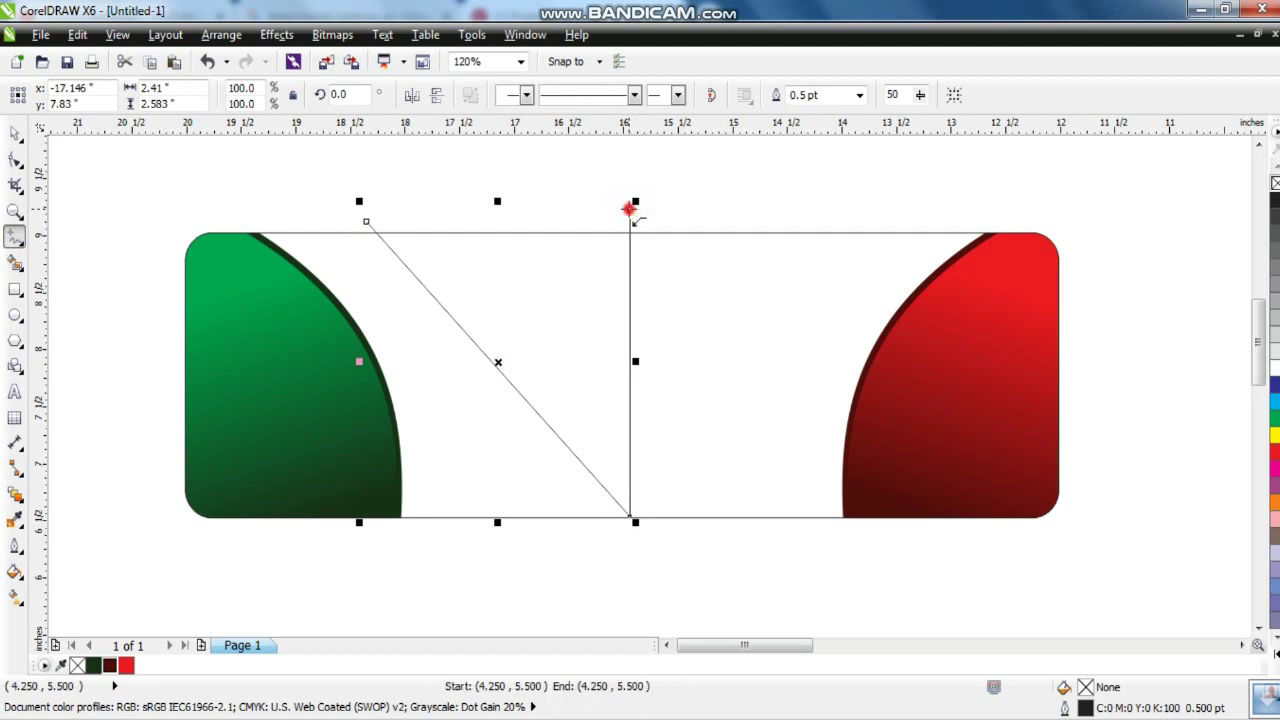
pyautogui.click(367, 222)
# Convert the triangle's segments to curves and bow its diagonal edge outward.
pyautogui.click(15, 160)
pyautogui.moveTo(229, 160); pyautogui.dragTo(670, 525)
pyautogui.click(266, 96)
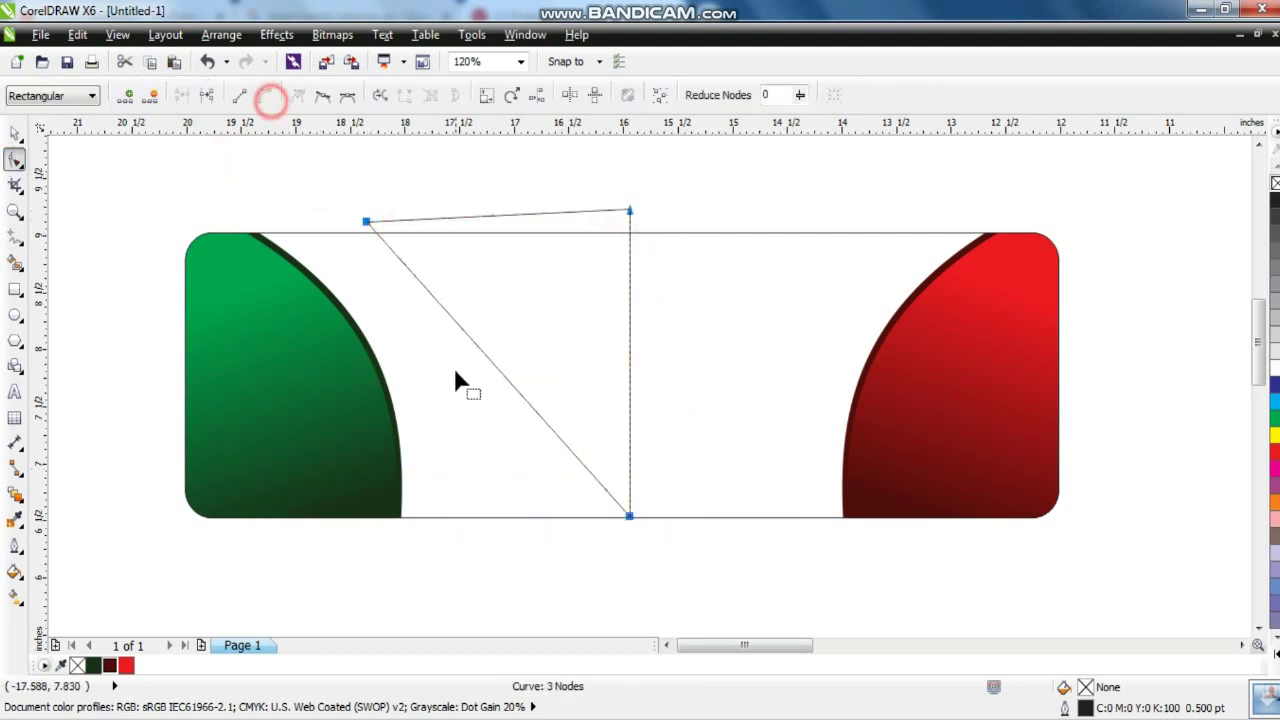
pyautogui.moveTo(484, 351); pyautogui.dragTo(457, 414)
# Weld the curved half to a horizontally mirrored copy and centre the resulting shape on the rounded rectangle.
pyautogui.click(15, 133)
pyautogui.moveTo(360, 361); pyautogui.dragTo(651, 380)
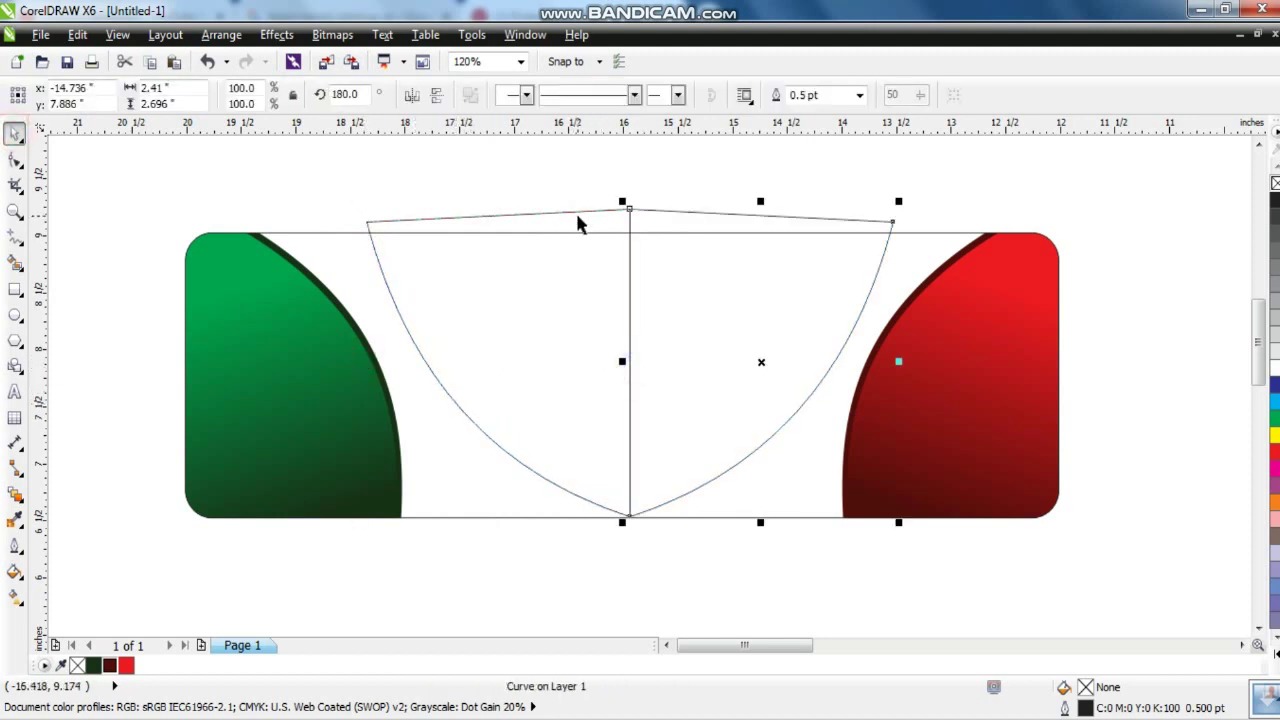
pyautogui.keyDown('shift'); pyautogui.click(580, 212); pyautogui.keyUp('shift')
pyautogui.click(586, 97)
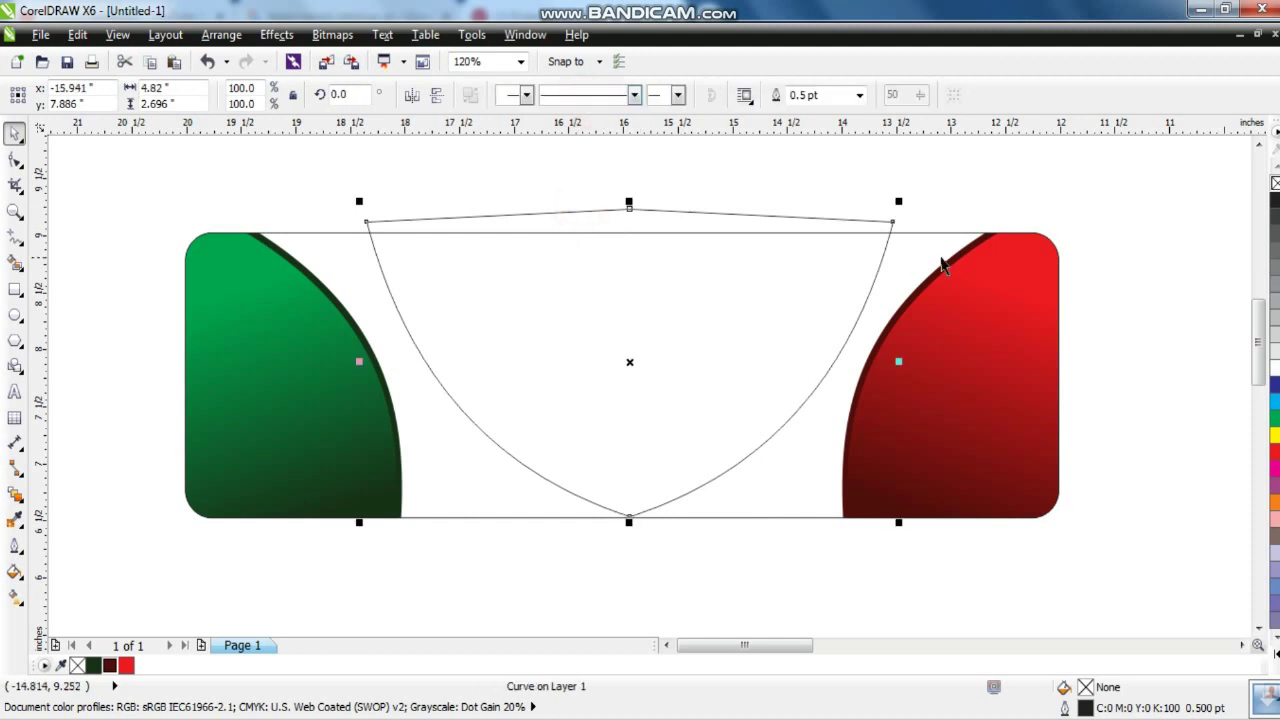
pyautogui.keyDown('shift'); pyautogui.click(916, 240); pyautogui.keyUp('shift')
pyautogui.click(892, 195)
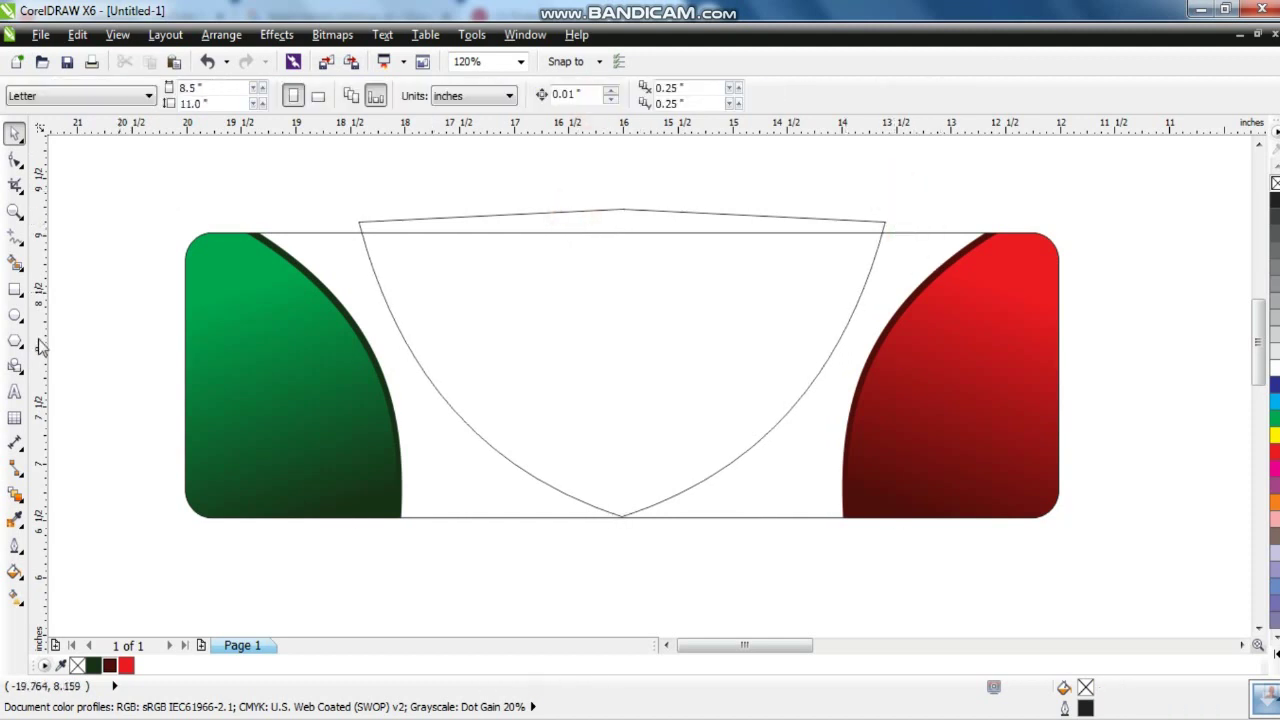
# Draw a thin vertical rectangle about 0.05 by 3.1 inches across the left end of the shield shape.
pyautogui.click(14, 290)
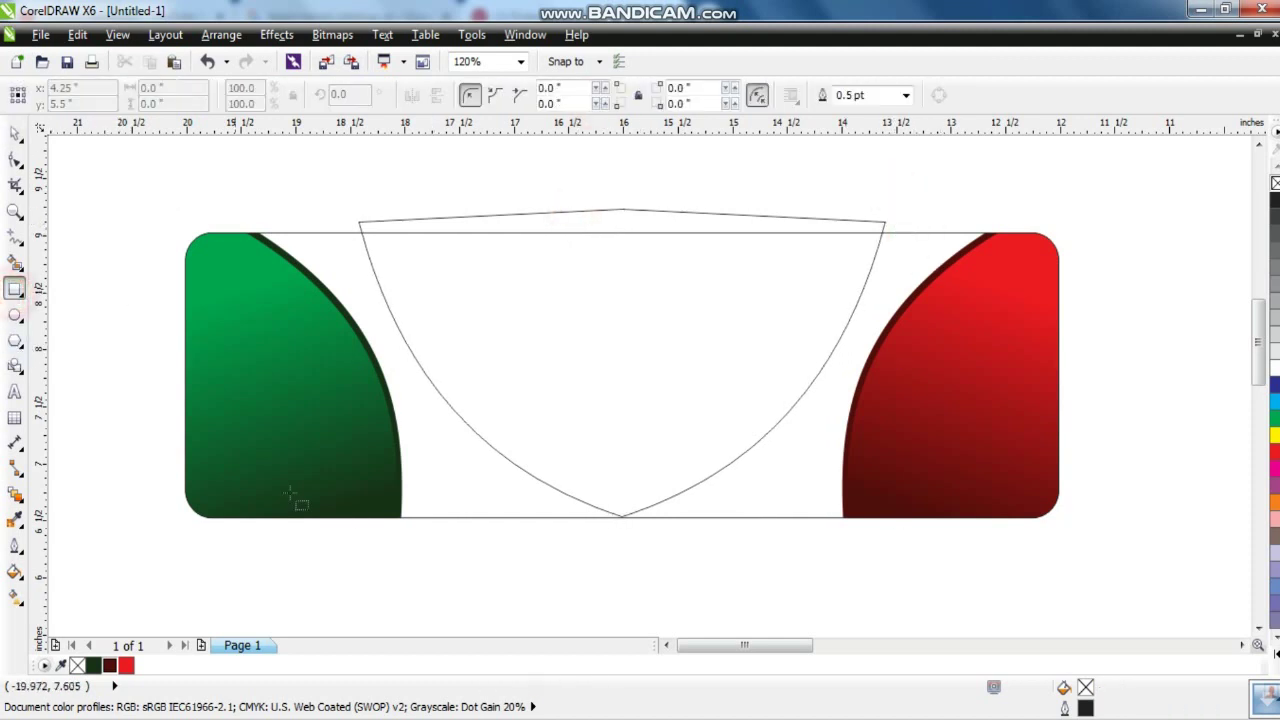
pyautogui.click(666, 645)
pyautogui.moveTo(856, 199); pyautogui.dragTo(858, 551)
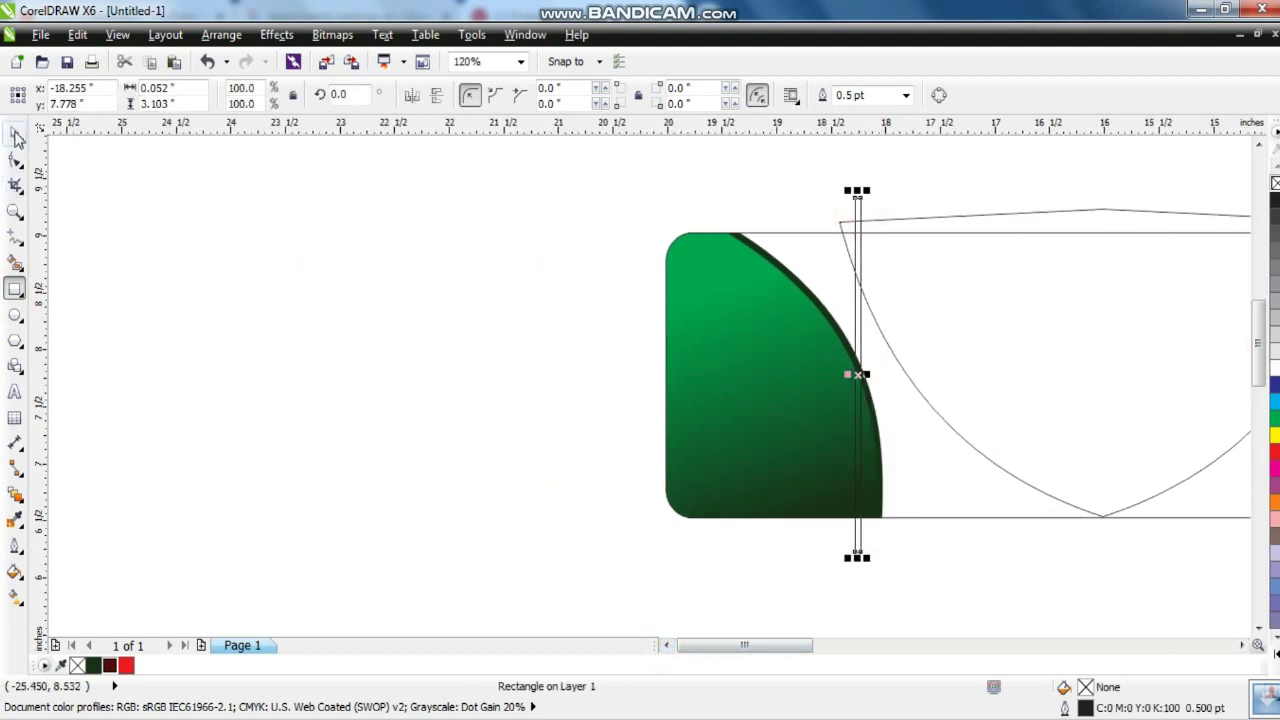
pyautogui.click(16, 138)
pyautogui.keyDown('shift'); pyautogui.click(919, 514); pyautogui.keyUp('shift')
pyautogui.hotkey('shift', 'F2')
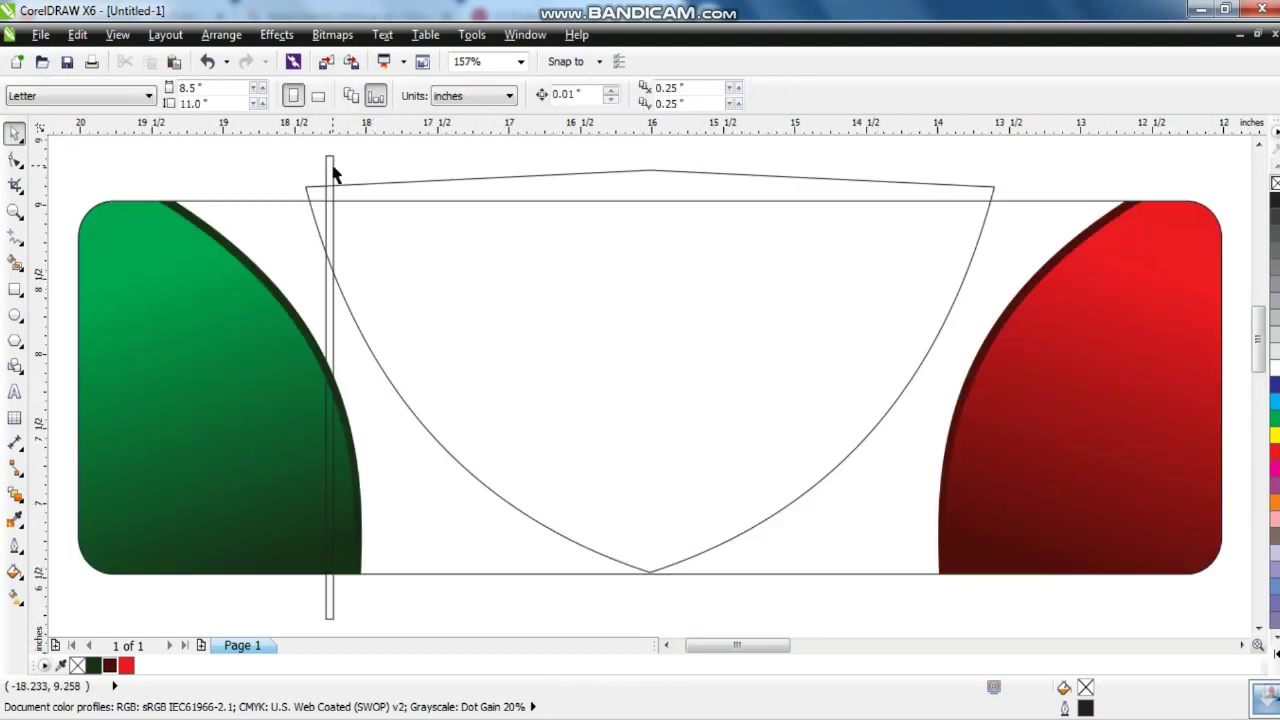
# PowerClip the thin vertical rectangle inside the shield shape.
pyautogui.click(330, 160)
pyautogui.click(276, 36)
pyautogui.moveTo(310, 313)
pyautogui.click(500, 314)
pyautogui.click(418, 181)
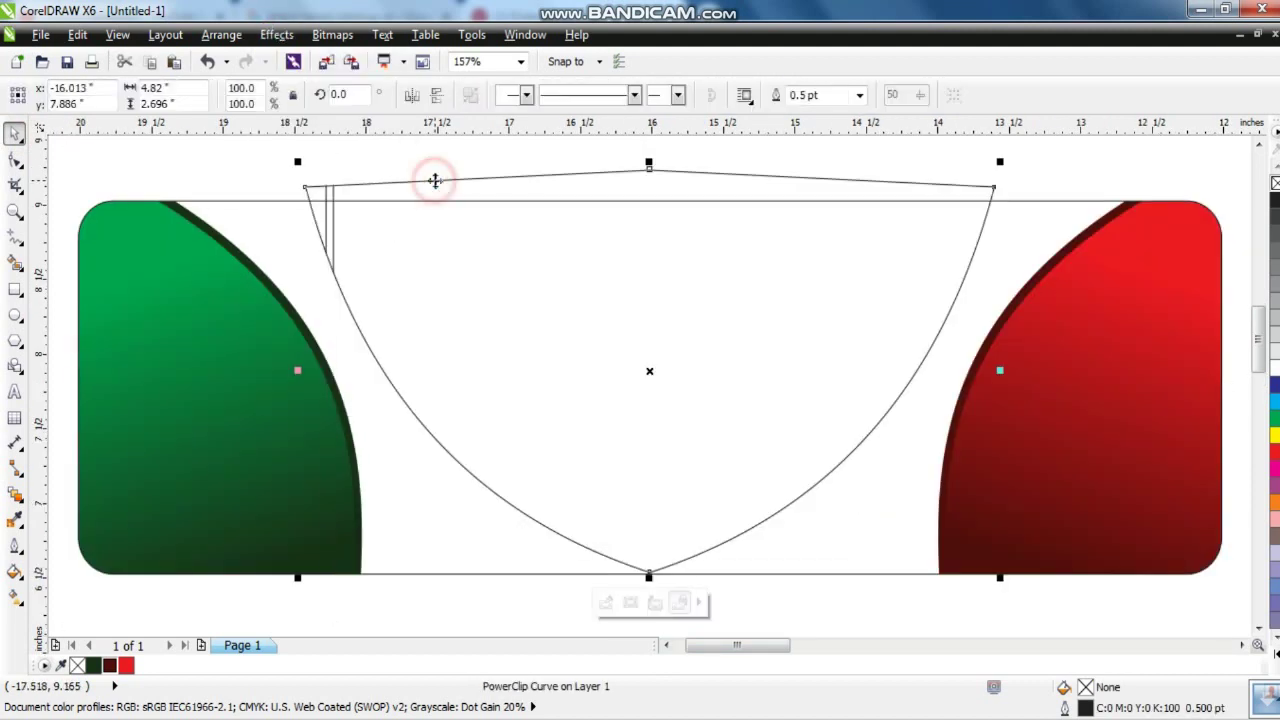
# Edit the shield's PowerClip contents and duplicate the thin rectangle at equal spacing across the full width of the shield.
pyautogui.rightClick(431, 178)
pyautogui.click(470, 88)
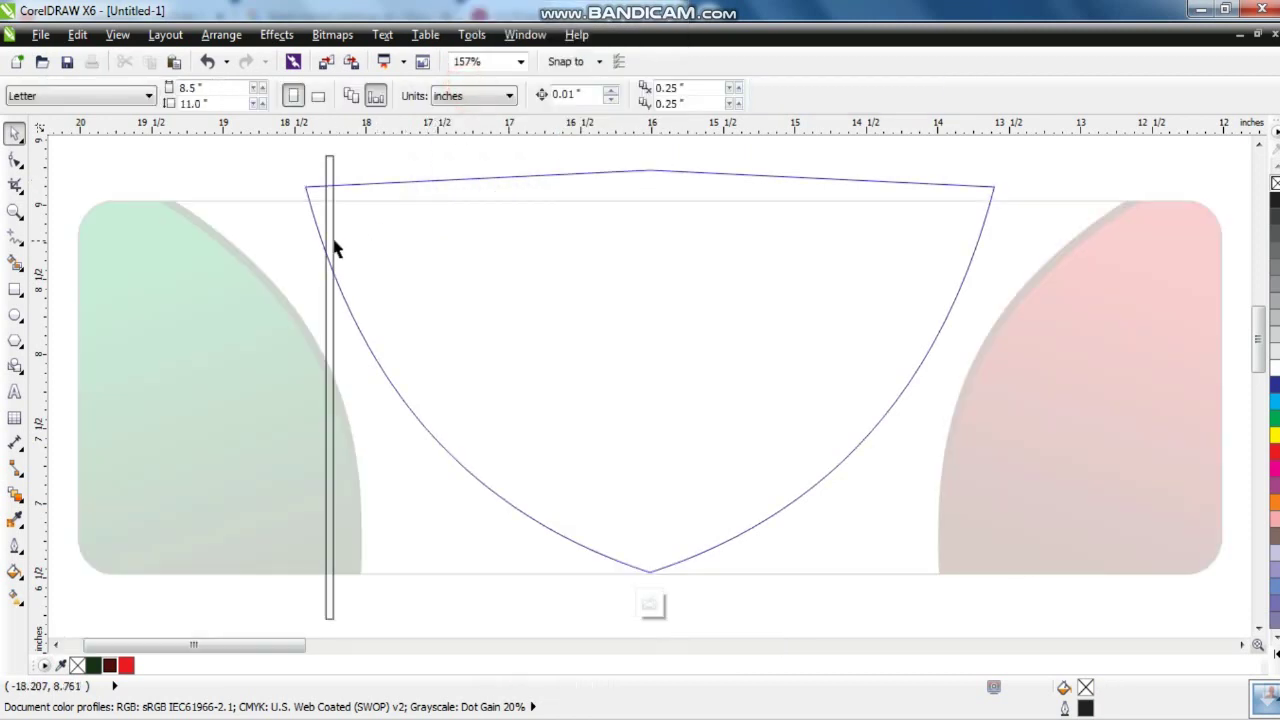
pyautogui.moveTo(337, 240); pyautogui.dragTo(349, 241)
pyautogui.rightClick(349, 241)
pyautogui.hotkey('ctrl', 'r')
pyautogui.hotkey('ctrl', 'r')
pyautogui.hotkey('ctrl', 'r')
pyautogui.hotkey('ctrl', 'r')
pyautogui.hotkey('ctrl', 'r')
pyautogui.hotkey('ctrl', 'r')
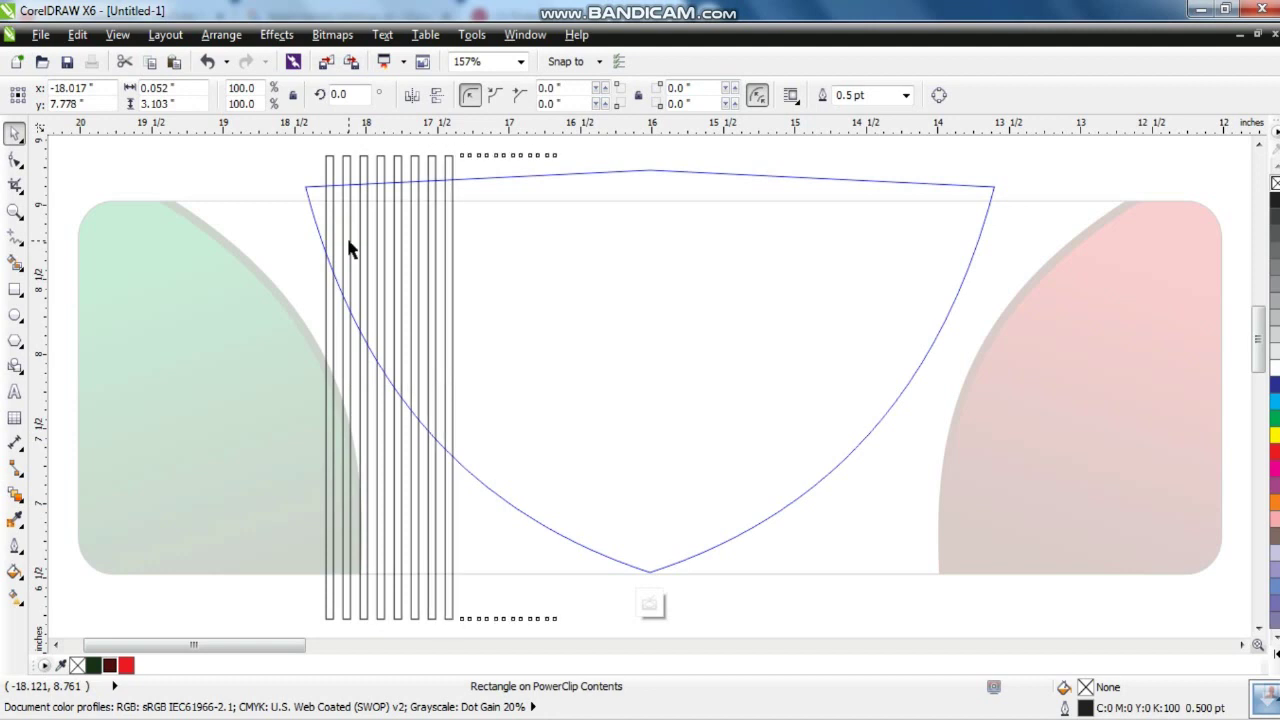
pyautogui.hotkey('ctrl', 'r')
pyautogui.hotkey('ctrl', 'r')
pyautogui.hotkey('ctrl', 'r')
pyautogui.hotkey('ctrl', 'r')
pyautogui.hotkey('ctrl', 'r')
pyautogui.hotkey('ctrl', 'r')
pyautogui.hotkey('ctrl', 'r')
pyautogui.hotkey('ctrl', 'r')
pyautogui.hotkey('ctrl', 'r')
pyautogui.hotkey('ctrl', 'r')
pyautogui.hotkey('ctrl', 'r')
pyautogui.hotkey('ctrl', 'r')
pyautogui.hotkey('ctrl', 'r')
pyautogui.hotkey('ctrl', 'r')
pyautogui.hotkey('ctrl', 'r')
pyautogui.hotkey('ctrl', 'r')
pyautogui.hotkey('ctrl', 'r')
pyautogui.hotkey('ctrl', 'r')
pyautogui.hotkey('ctrl', 'r')
pyautogui.hotkey('ctrl', 'r')
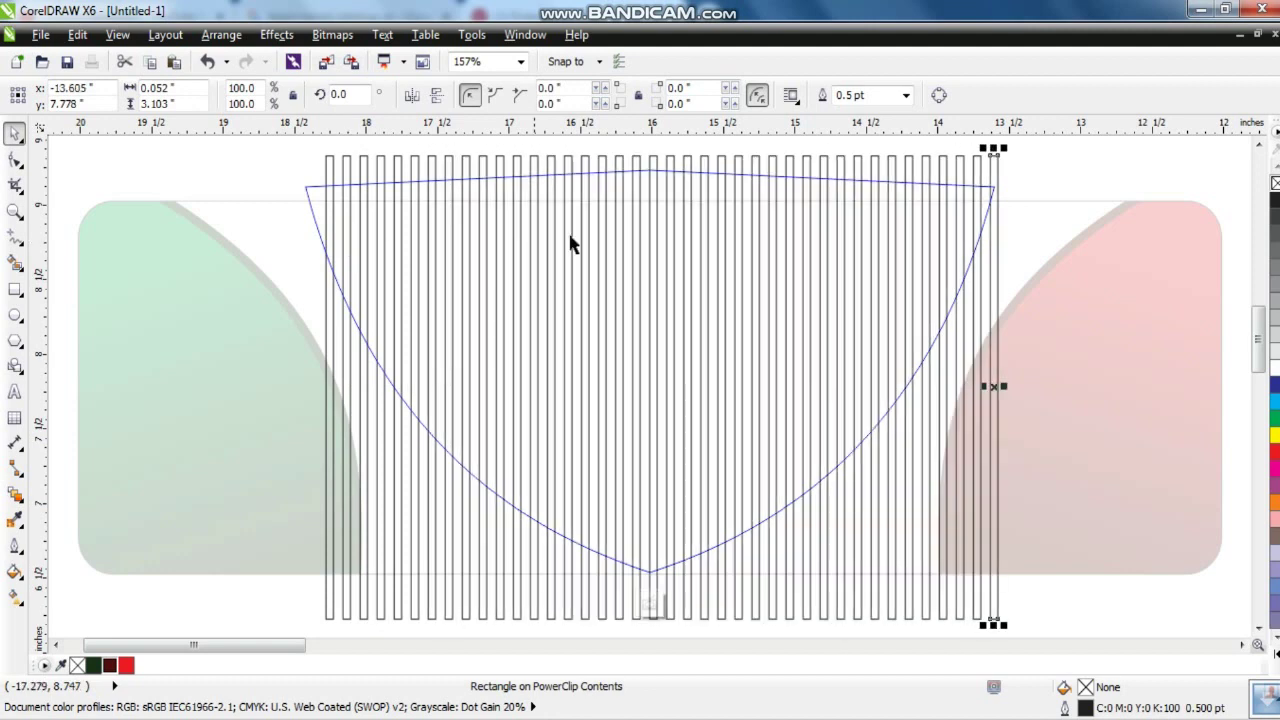
# Weld all the vertical strips into one object and stretch it leftward to about 4.91 inches wide.
pyautogui.scroll(-2, 514, 249)
pyautogui.moveTo(406, 170); pyautogui.dragTo(806, 428)
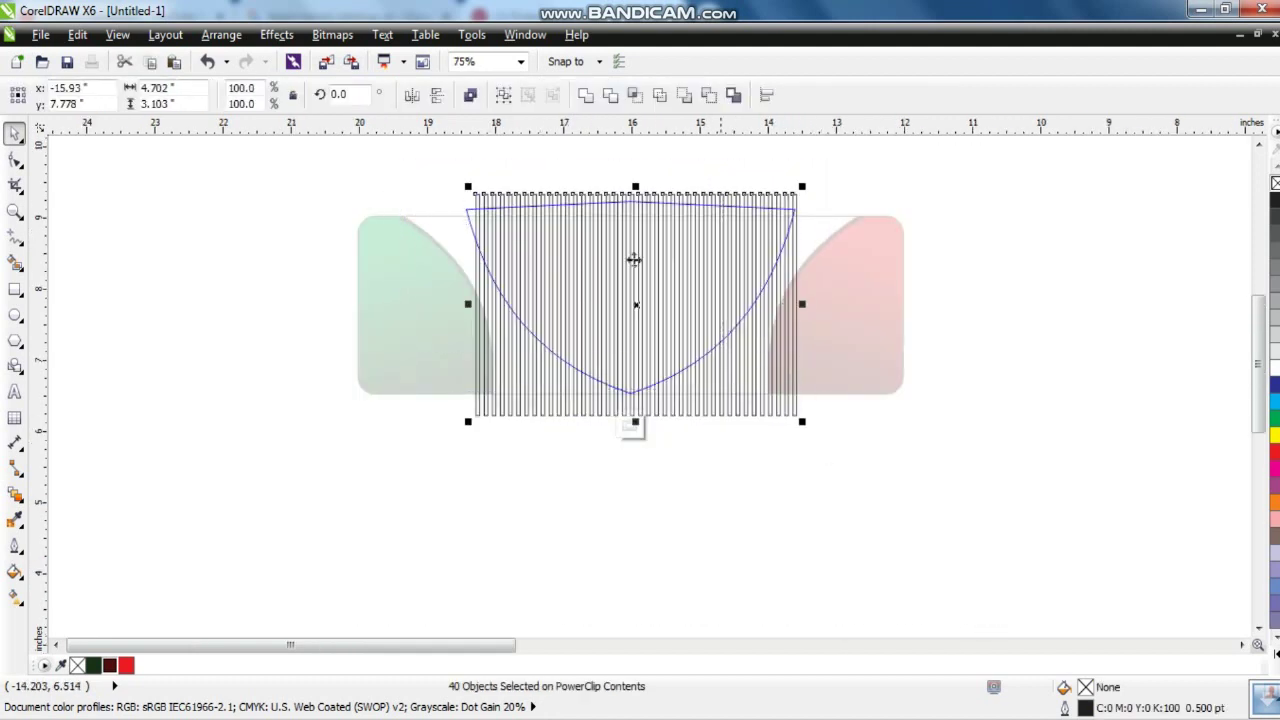
pyautogui.click(585, 97)
pyautogui.hotkey('shift', 'F2')
pyautogui.moveTo(295, 388); pyautogui.dragTo(266, 386)
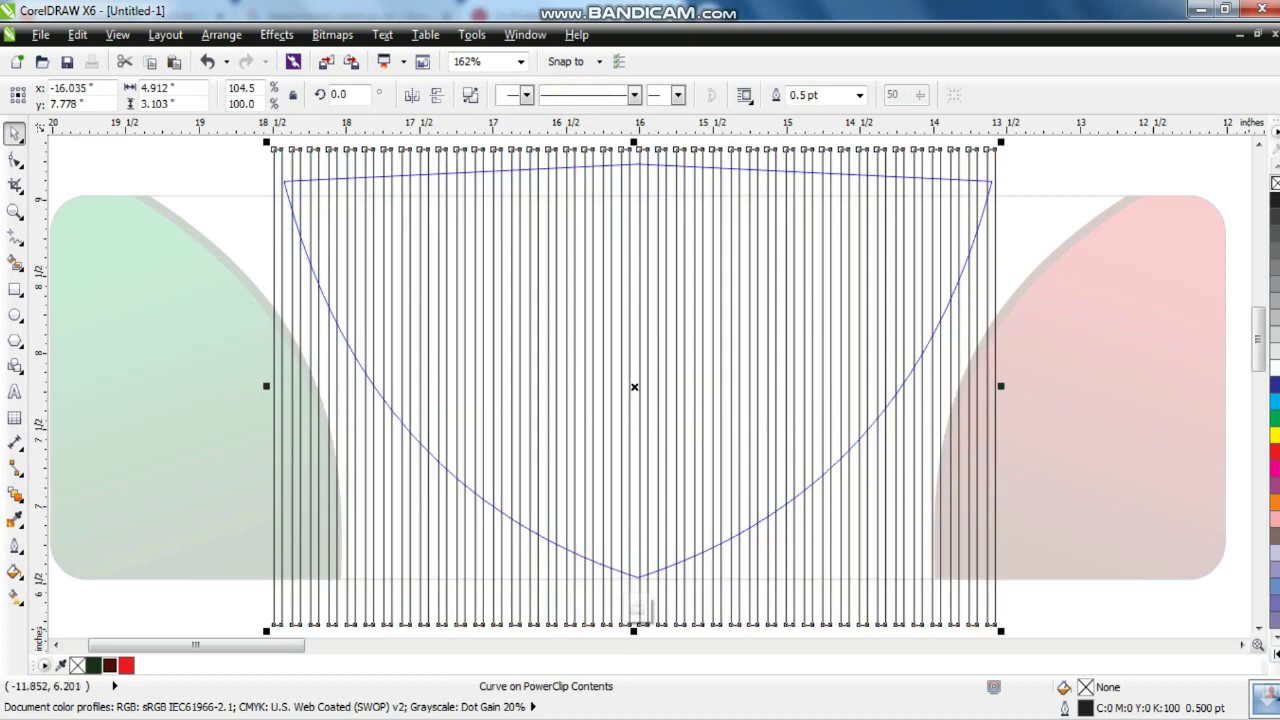
# Fill the vertical stripes with pink C0 M40 Y20 K0, remove their outline and finish editing the PowerClip.
pyautogui.click(1274, 654)
pyautogui.click(1227, 501)
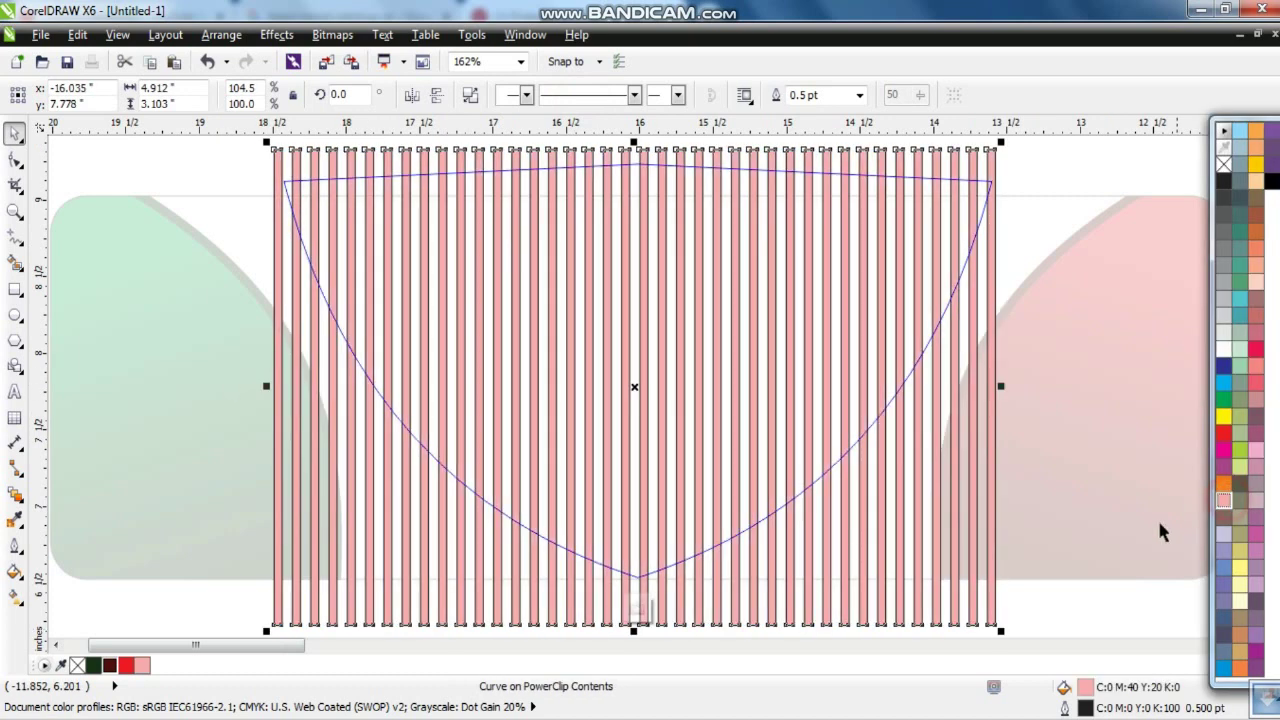
pyautogui.rightClick(1224, 166)
pyautogui.press('Escape')
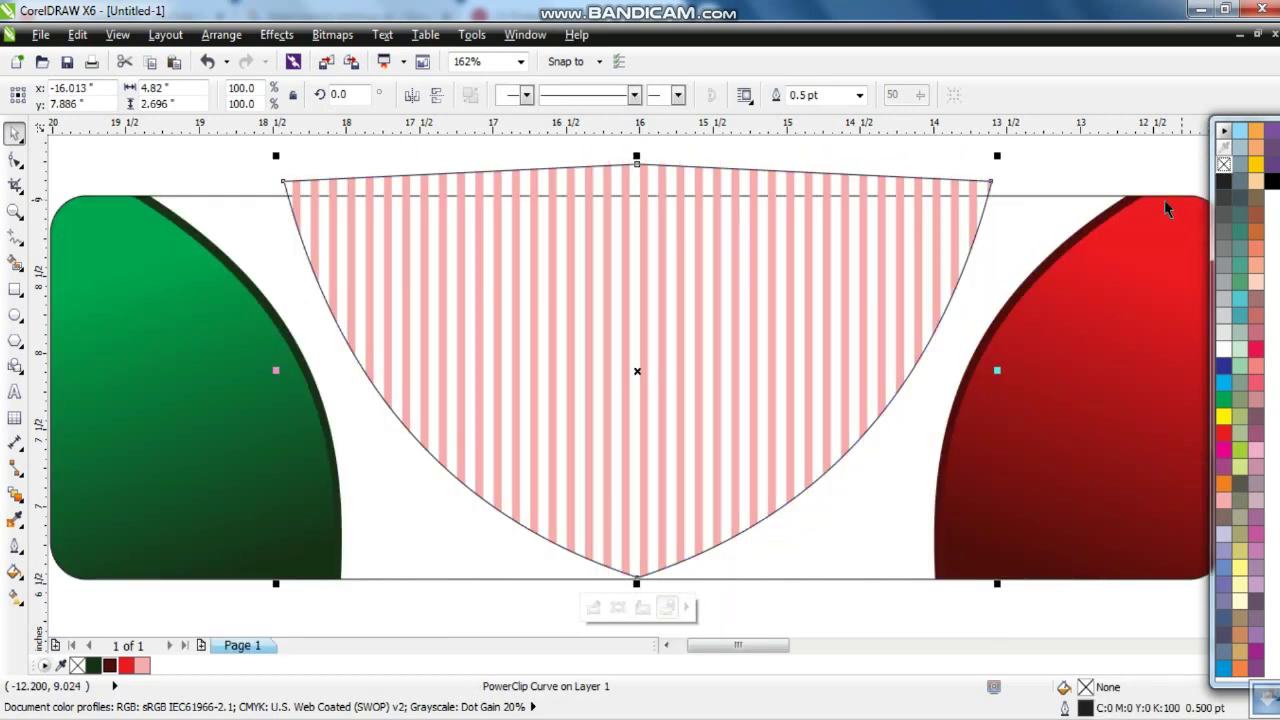
# Remove the shield's outline and fill its background with C20 M80 Y0 K0.
pyautogui.rightClick(1225, 165)
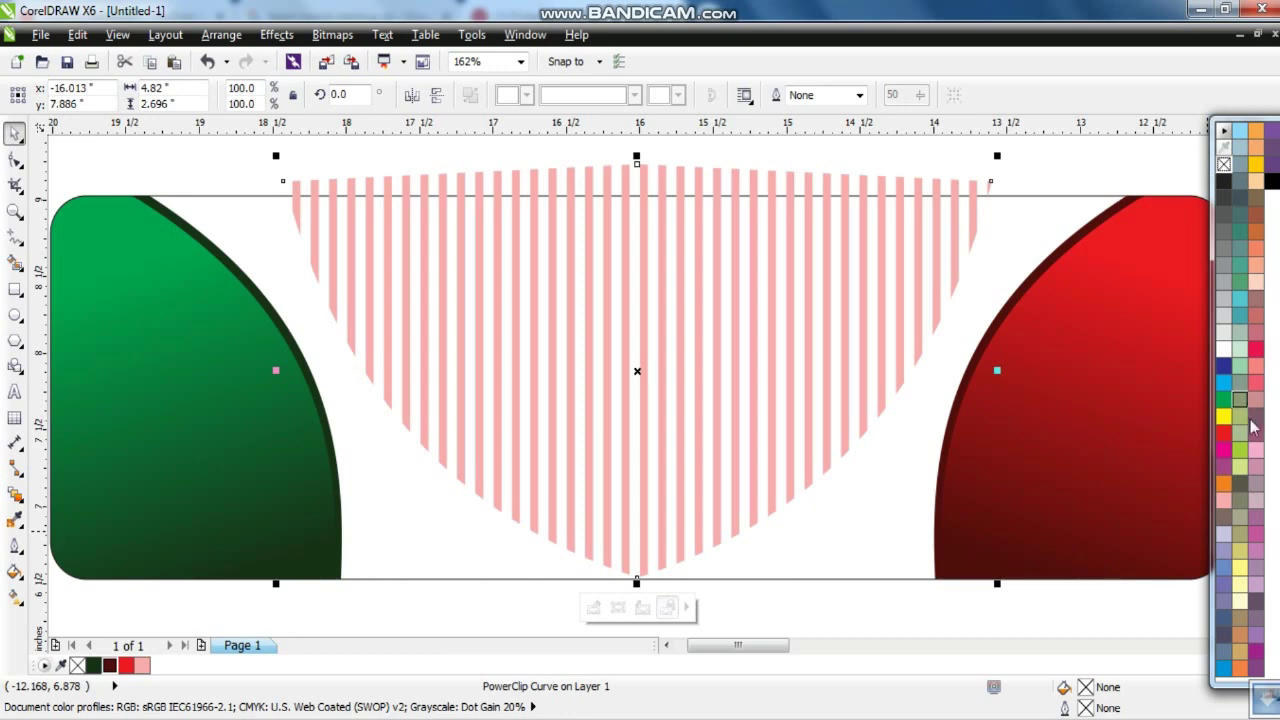
pyautogui.click(1256, 451)
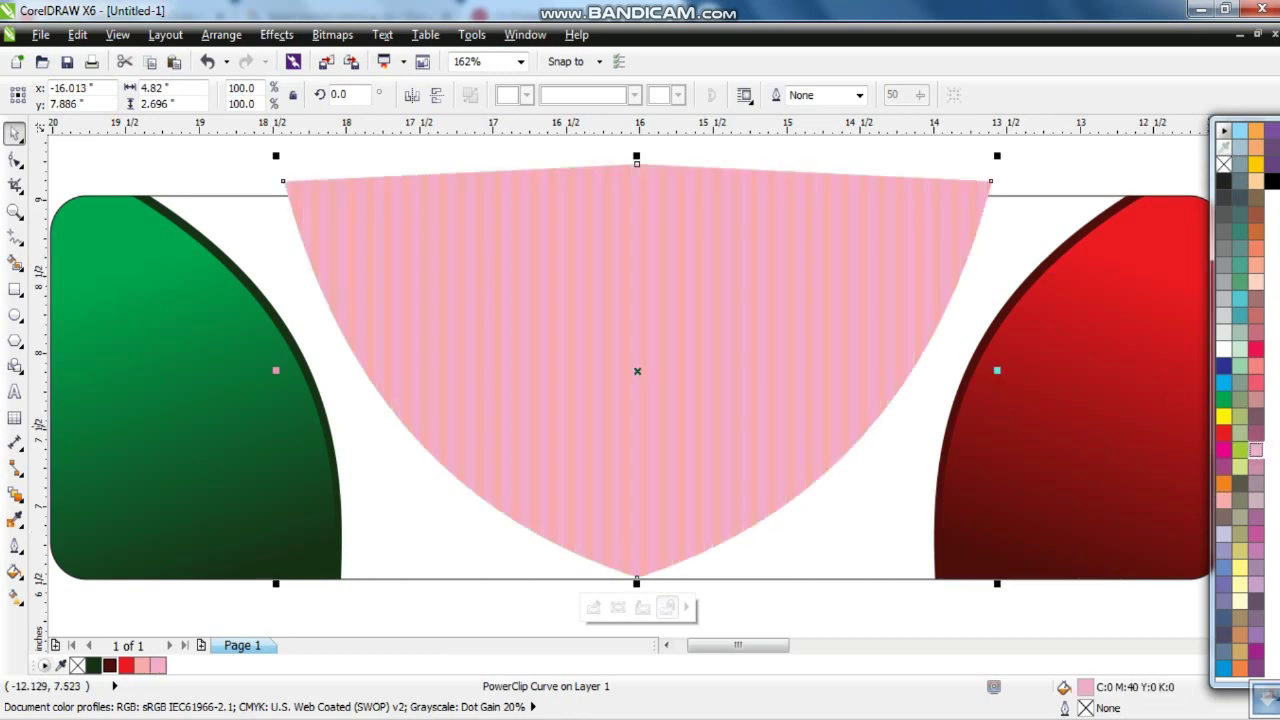
pyautogui.click(1256, 535)
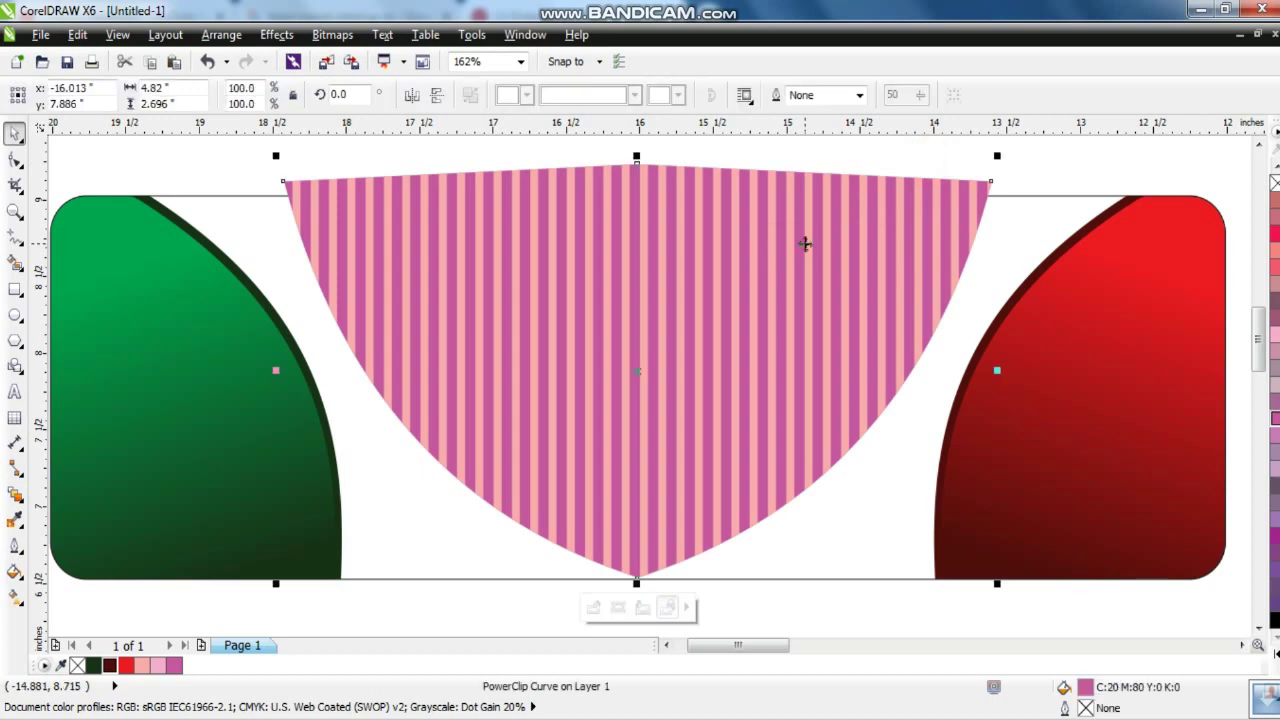
# Give the shield a 4.0 pt outline in purple C40 M100 Y0 K0.
pyautogui.click(16, 521)
pyautogui.click(15, 545)
pyautogui.click(55, 489)
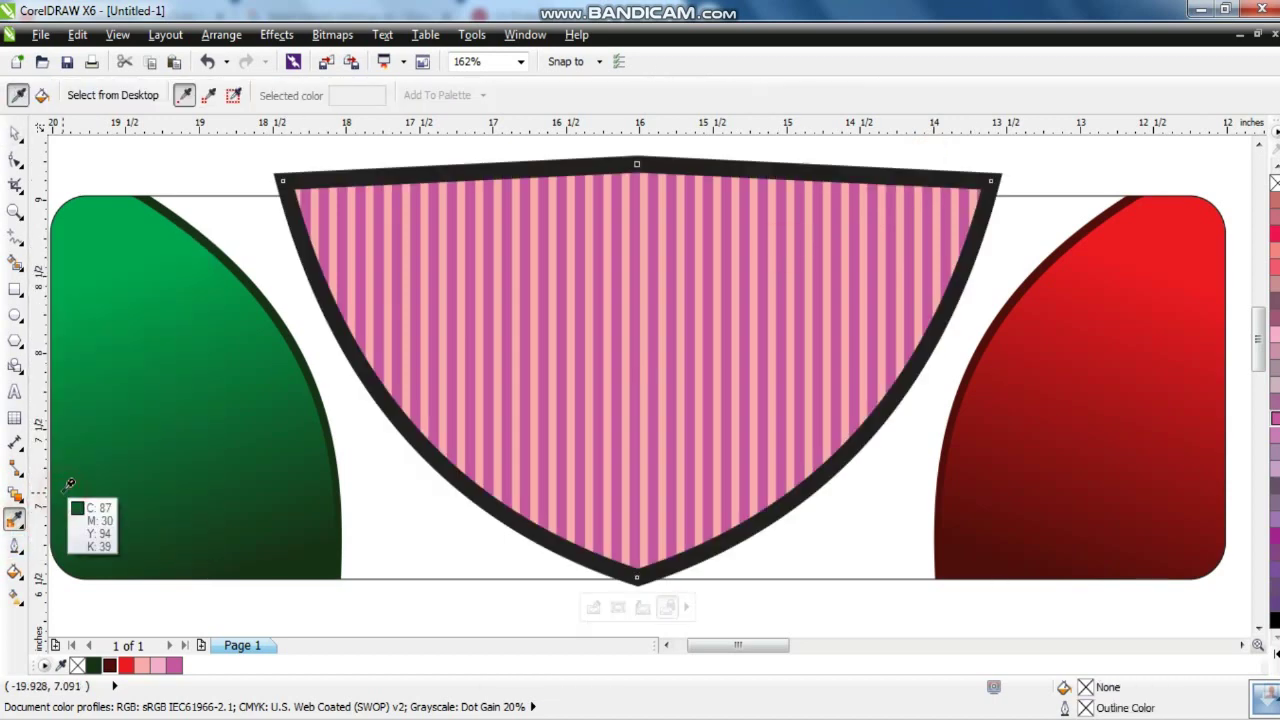
pyautogui.click(14, 546)
pyautogui.click(66, 472)
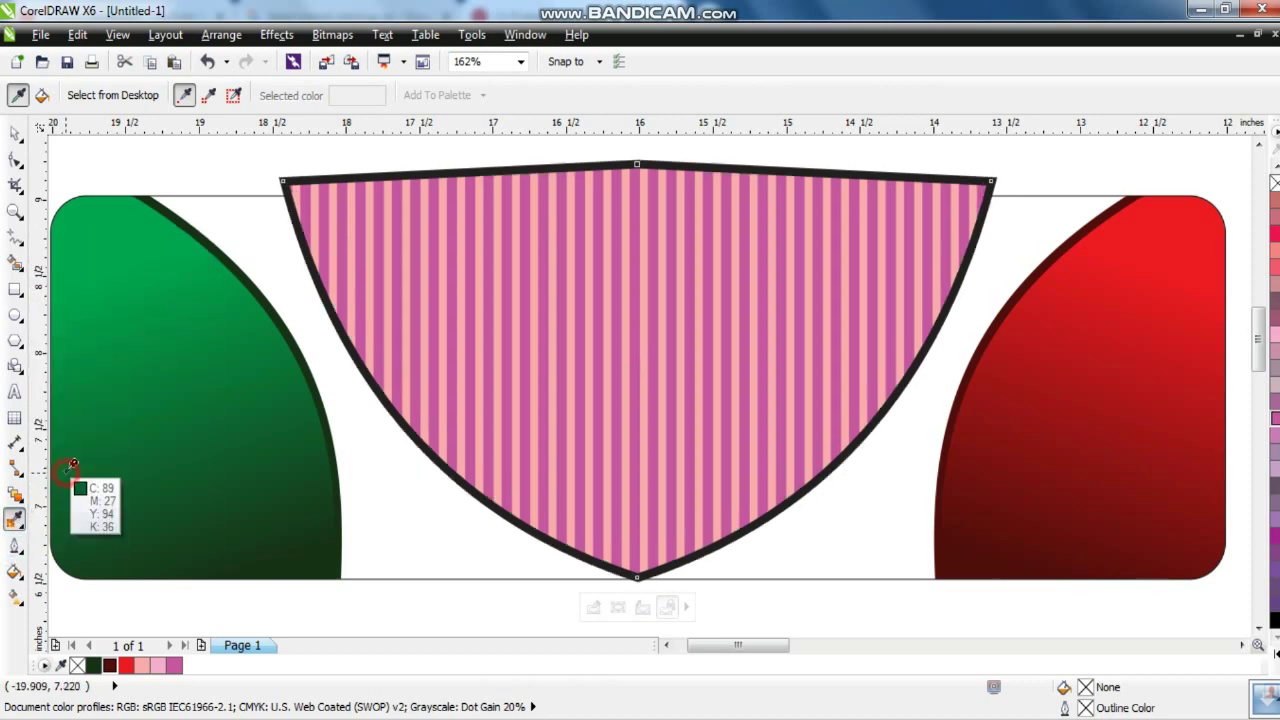
pyautogui.click(14, 133)
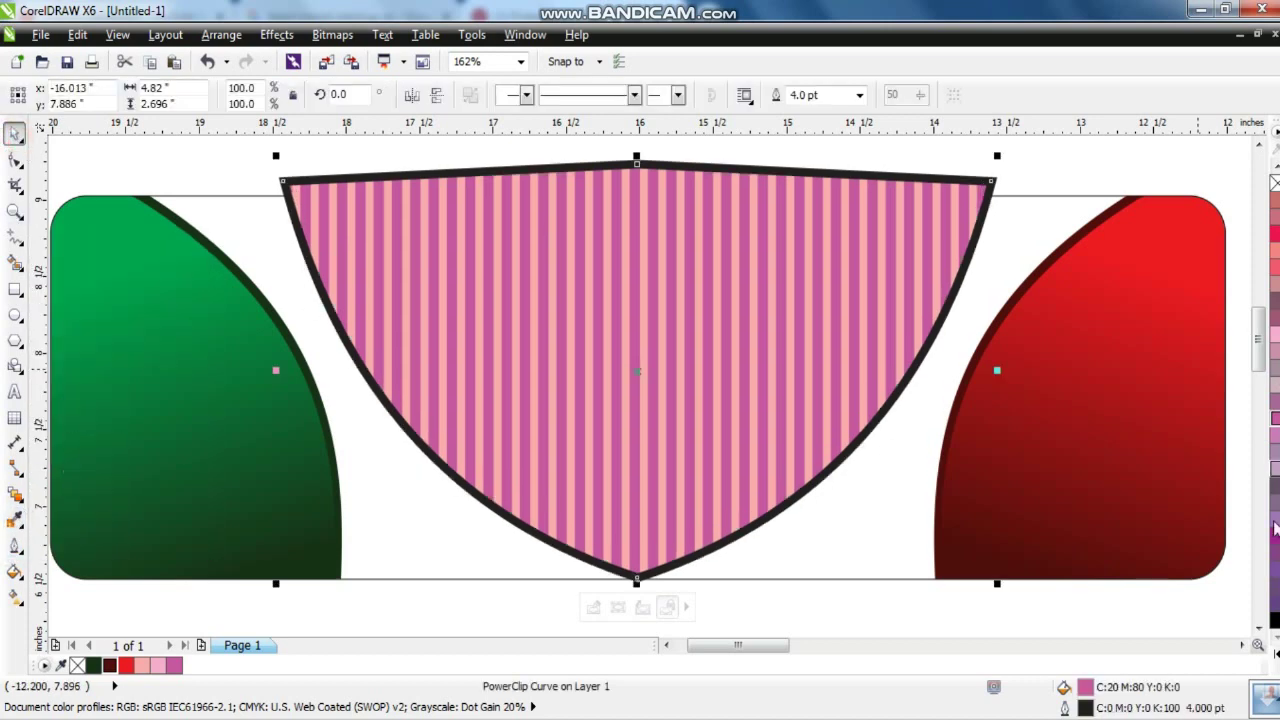
pyautogui.click(1275, 655)
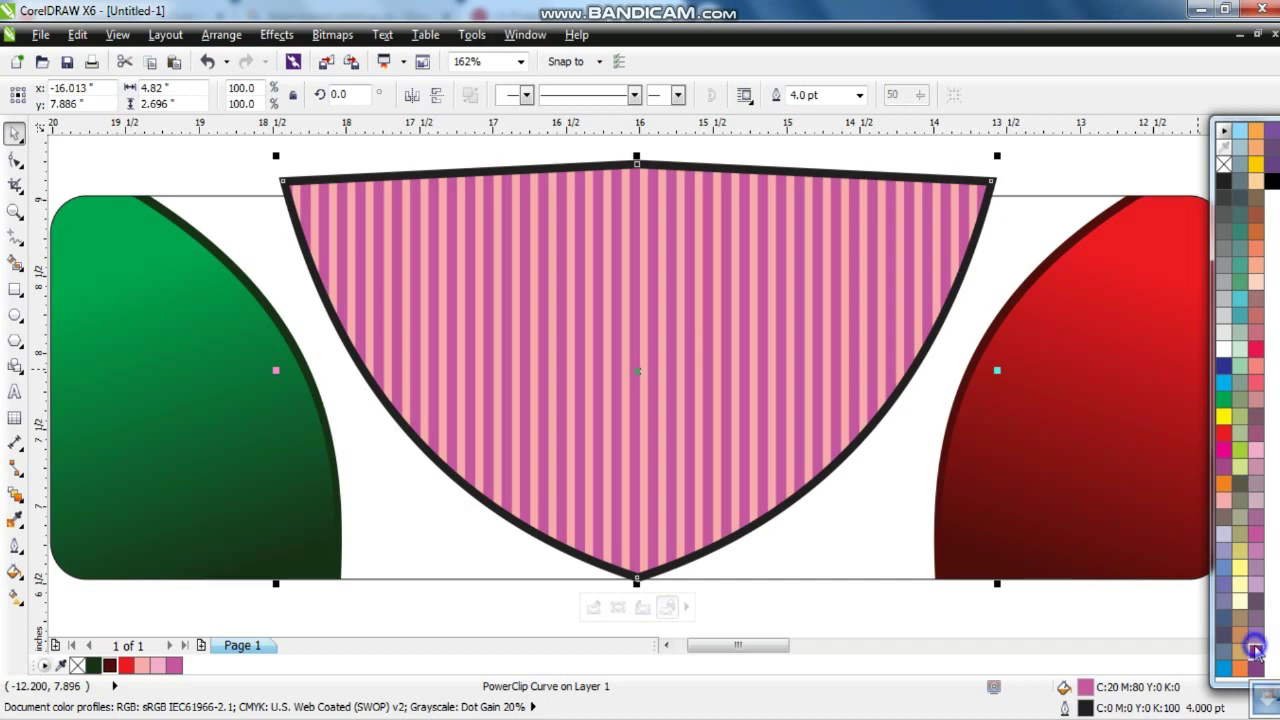
pyautogui.rightClick(1254, 645)
# PowerClip the striped shield inside the rounded rectangle.
pyautogui.click(276, 34)
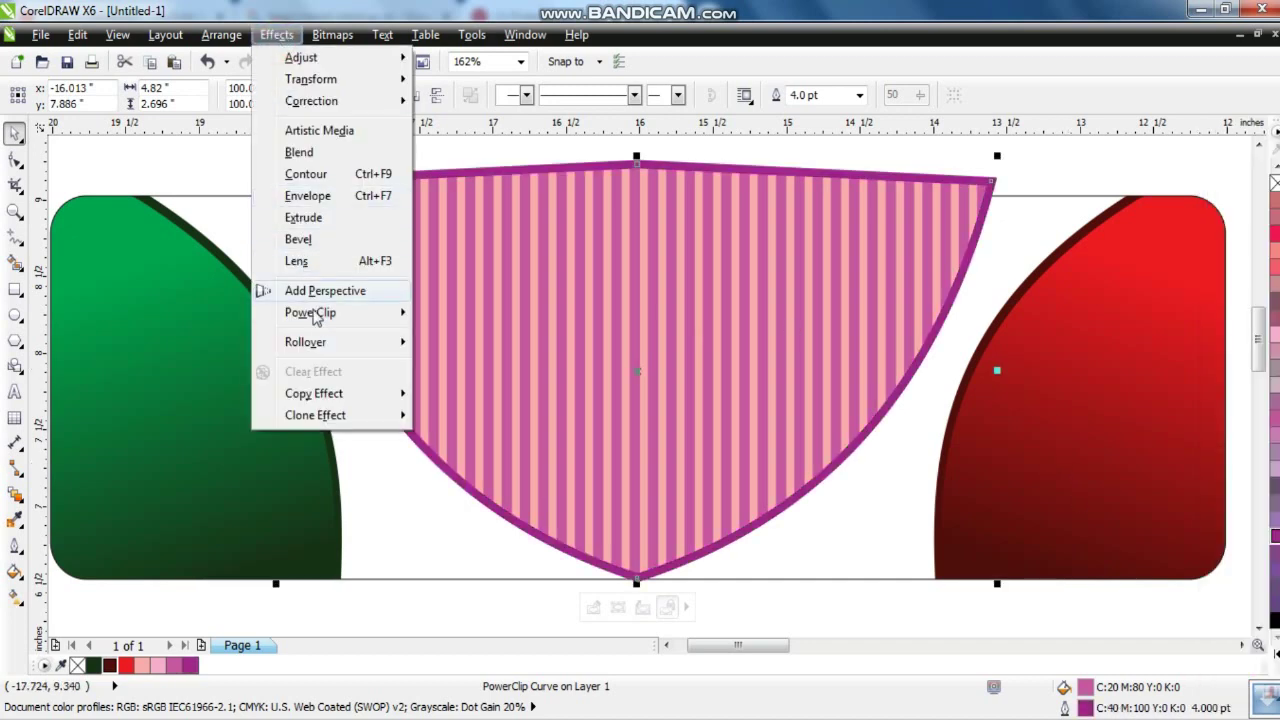
pyautogui.moveTo(338, 316)
pyautogui.click(447, 315)
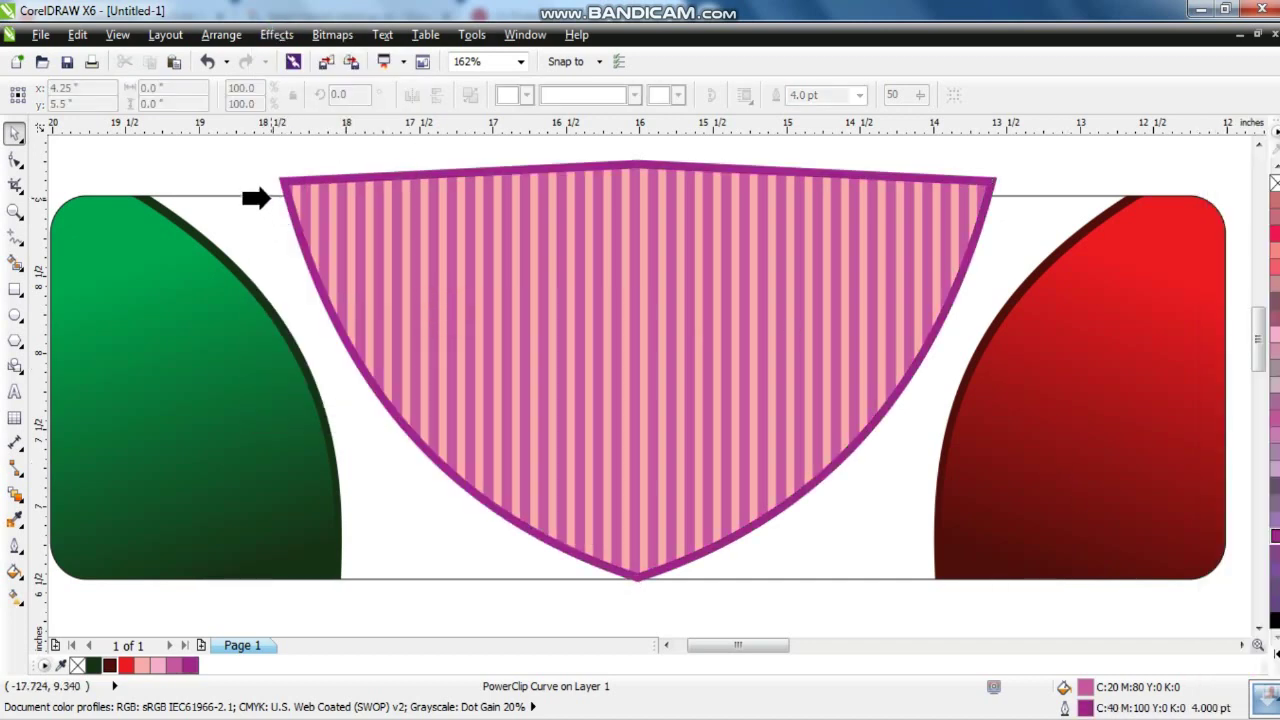
pyautogui.click(268, 198)
pyautogui.click(329, 171)
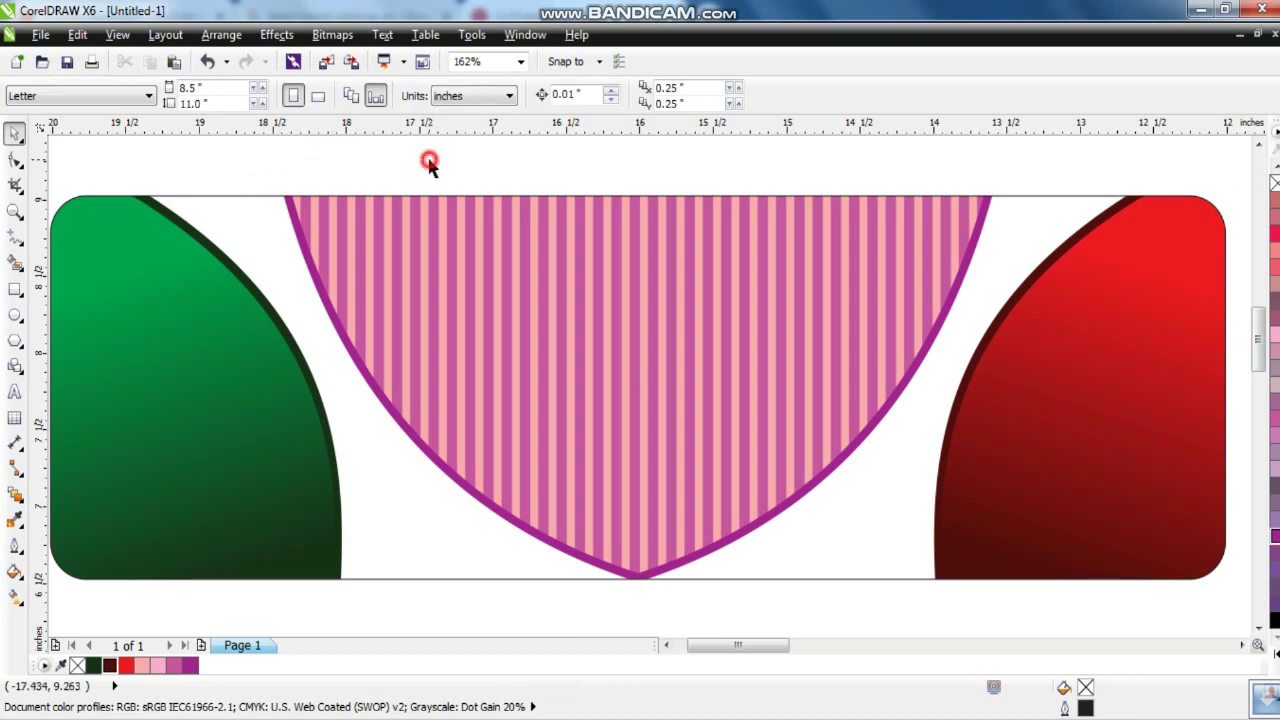
# Draw a thin horizontal rectangle about 9.25 by 0.03 inches below the label.
pyautogui.scroll(-2, 520, 255)
pyautogui.click(16, 290)
pyautogui.moveTo(216, 455); pyautogui.dragTo(850, 458)
pyautogui.press('space')
# Duplicate the thin horizontal rectangle downward into an evenly spaced stack about 2.67 inches high and weld the strips together.
pyautogui.moveTo(588, 458); pyautogui.dragTo(589, 464)
pyautogui.hotkey('ctrl', 'r')
pyautogui.hotkey('ctrl', 'r')
pyautogui.hotkey('ctrl', 'r')
pyautogui.hotkey('ctrl', 'r')
pyautogui.hotkey('ctrl', 'r')
pyautogui.hotkey('ctrl', 'r')
pyautogui.hotkey('ctrl', 'r')
pyautogui.hotkey('ctrl', 'r')
pyautogui.hotkey('ctrl', 'r')
pyautogui.hotkey('ctrl', 'r')
pyautogui.hotkey('ctrl', 'r')
pyautogui.hotkey('ctrl', 'r')
pyautogui.hotkey('ctrl', 'r')
pyautogui.hotkey('ctrl', 'r')
pyautogui.hotkey('ctrl', 'r')
pyautogui.hotkey('ctrl', 'r')
pyautogui.hotkey('ctrl', 'r')
pyautogui.hotkey('ctrl', 'r')
pyautogui.hotkey('ctrl', 'r')
pyautogui.hotkey('ctrl', 'r')
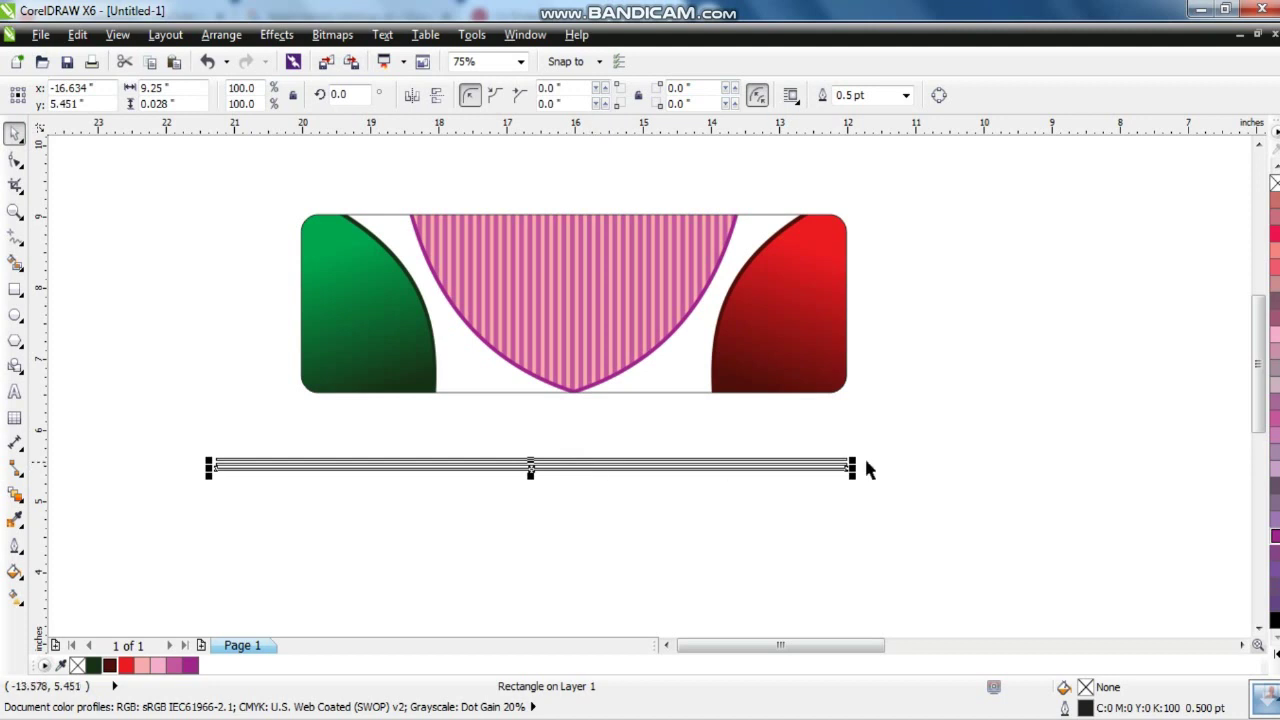
pyautogui.moveTo(910, 430); pyautogui.dragTo(163, 675)
pyautogui.click(581, 95)
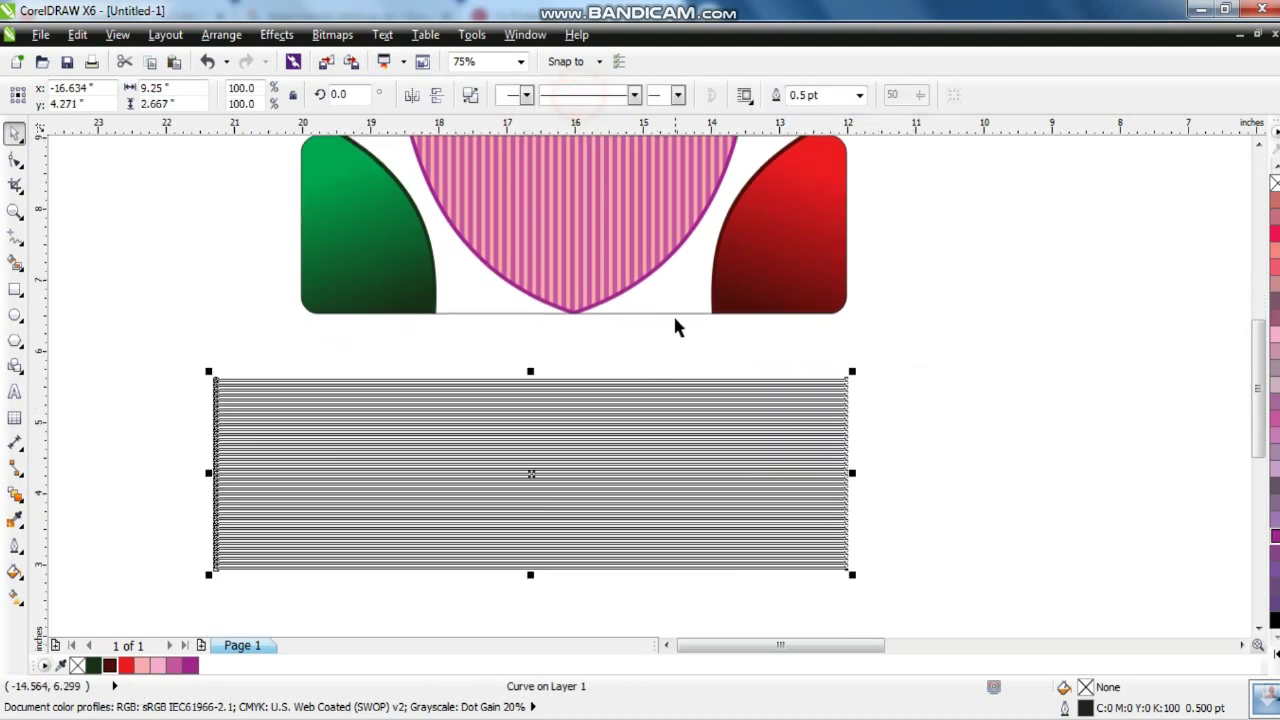
# Centre the horizontal stripes on the rounded rectangle both horizontally and vertically.
pyautogui.keyDown('shift'); pyautogui.click(677, 314); pyautogui.keyUp('shift')
pyautogui.press('c')
pyautogui.press('e')
pyautogui.hotkey('shift', 'F2')
pyautogui.press('Escape')
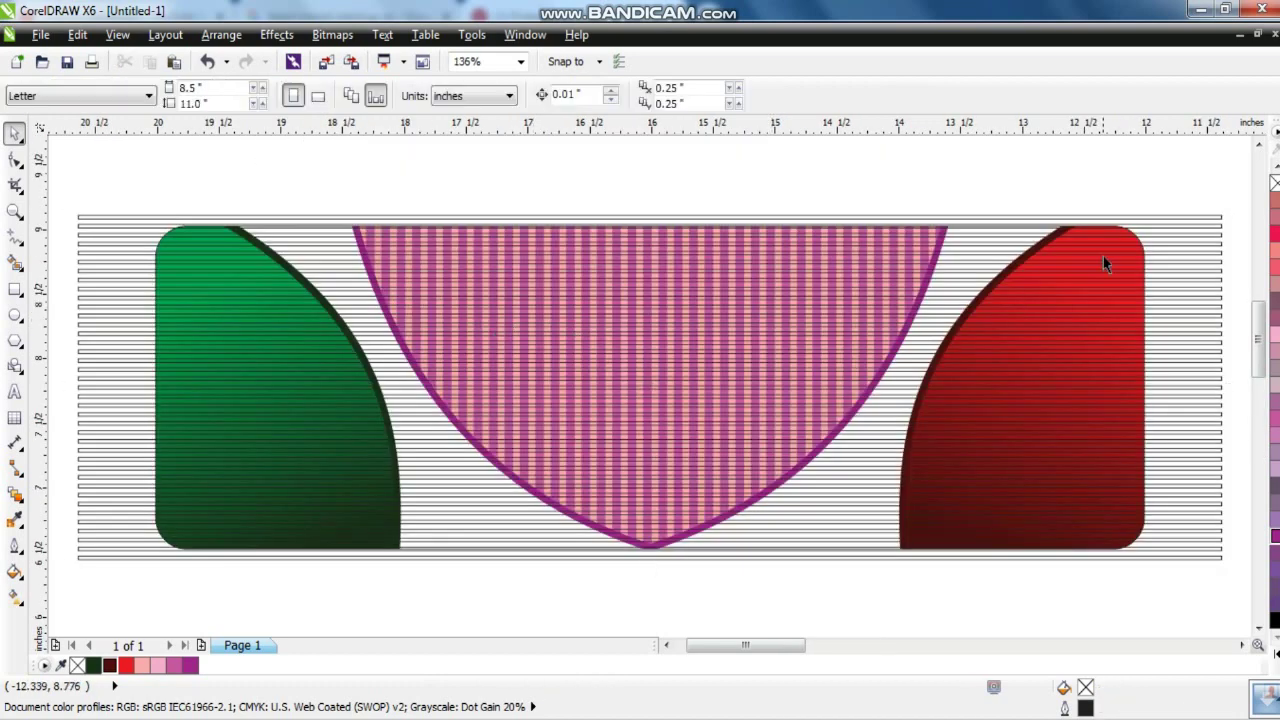
# Fill the horizontal stripes with dark grey C0 M0 Y0 K80 and send them behind the label.
pyautogui.click(1138, 228)
pyautogui.click(1273, 655)
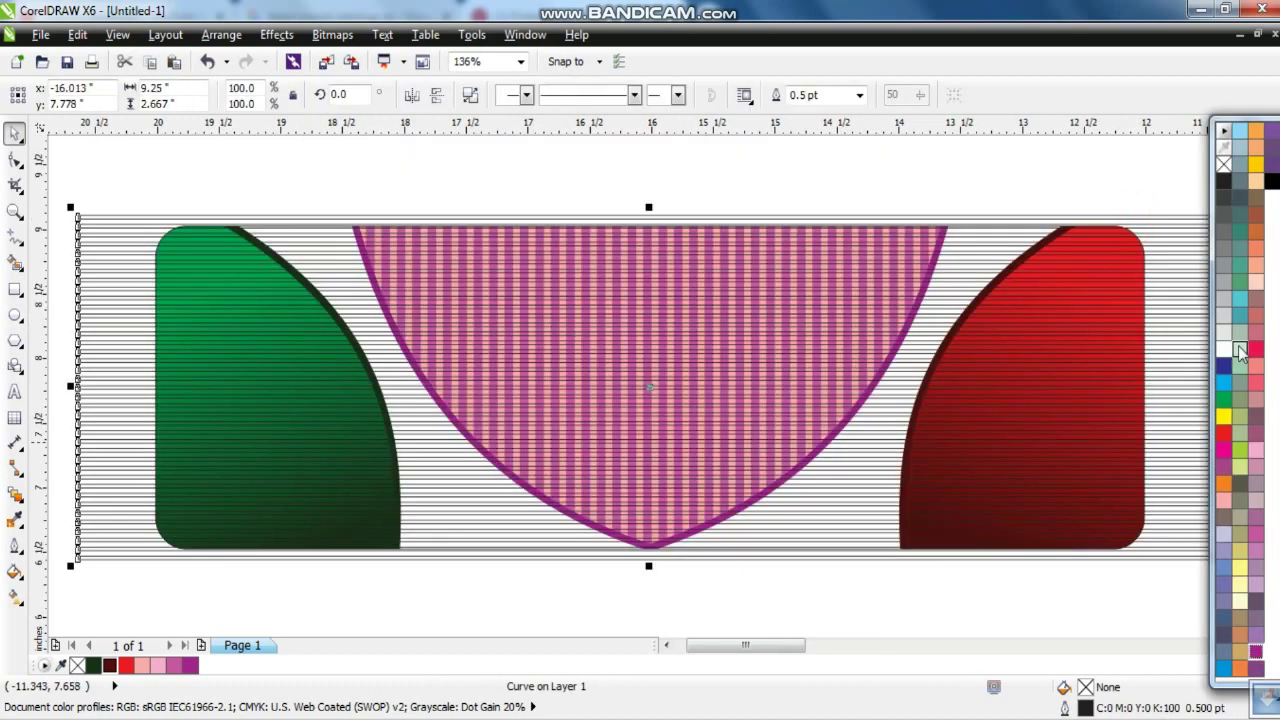
pyautogui.click(1223, 215)
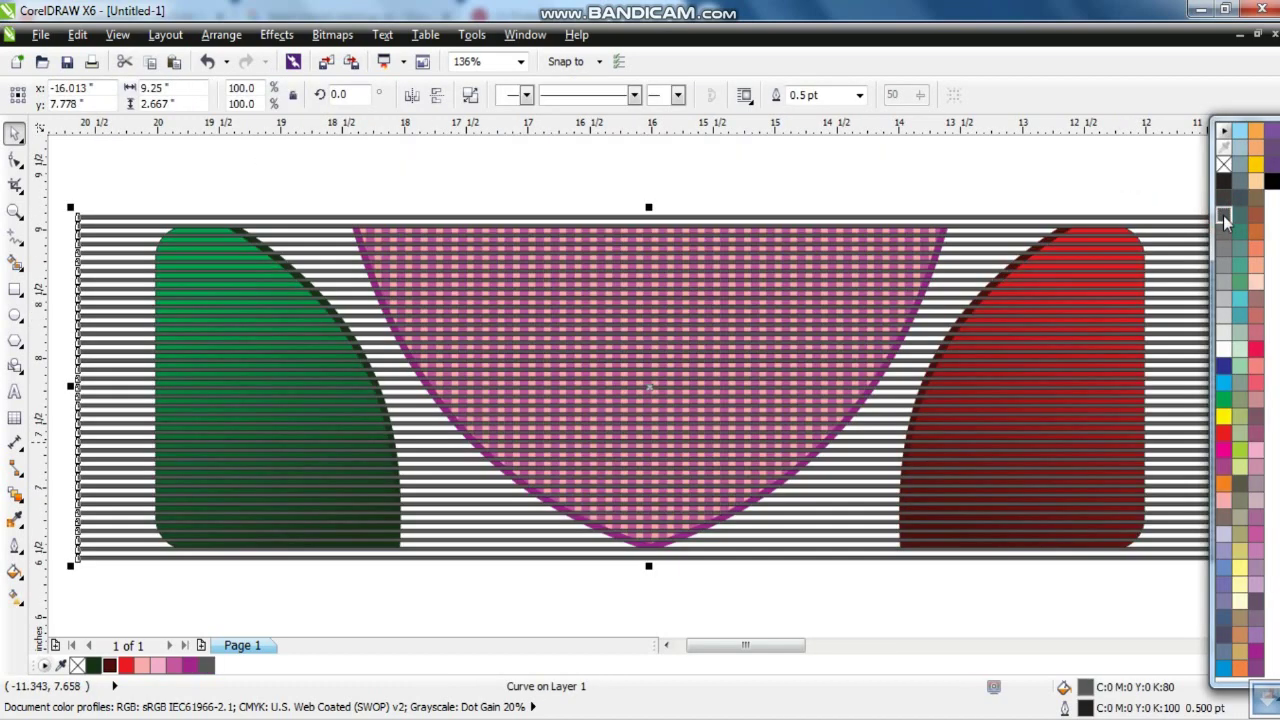
pyautogui.press('Escape')
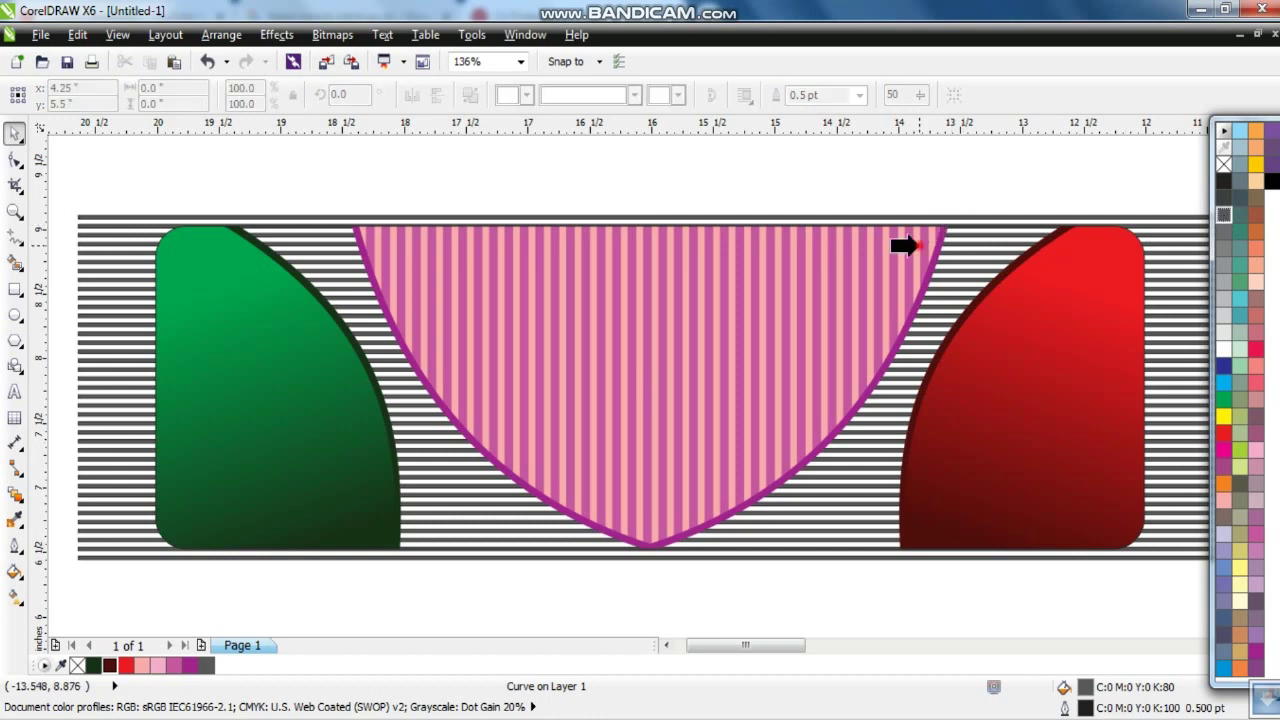
# PowerClip the grey stripes inside the rounded rectangle and remove their outline.
pyautogui.click(904, 245)
pyautogui.click(772, 304)
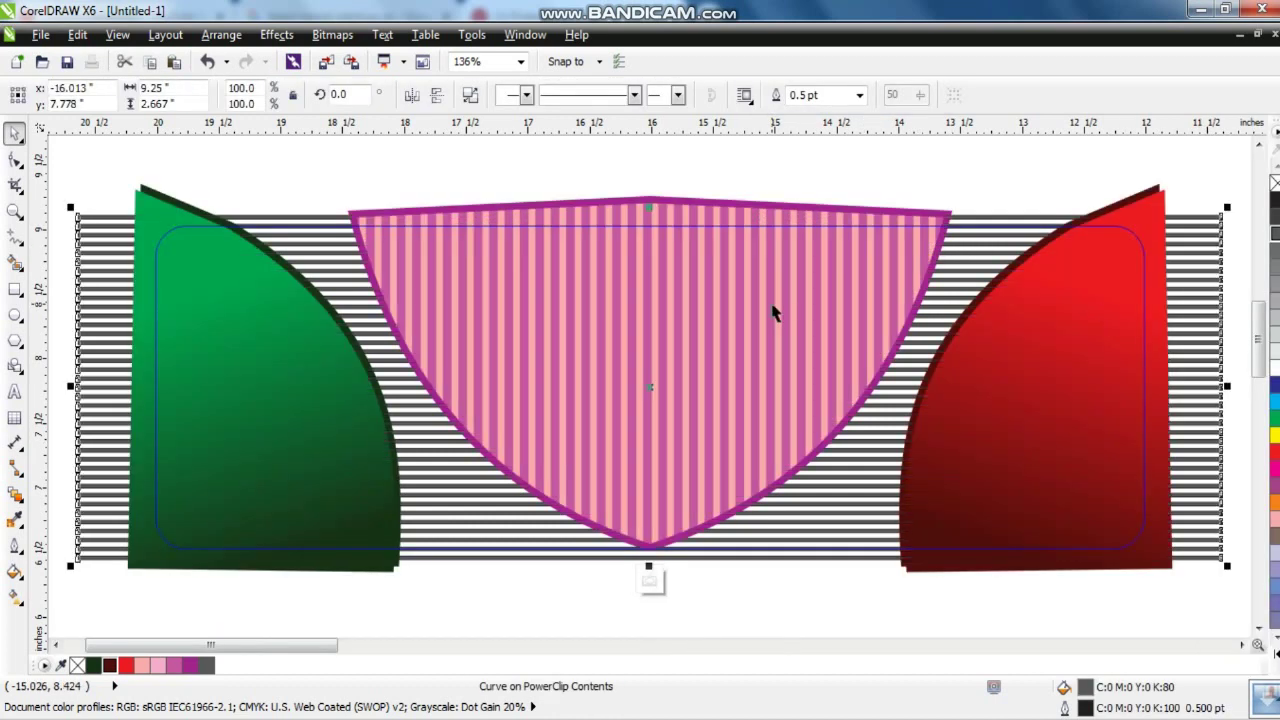
pyautogui.rightClick(1274, 183)
pyautogui.click(877, 494)
pyautogui.keyDown('ctrl'); pyautogui.click(1241, 355); pyautogui.keyUp('ctrl')
# Fill the rounded rectangle with light grey C0 M0 Y0 K10 and open its PowerClip contents for editing.
pyautogui.click(1274, 362)
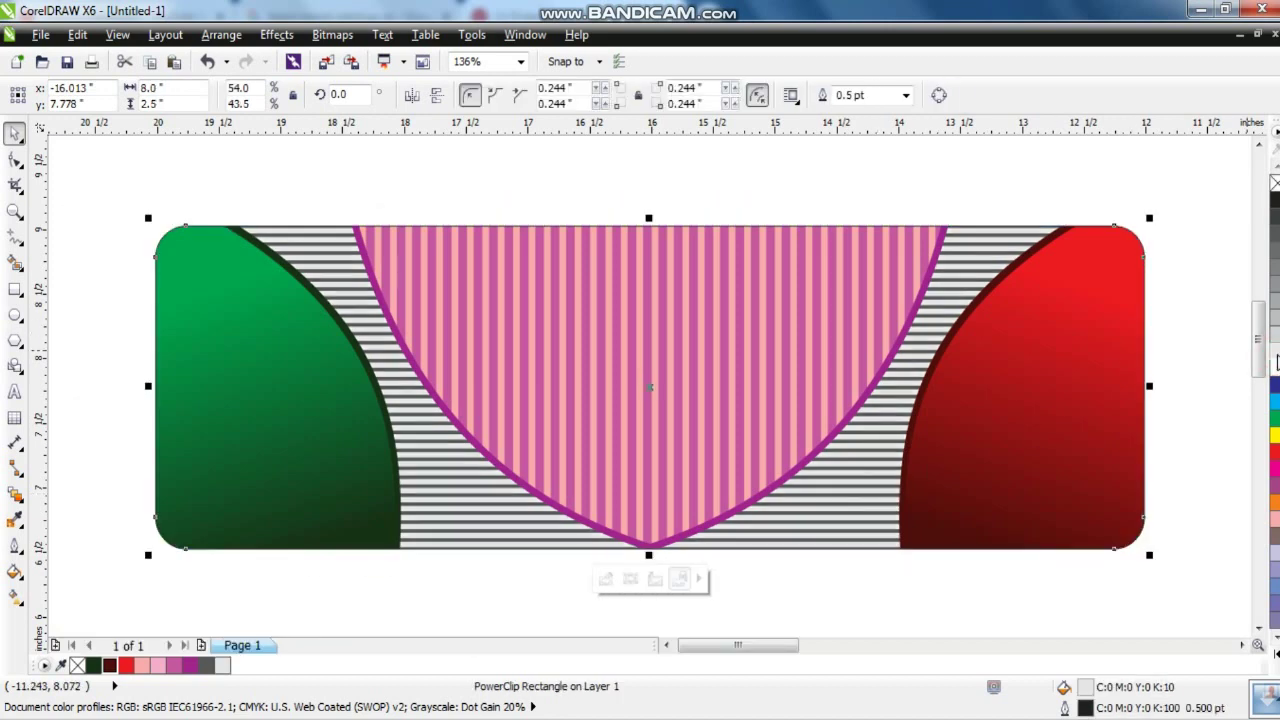
pyautogui.click(1275, 339)
pyautogui.click(1274, 352)
pyautogui.keyDown('ctrl'); pyautogui.click(982, 251); pyautogui.keyUp('ctrl')
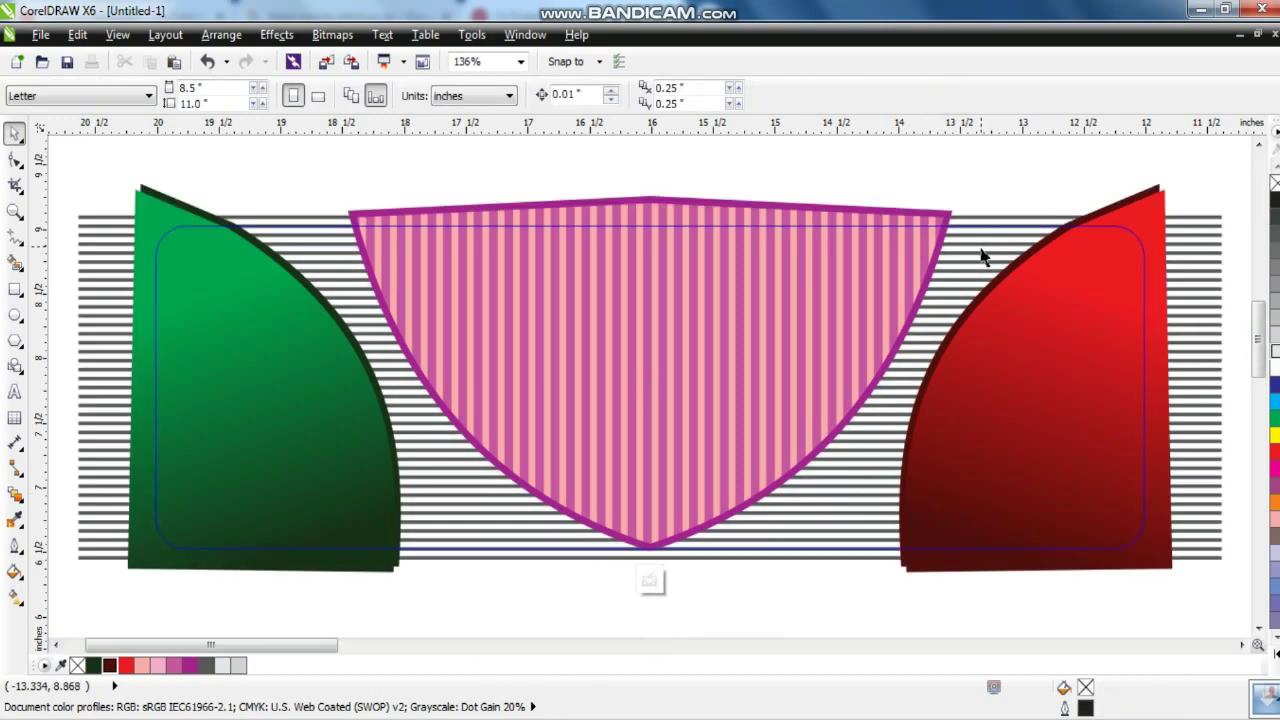
# Recolour the horizontal background stripes inside the PowerClip to a lighter grey and finish editing its contents.
pyautogui.click(984, 255)
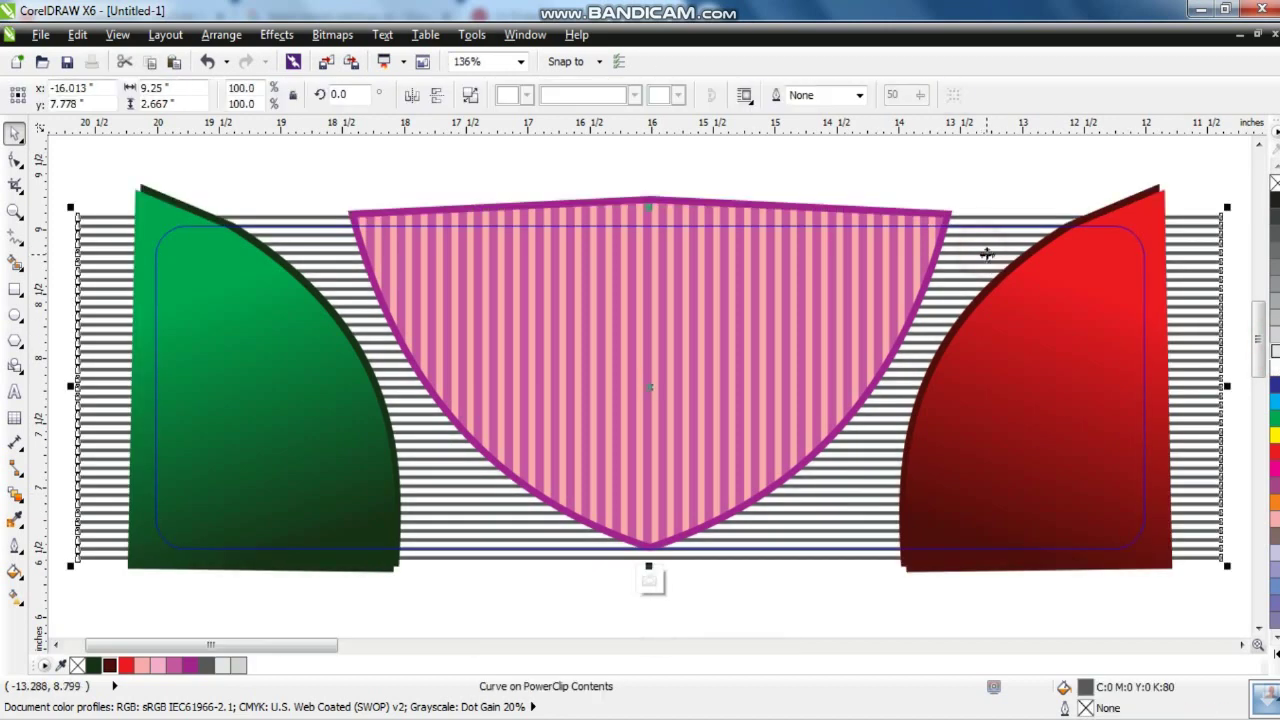
pyautogui.click(1271, 314)
pyautogui.keyDown('ctrl'); pyautogui.click(1240, 312); pyautogui.keyUp('ctrl')
pyautogui.click(795, 182)
pyautogui.click(960, 290)
pyautogui.scroll(1, 960, 290)
pyautogui.press('Escape')
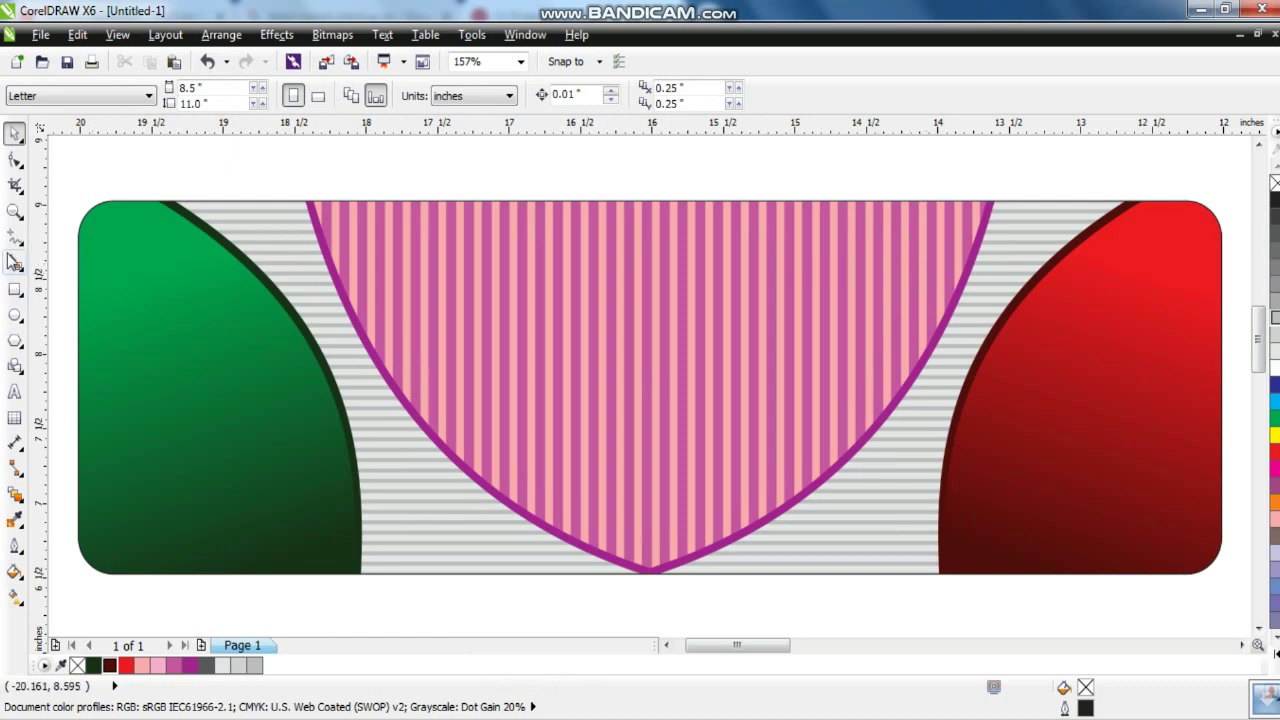
# Draw a line about 1.44 inches leftward from the label's top centre and diagonally below the pink panel's tip, with a 3 pt outline.
pyautogui.click(15, 290)
pyautogui.click(15, 237)
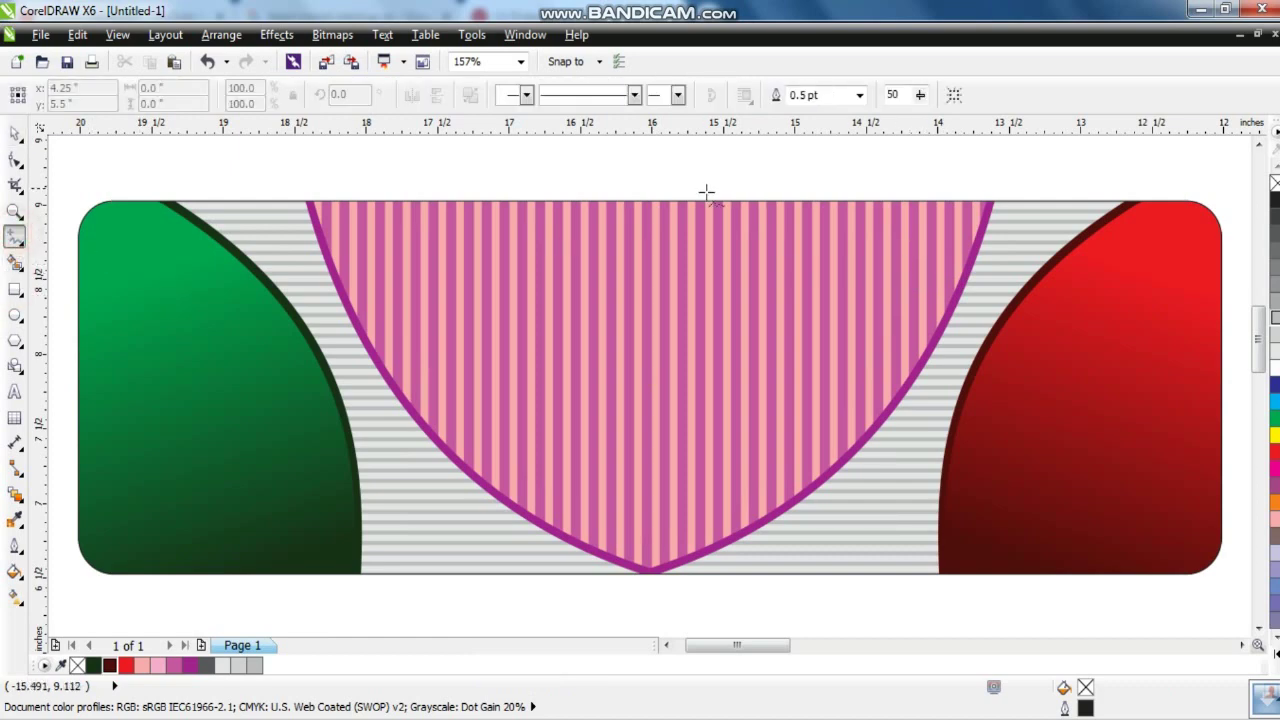
pyautogui.click(644, 200)
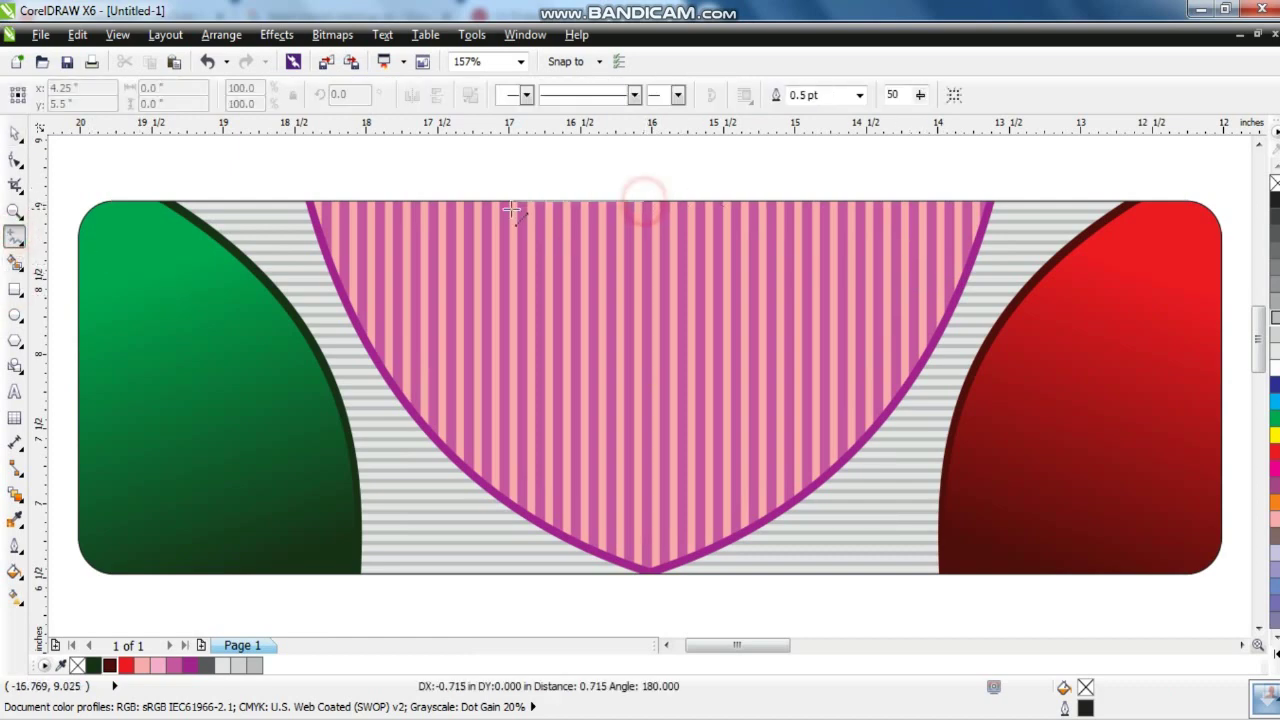
pyautogui.click(430, 201)
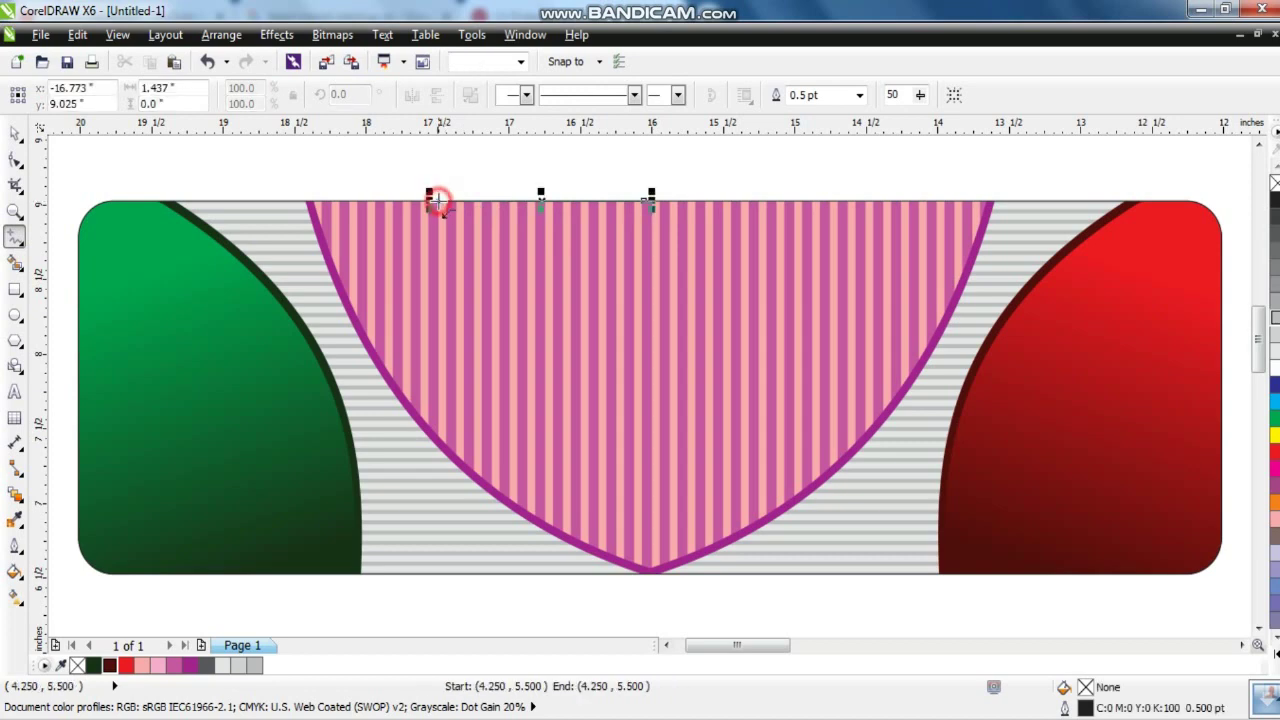
pyautogui.click(647, 600)
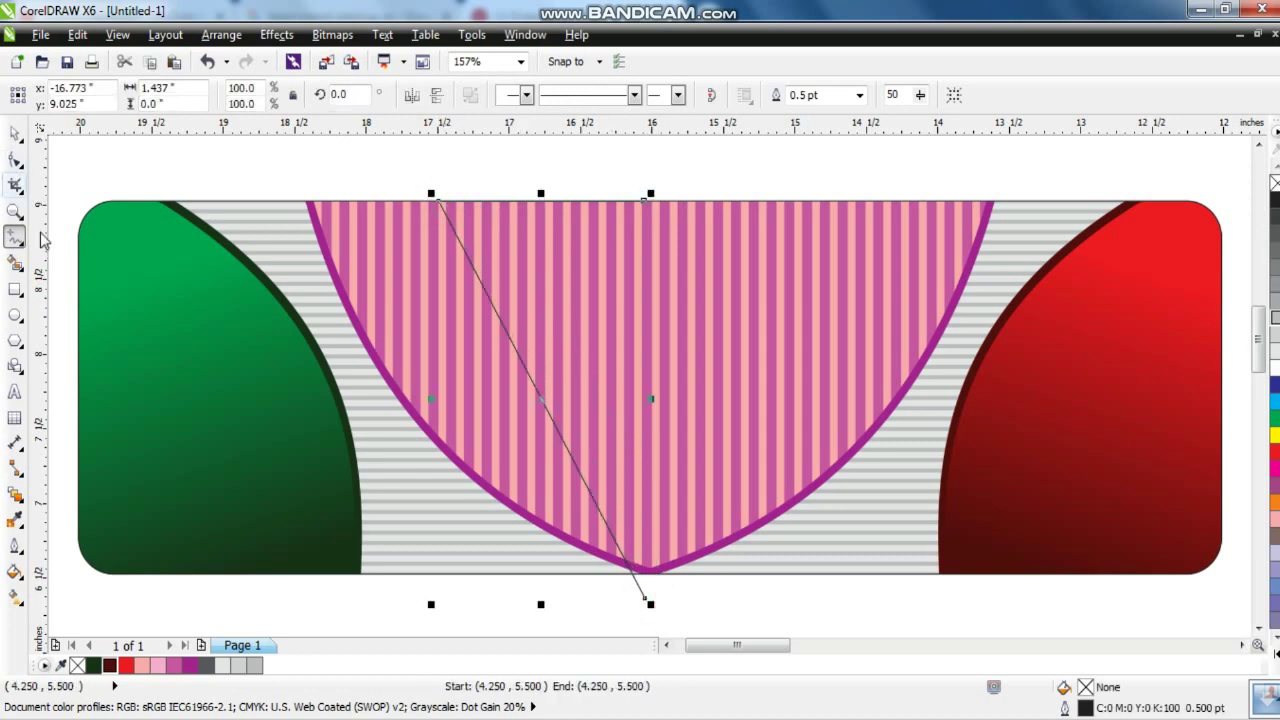
pyautogui.click(15, 548)
pyautogui.click(60, 449)
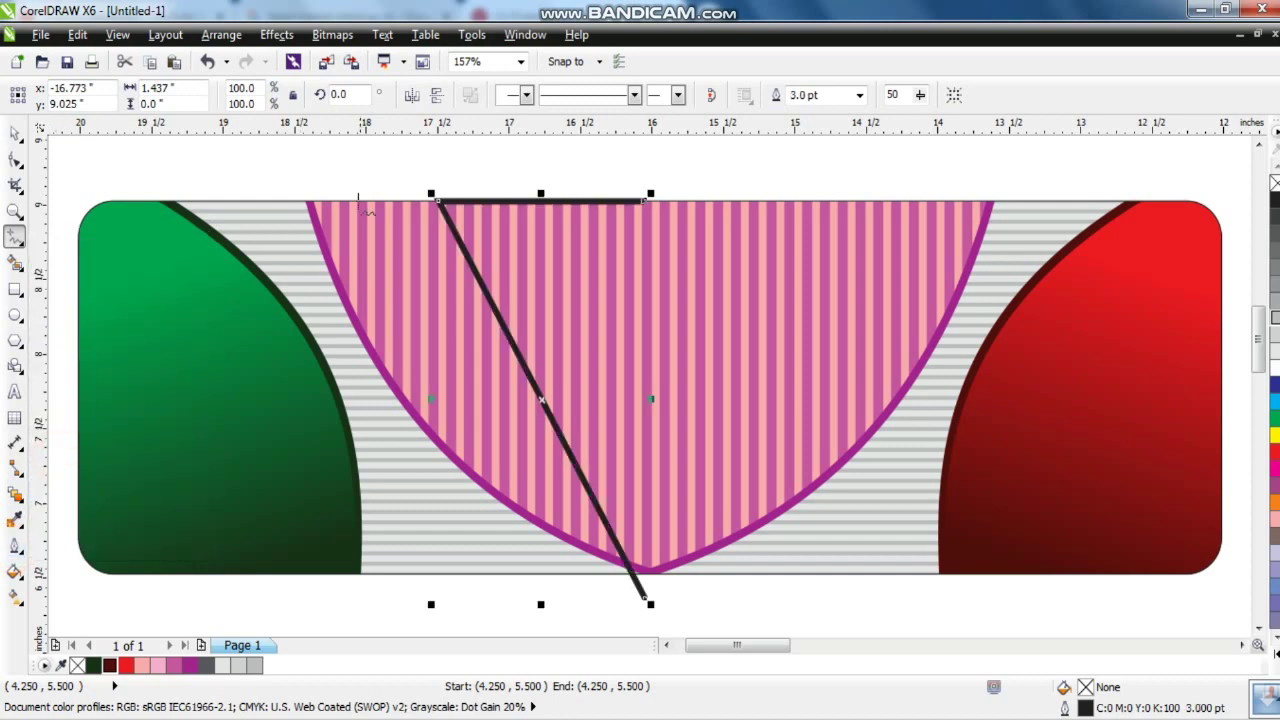
# Convert the line's segments to curves and reshape them into a half shield with an arched top and bowed side.
pyautogui.click(15, 160)
pyautogui.moveTo(350, 165); pyautogui.dragTo(737, 608)
pyautogui.click(267, 96)
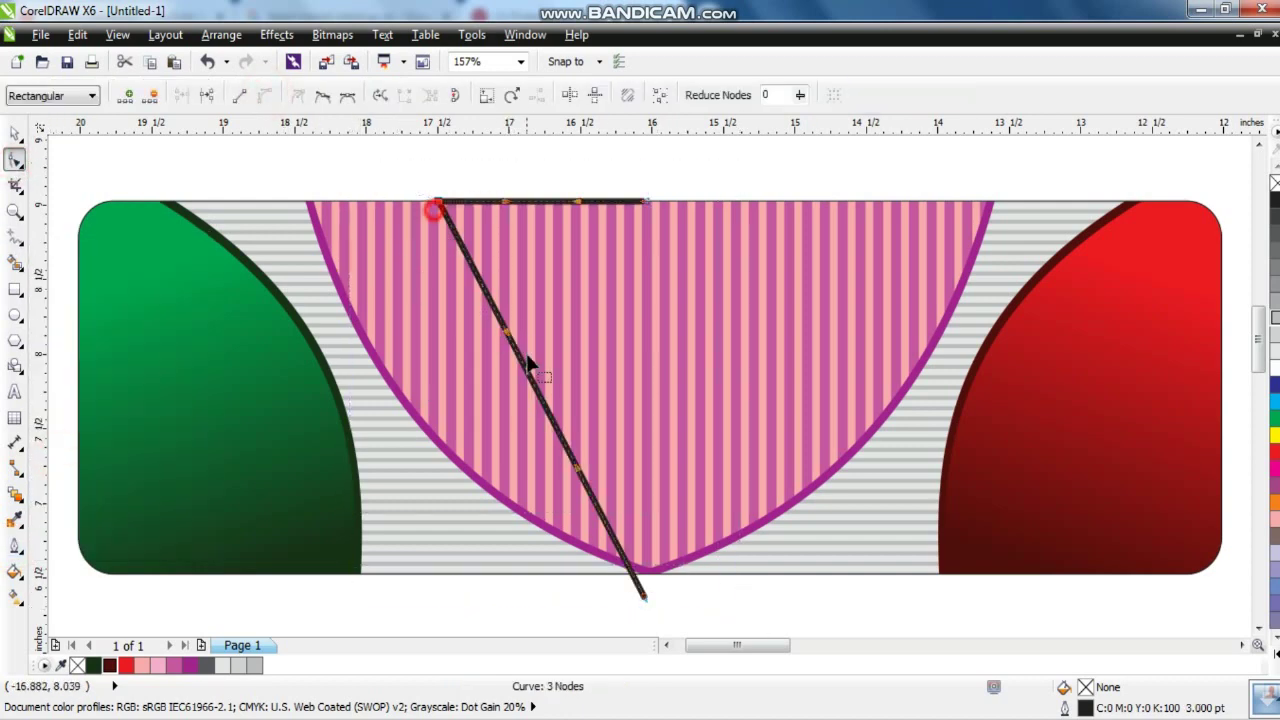
pyautogui.moveTo(528, 371); pyautogui.dragTo(472, 432)
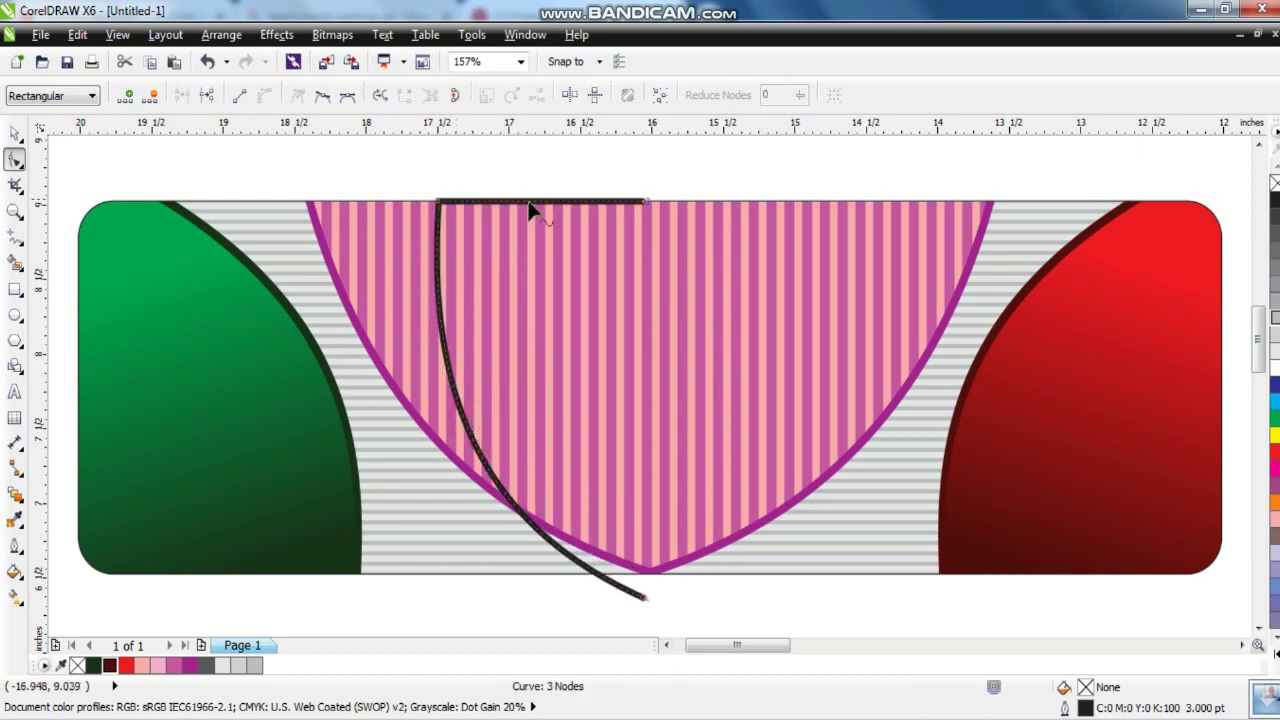
pyautogui.moveTo(649, 202); pyautogui.dragTo(646, 188)
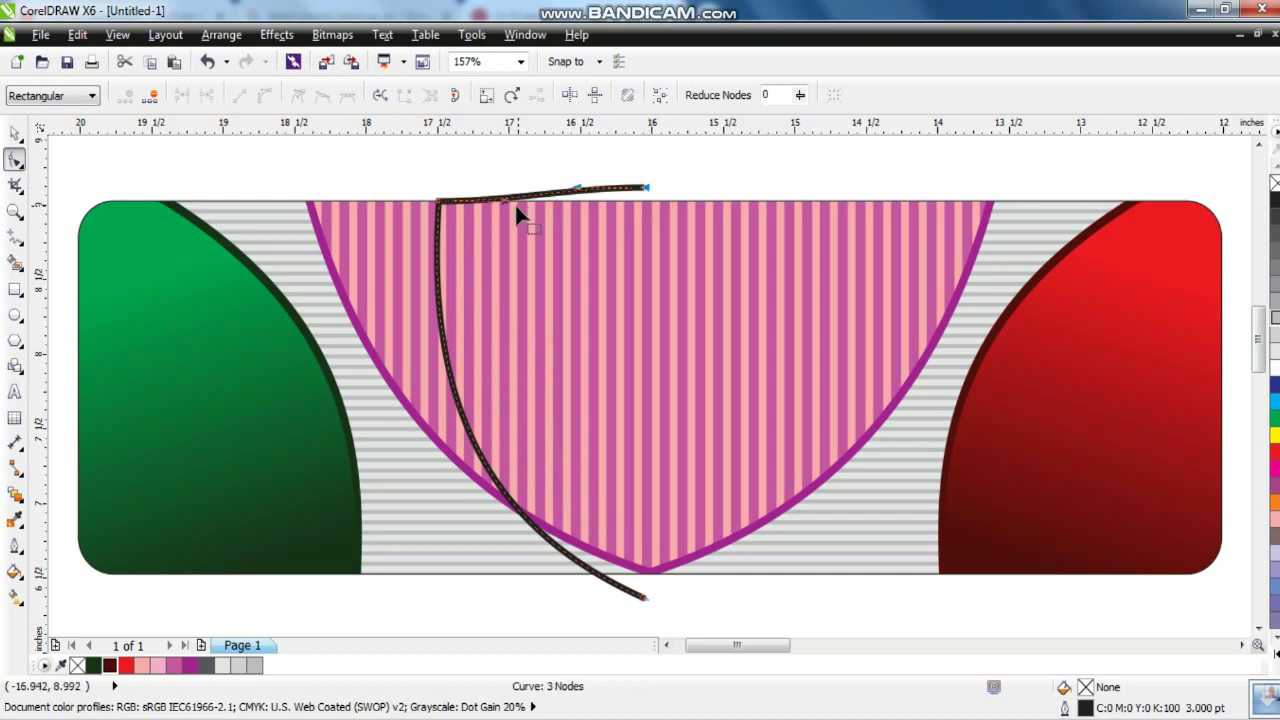
pyautogui.moveTo(508, 212); pyautogui.dragTo(486, 180)
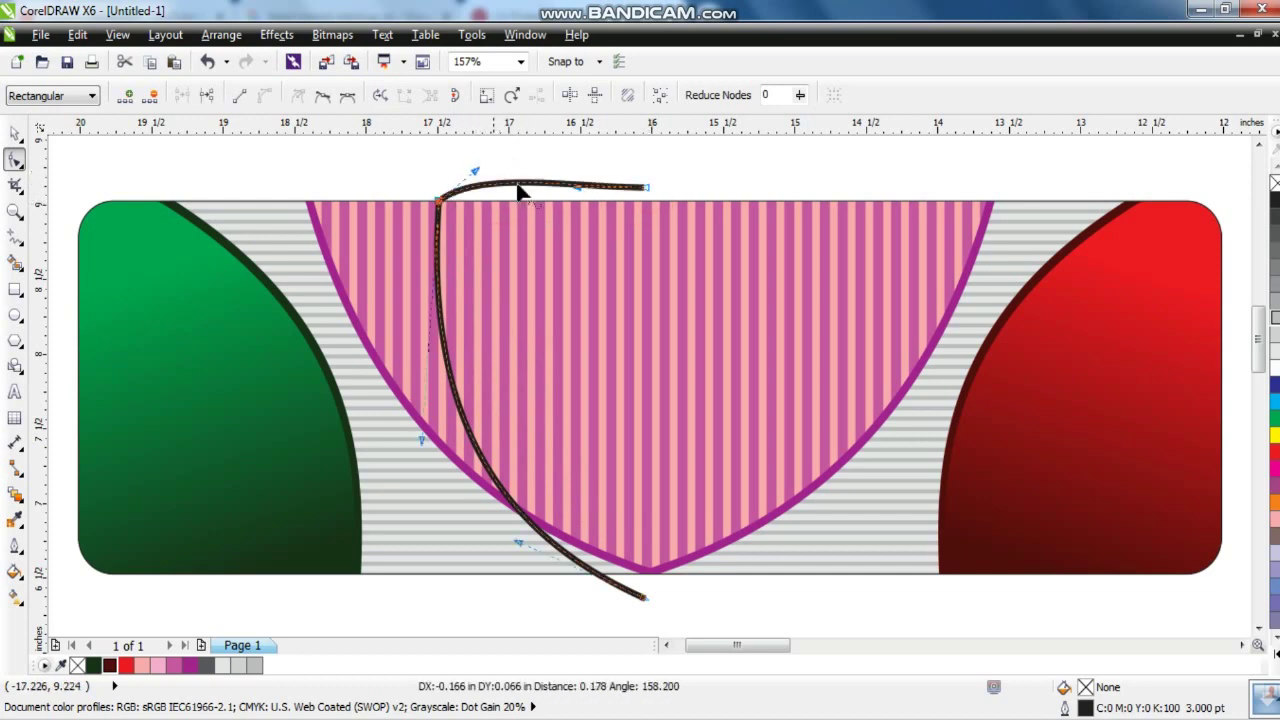
pyautogui.moveTo(580, 190); pyautogui.dragTo(585, 178)
pyautogui.moveTo(474, 173); pyautogui.dragTo(438, 223)
pyautogui.click(461, 189)
pyautogui.click(646, 188)
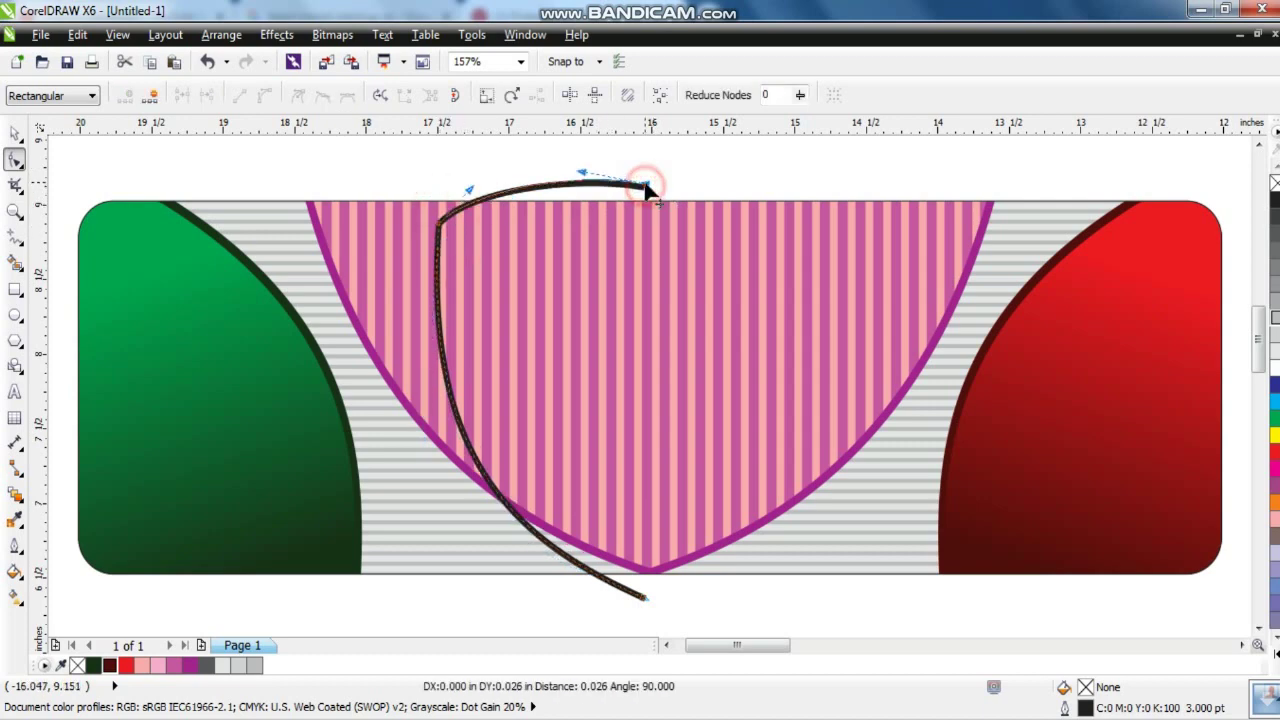
# Mirror a copy of the half shield to its other side and combine both halves into one curve about 2.91 inches wide.
pyautogui.click(15, 133)
pyautogui.moveTo(429, 388); pyautogui.dragTo(677, 390)
pyautogui.rightClick(677, 390)
pyautogui.keyDown('shift'); pyautogui.click(611, 180); pyautogui.keyUp('shift')
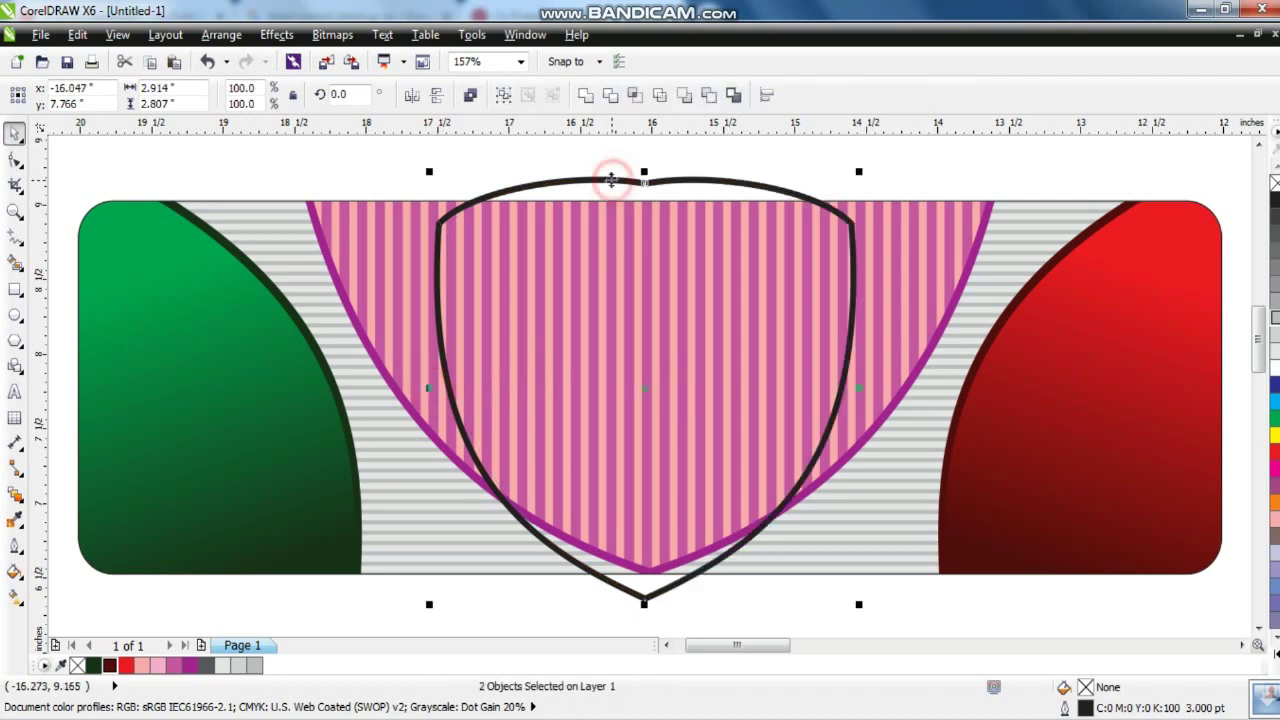
pyautogui.click(470, 94)
# Join the overlapping end nodes at the shield's top centre and bottom tip into a closed curve.
pyautogui.click(15, 160)
pyautogui.moveTo(634, 163); pyautogui.dragTo(660, 206)
pyautogui.click(183, 94)
pyautogui.moveTo(620, 527); pyautogui.dragTo(656, 608)
pyautogui.click(171, 95)
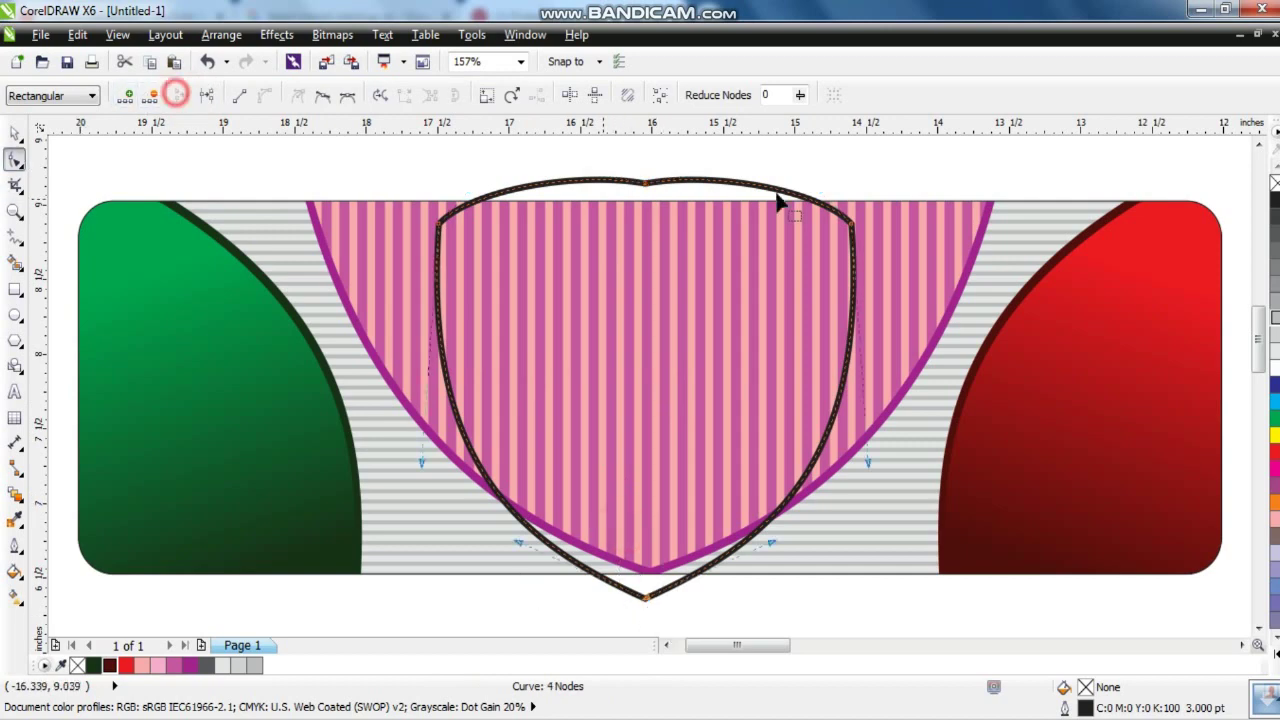
# Delete the shield's top centre node and raise the top edge into one smooth arch.
pyautogui.moveTo(634, 160); pyautogui.dragTo(668, 218)
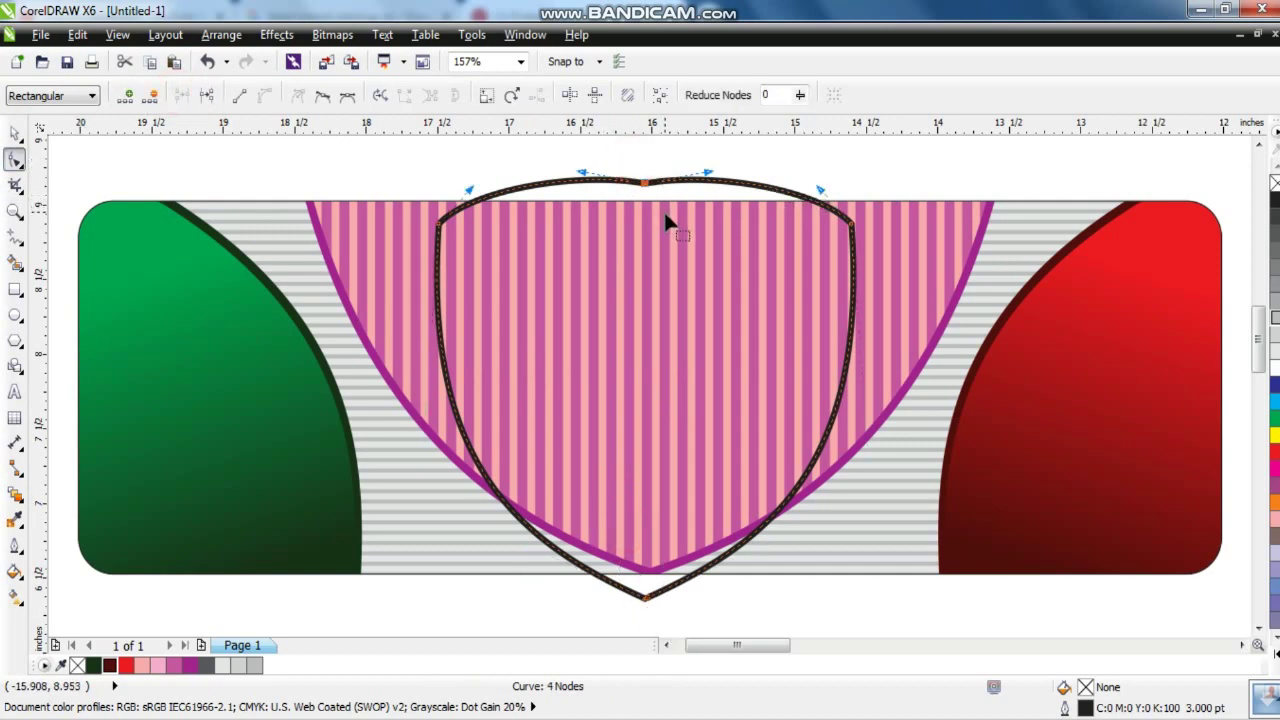
pyautogui.press('Delete')
pyautogui.moveTo(636, 185); pyautogui.dragTo(640, 173)
# Align the shield's vertical centre with the rounded label.
pyautogui.click(14, 137)
pyautogui.keyDown('shift'); pyautogui.click(902, 455); pyautogui.keyUp('shift')
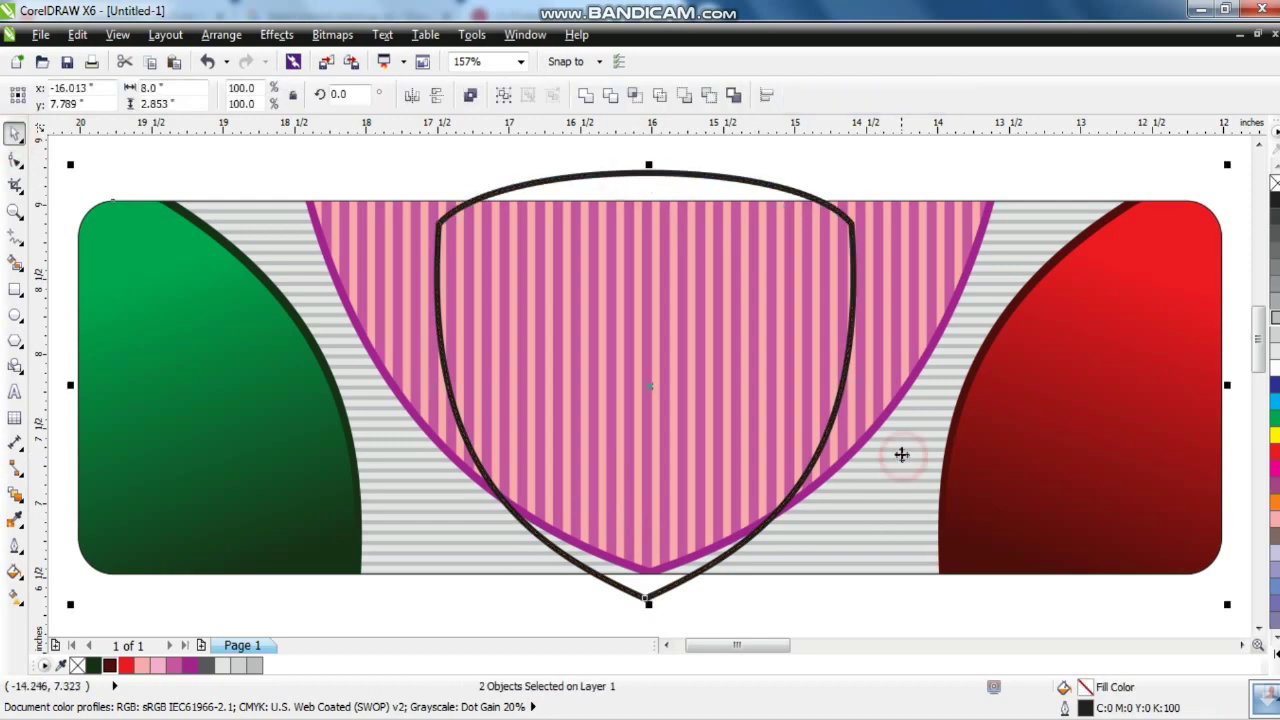
pyautogui.press('e')
pyautogui.press('Escape')
# Fill the shield with black C0 M0 Y0 K100 and give it a white hairline outline.
pyautogui.click(843, 226)
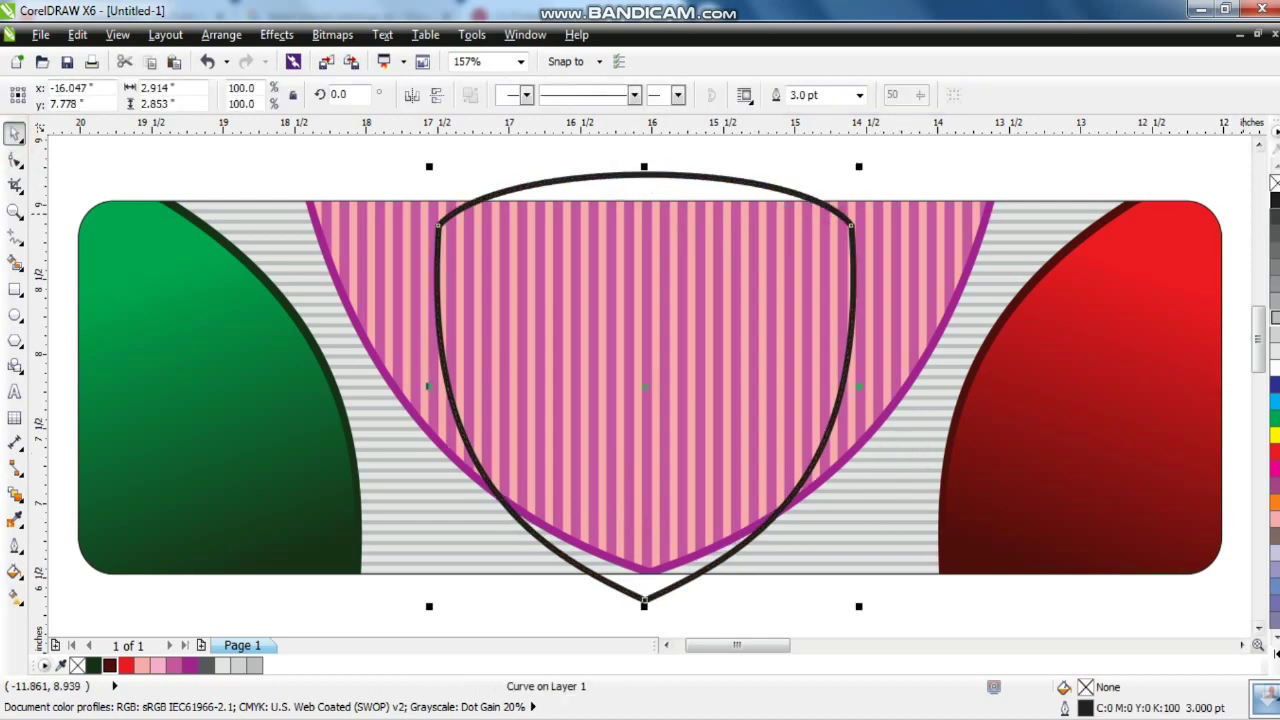
pyautogui.click(1274, 198)
pyautogui.rightClick(1275, 183)
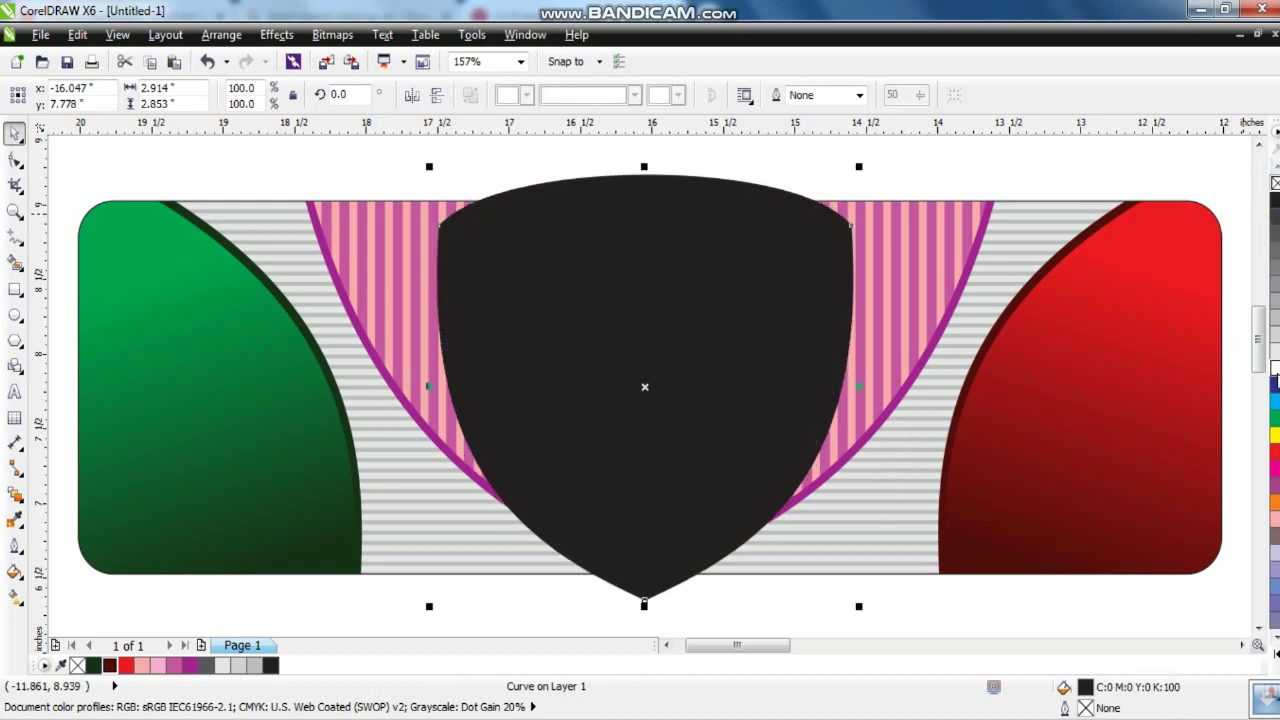
pyautogui.rightClick(1274, 367)
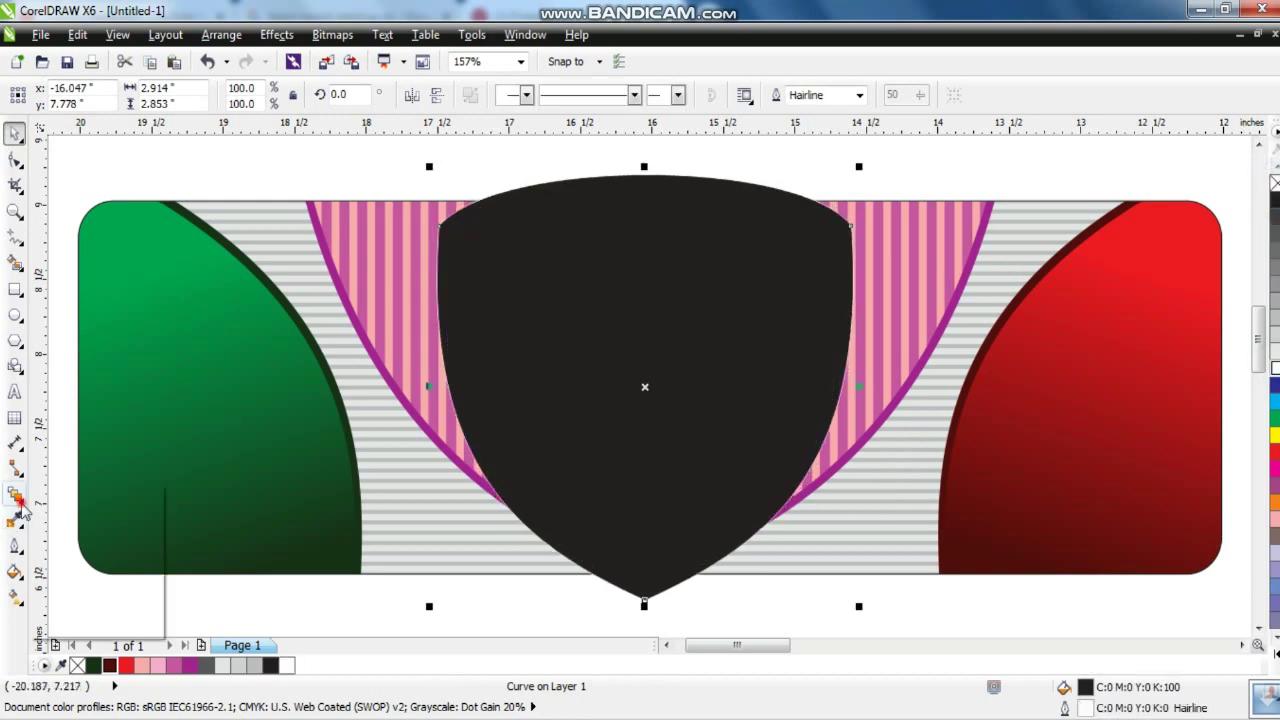
# Add a one-step inside contour to the shield with an offset of about 0.106 inch.
pyautogui.click(20, 508)
pyautogui.click(55, 514)
pyautogui.moveTo(645, 180); pyautogui.dragTo(644, 191)
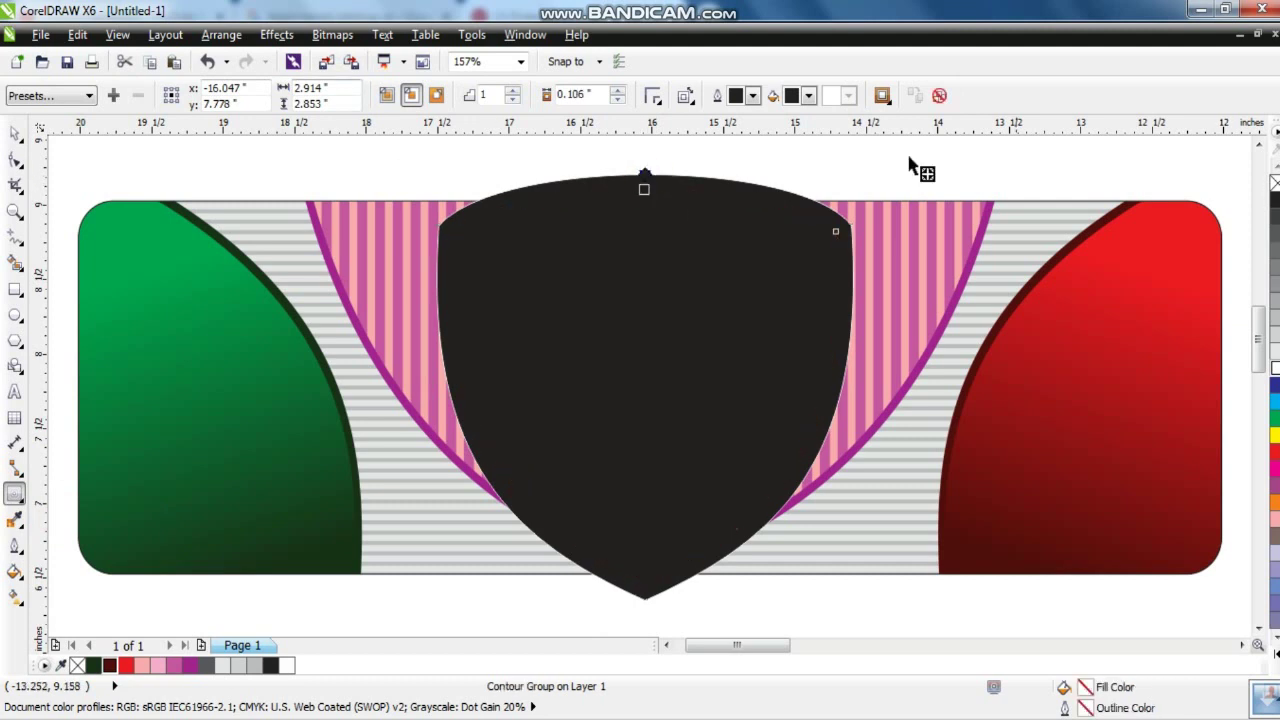
# Break the contour group apart and give the inner shield a white hairline outline.
pyautogui.click(221, 34)
pyautogui.click(238, 253)
pyautogui.click(323, 146)
pyautogui.click(634, 263)
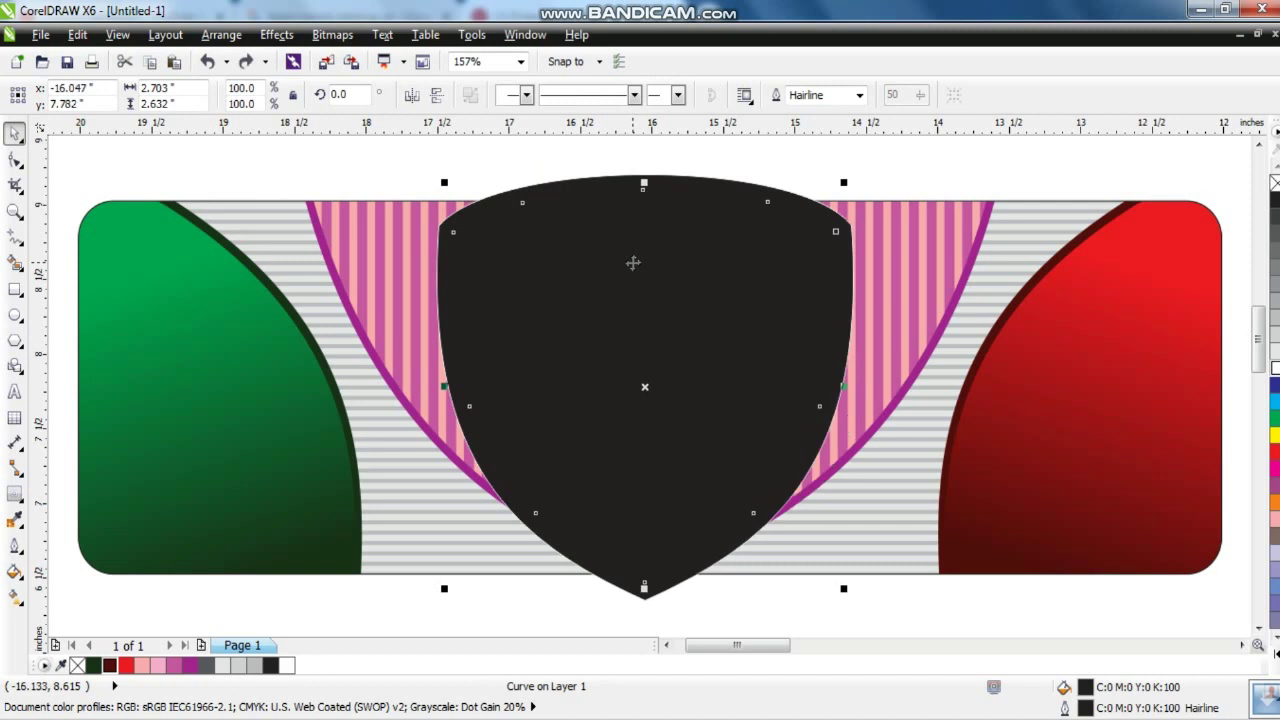
pyautogui.rightClick(1275, 368)
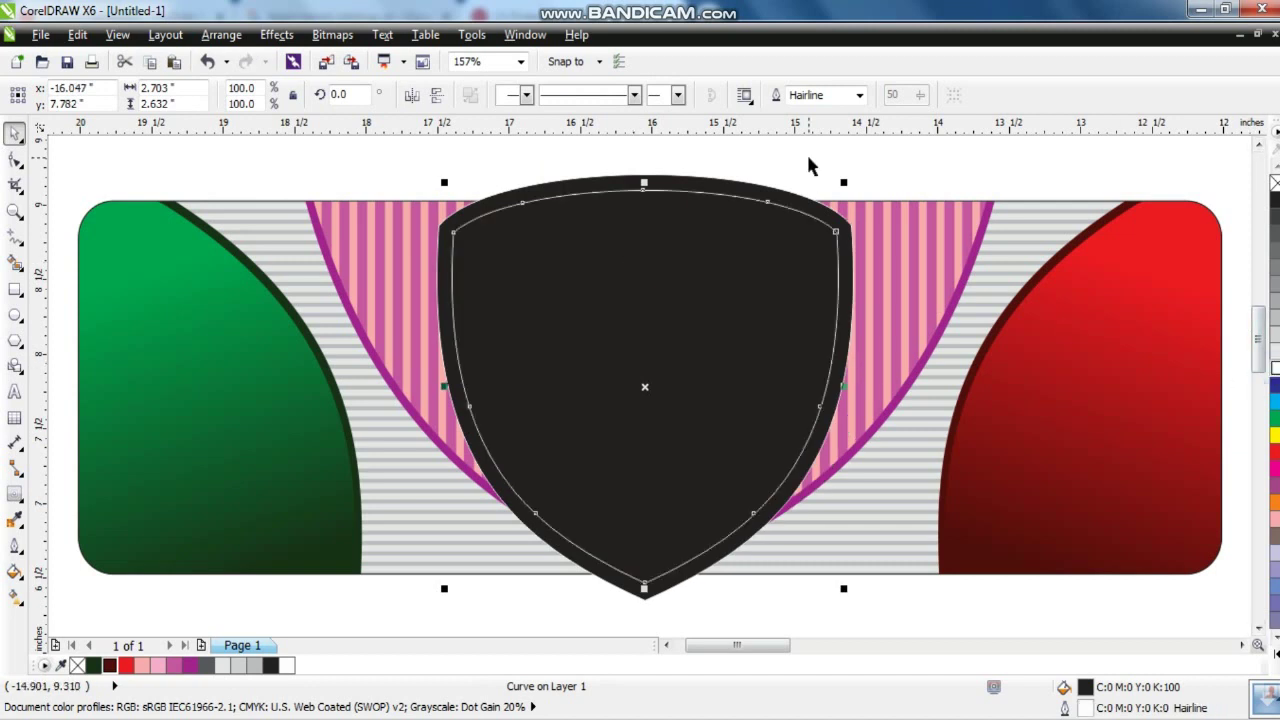
pyautogui.click(809, 160)
# Move the tomato photo below the label and scale it down to about 3.77 inches wide.
pyautogui.scroll(-2, 1031, 349)
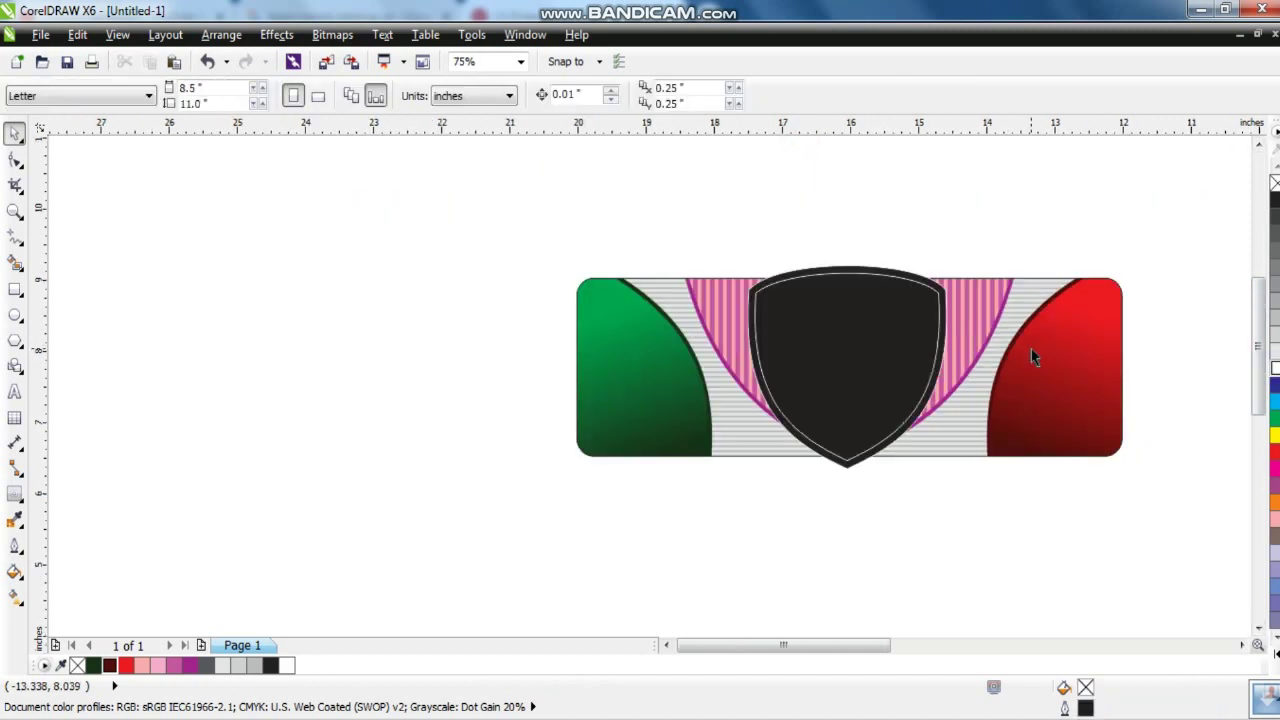
pyautogui.press('F5')
pyautogui.scroll(-2, 923, 411)
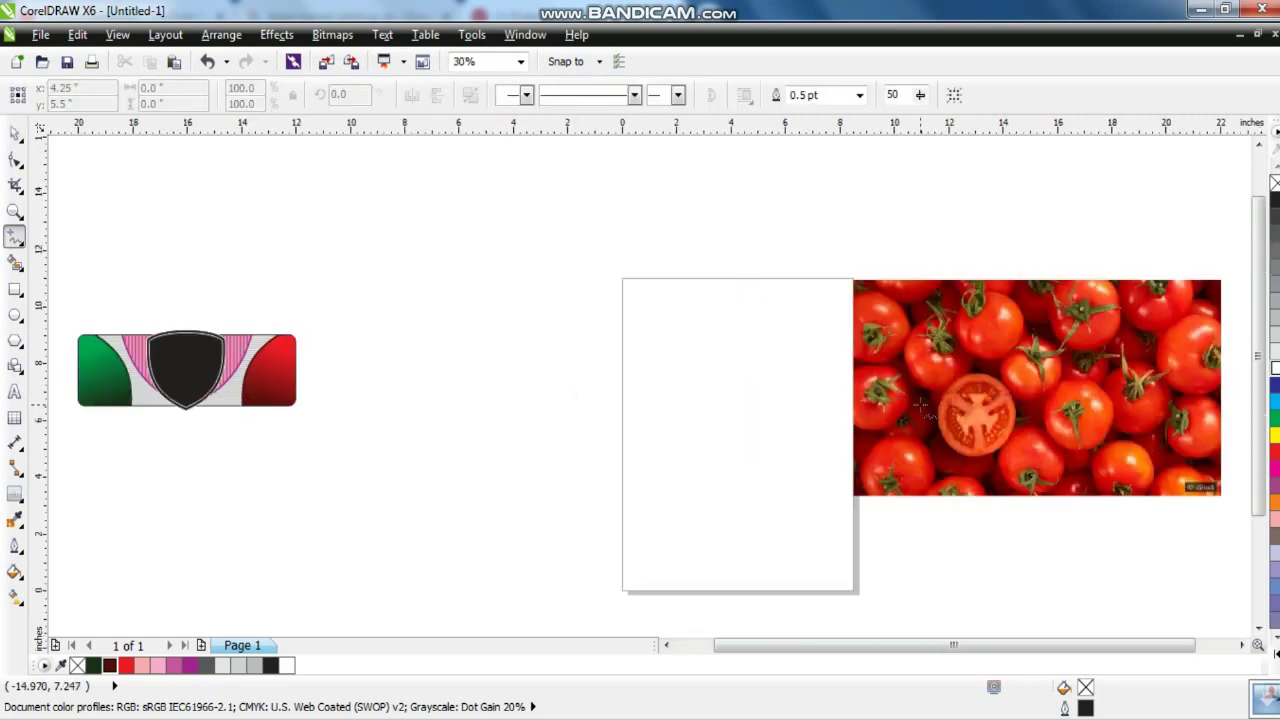
pyautogui.click(14, 135)
pyautogui.moveTo(1039, 375); pyautogui.dragTo(234, 523)
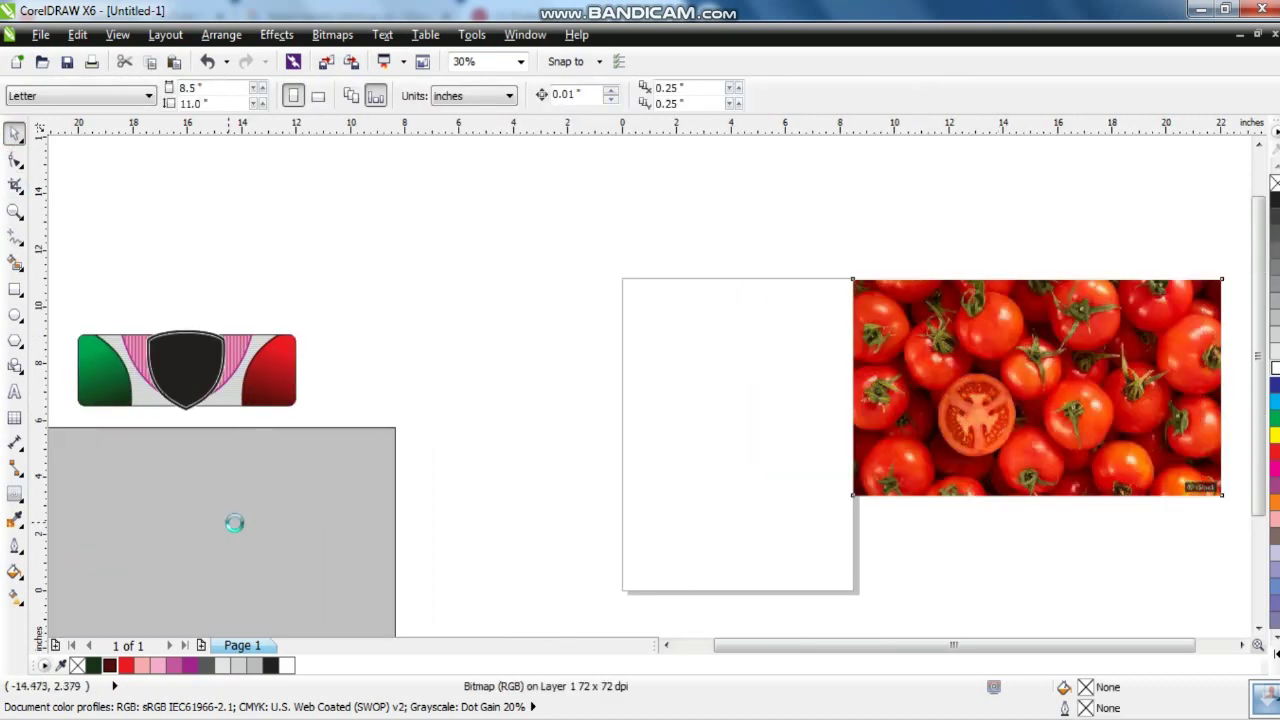
pyautogui.moveTo(395, 427); pyautogui.dragTo(189, 451)
# Move the tomato photo up behind the shield so its lower part shows beneath the label.
pyautogui.moveTo(355, 495); pyautogui.dragTo(66, 252)
pyautogui.hotkey('shift', 'F2')
pyautogui.press('Escape')
pyautogui.click(621, 482)
pyautogui.moveTo(735, 535); pyautogui.dragTo(725, 350)
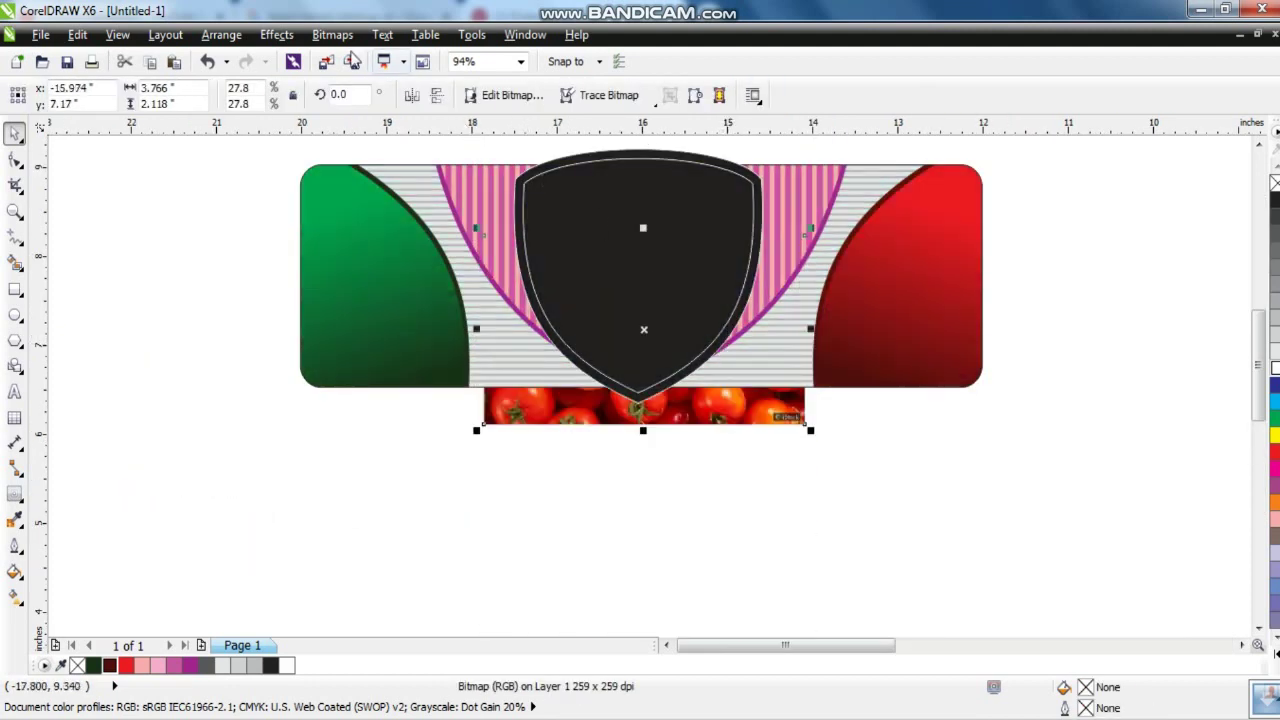
# PowerClip the tomato photo inside the inner shield.
pyautogui.click(276, 34)
pyautogui.moveTo(337, 314)
pyautogui.click(480, 314)
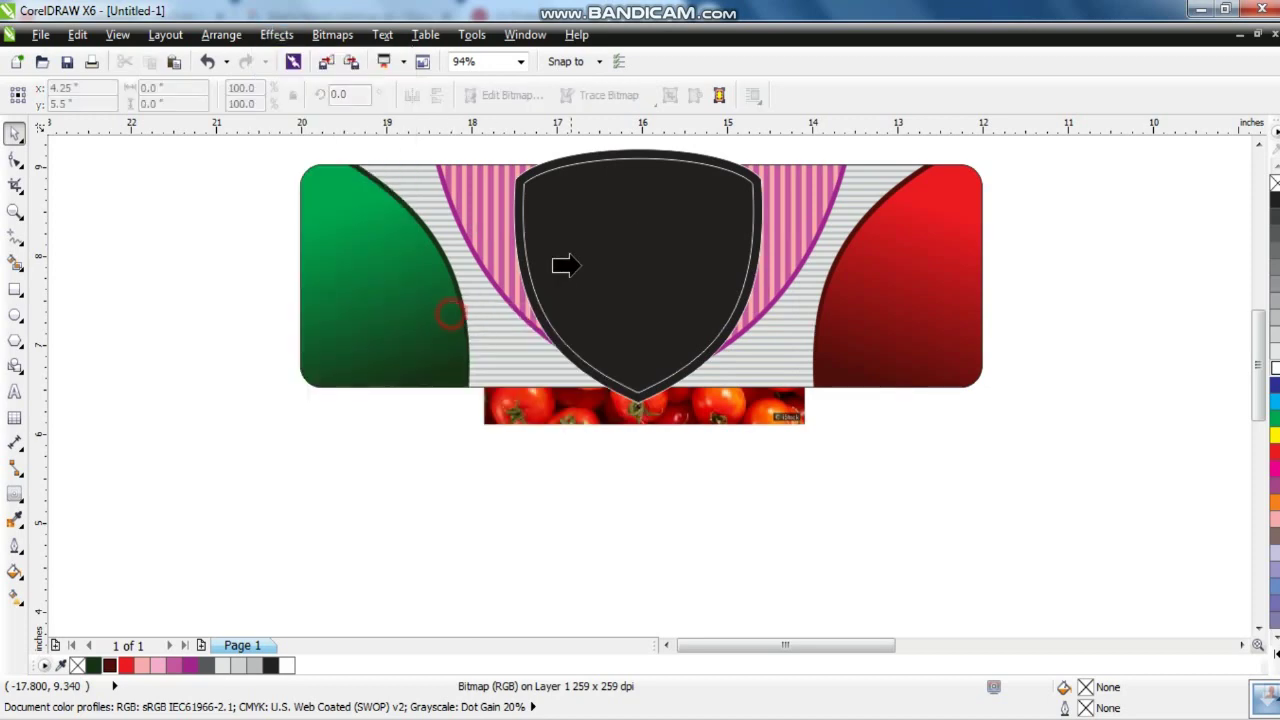
pyautogui.click(562, 265)
# Edit the inner shield's PowerClip contents, enlarging the tomato photo to about 7.17 inches wide and repositioning it to cover the shield.
pyautogui.rightClick(580, 265)
pyautogui.click(635, 87)
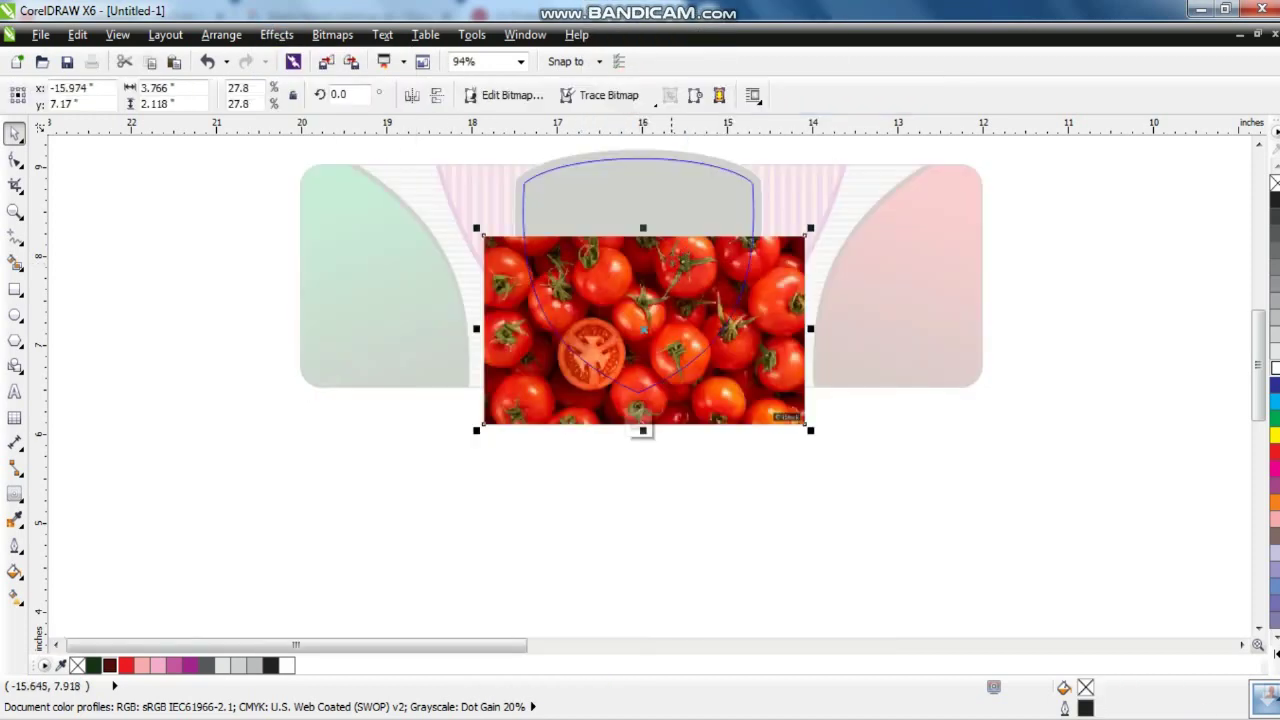
pyautogui.moveTo(811, 227); pyautogui.dragTo(952, 137)
pyautogui.moveTo(811, 372); pyautogui.dragTo(843, 310)
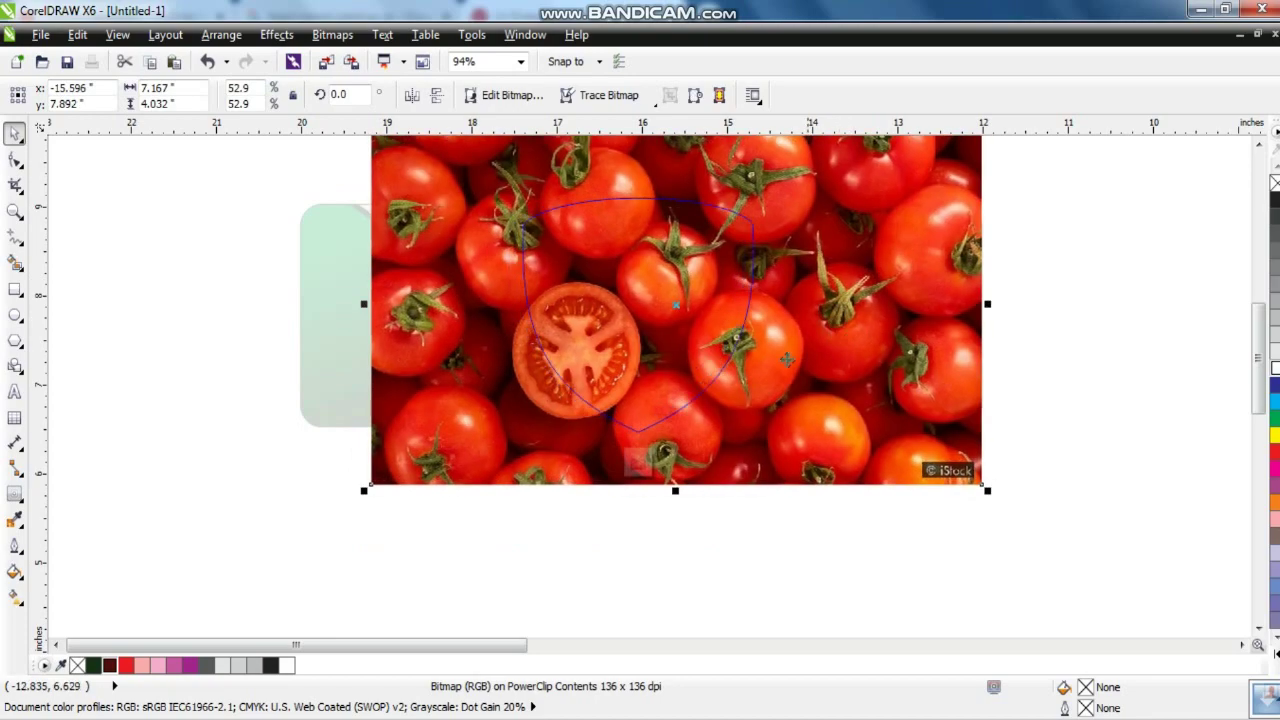
pyautogui.keyDown('ctrl'); pyautogui.click(789, 350); pyautogui.keyUp('ctrl')
pyautogui.click(990, 468)
# Remove the outlines of the photo-filled inner shield and the black outer shield.
pyautogui.click(717, 265)
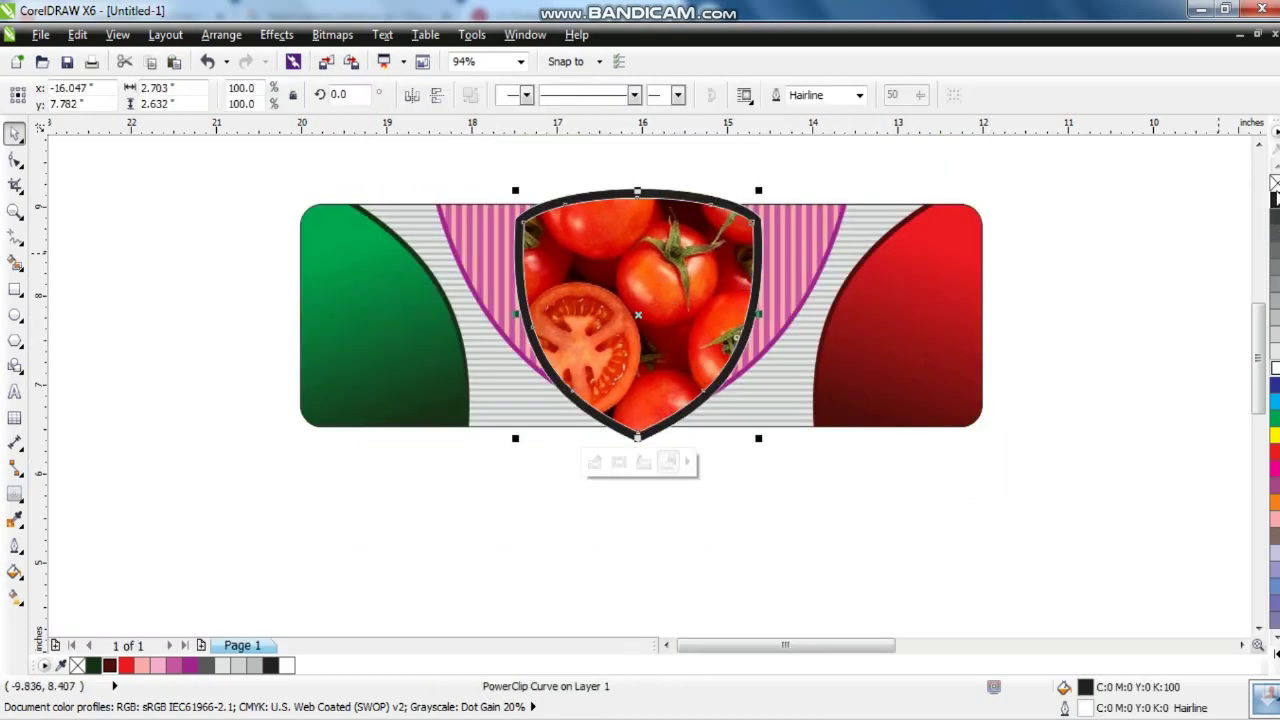
pyautogui.click(1103, 390)
pyautogui.click(762, 225)
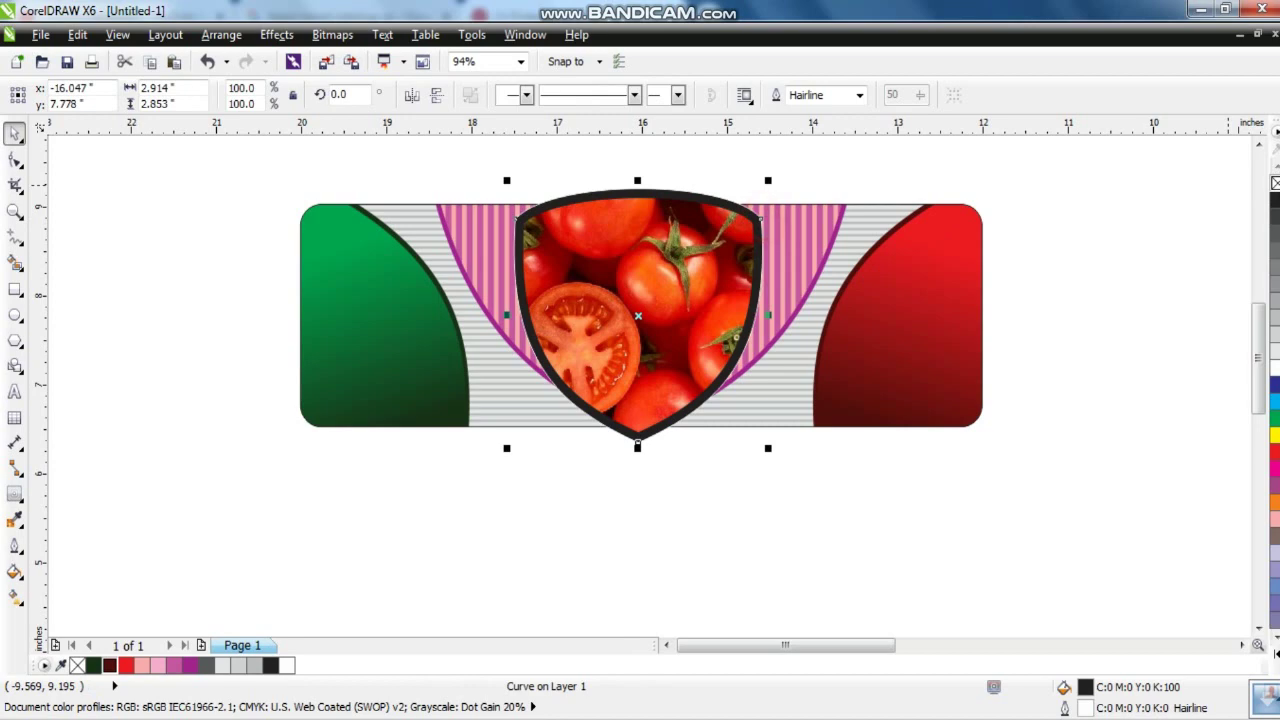
pyautogui.hotkey('shift', 'F2')
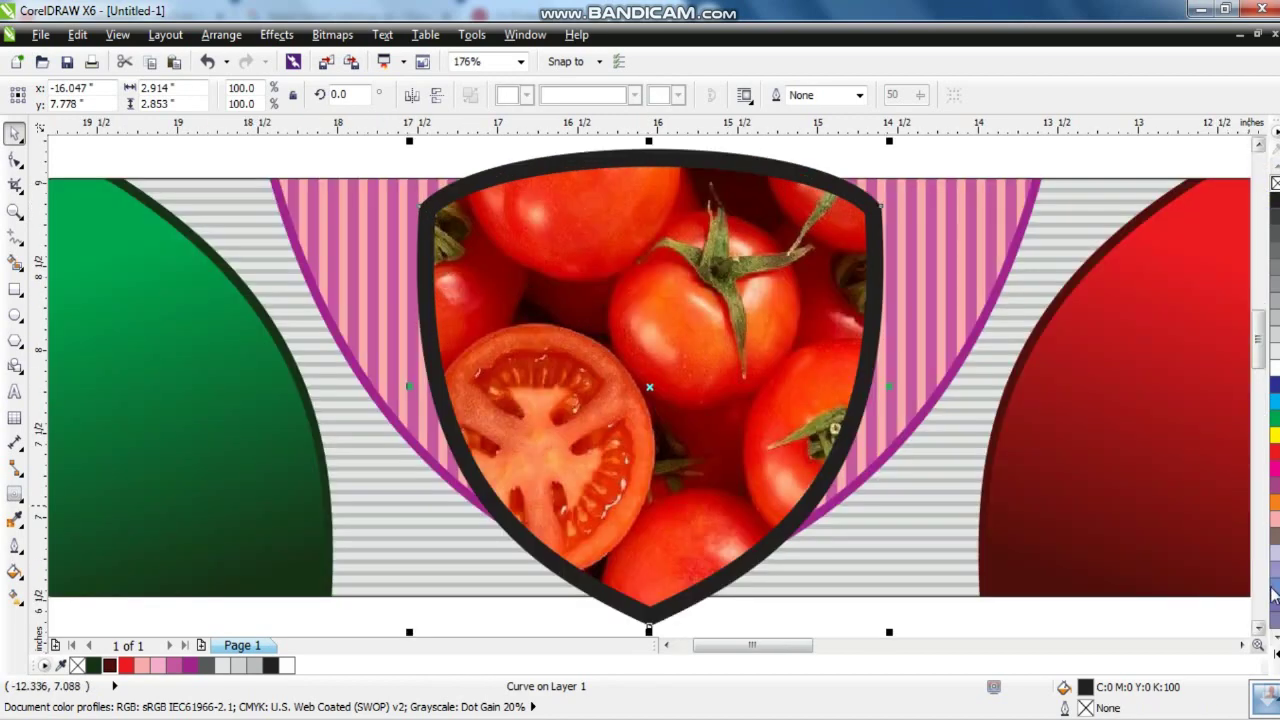
# Give the outer shield a linear black-to-white fountain fill running from its upper right side down at about 243 degrees.
pyautogui.click(1274, 650)
pyautogui.click(1270, 183)
pyautogui.press('g')
pyautogui.moveTo(865, 238); pyautogui.dragTo(737, 501)
# Add two black colour stops along the outer shield's gradient and set its end colour to black.
pyautogui.click(303, 667)
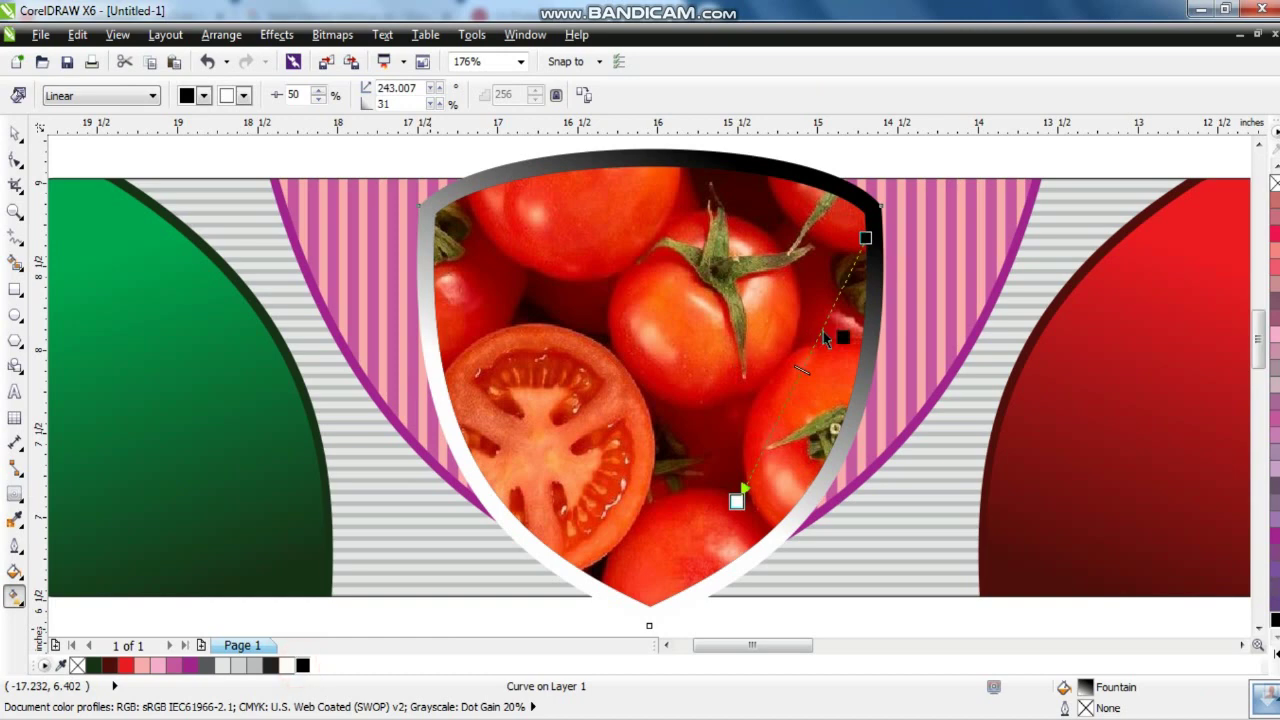
pyautogui.moveTo(822, 340); pyautogui.dragTo(821, 328)
pyautogui.moveTo(302, 670); pyautogui.dragTo(784, 405)
pyautogui.moveTo(302, 670); pyautogui.dragTo(737, 498)
# Add three grey colour stops between the outer shield's black ones and stretch the gradient down to the shield's tip at about 241 degrees.
pyautogui.click(1274, 604)
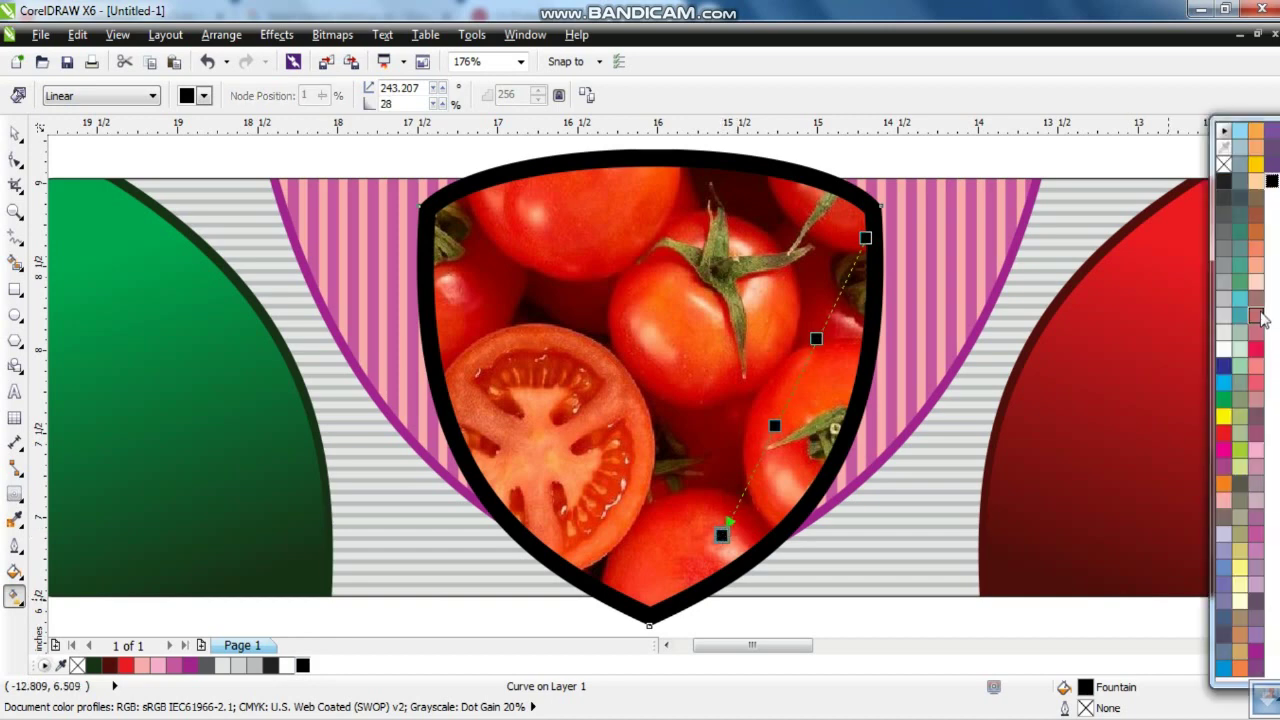
pyautogui.moveTo(1227, 287); pyautogui.dragTo(840, 292)
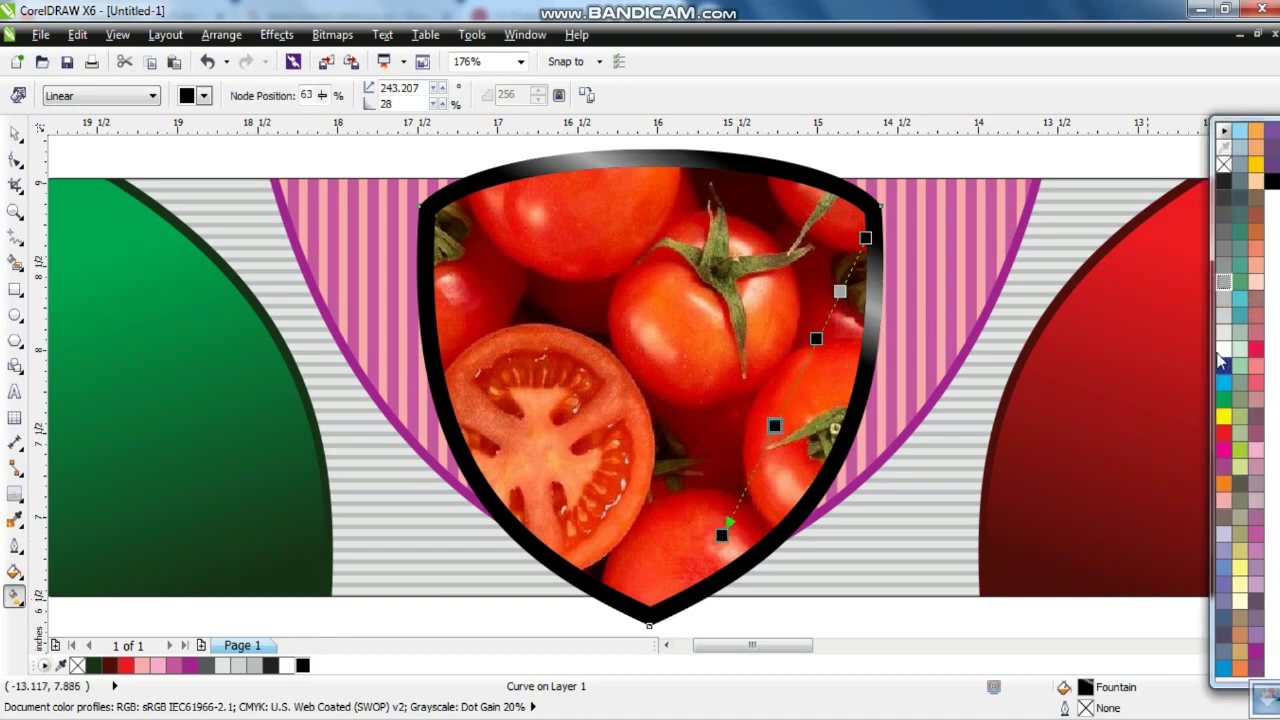
pyautogui.doubleClick(791, 392)
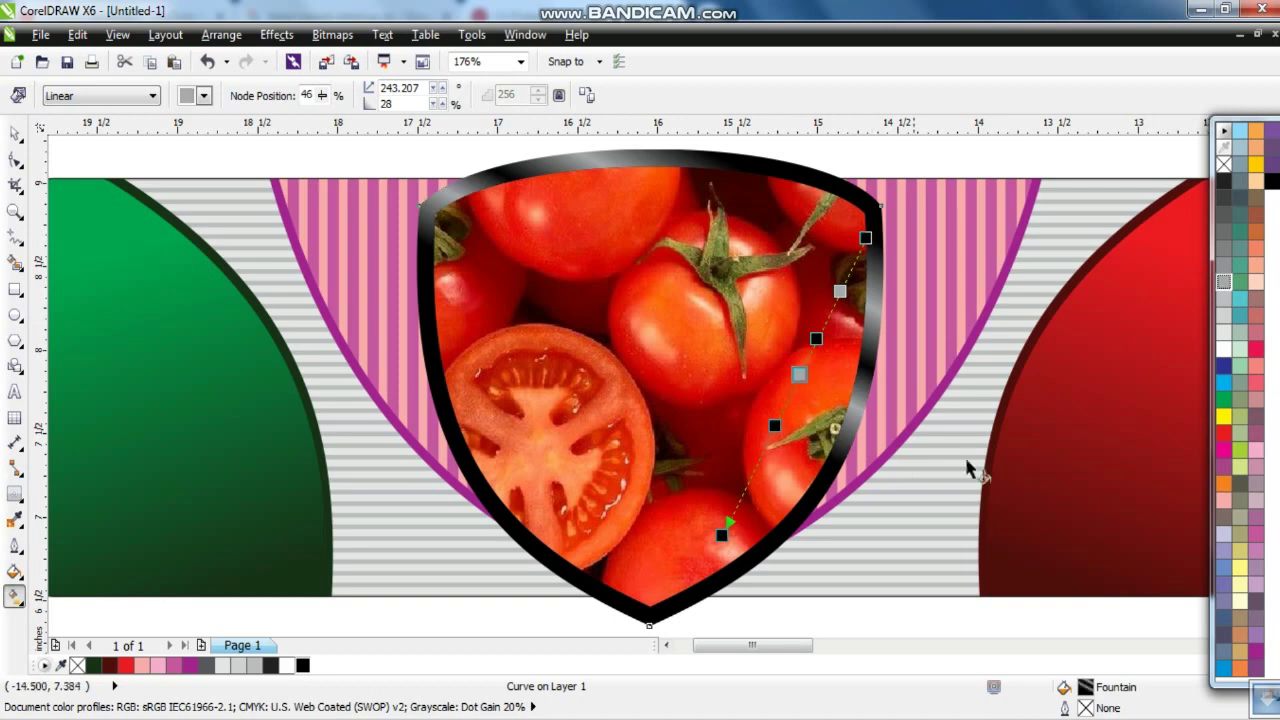
pyautogui.moveTo(1209, 288); pyautogui.dragTo(1194, 337)
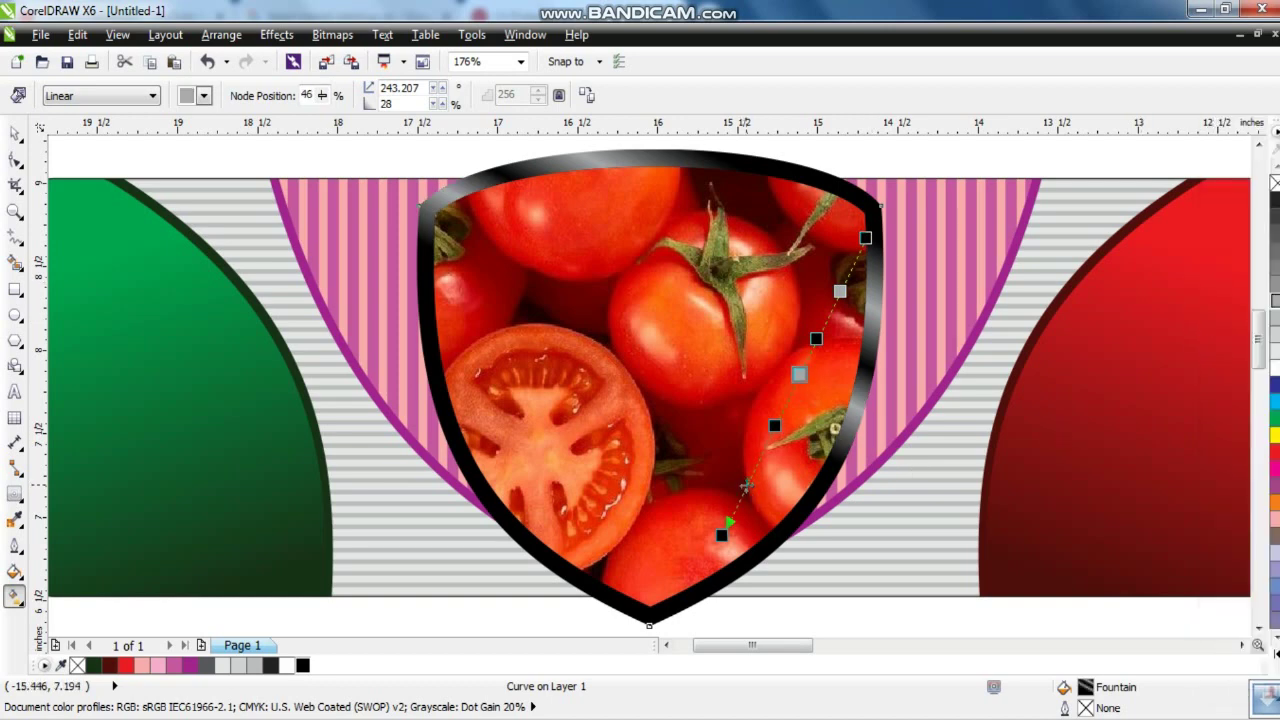
pyautogui.moveTo(748, 486); pyautogui.dragTo(751, 474)
pyautogui.moveTo(722, 535); pyautogui.dragTo(674, 598)
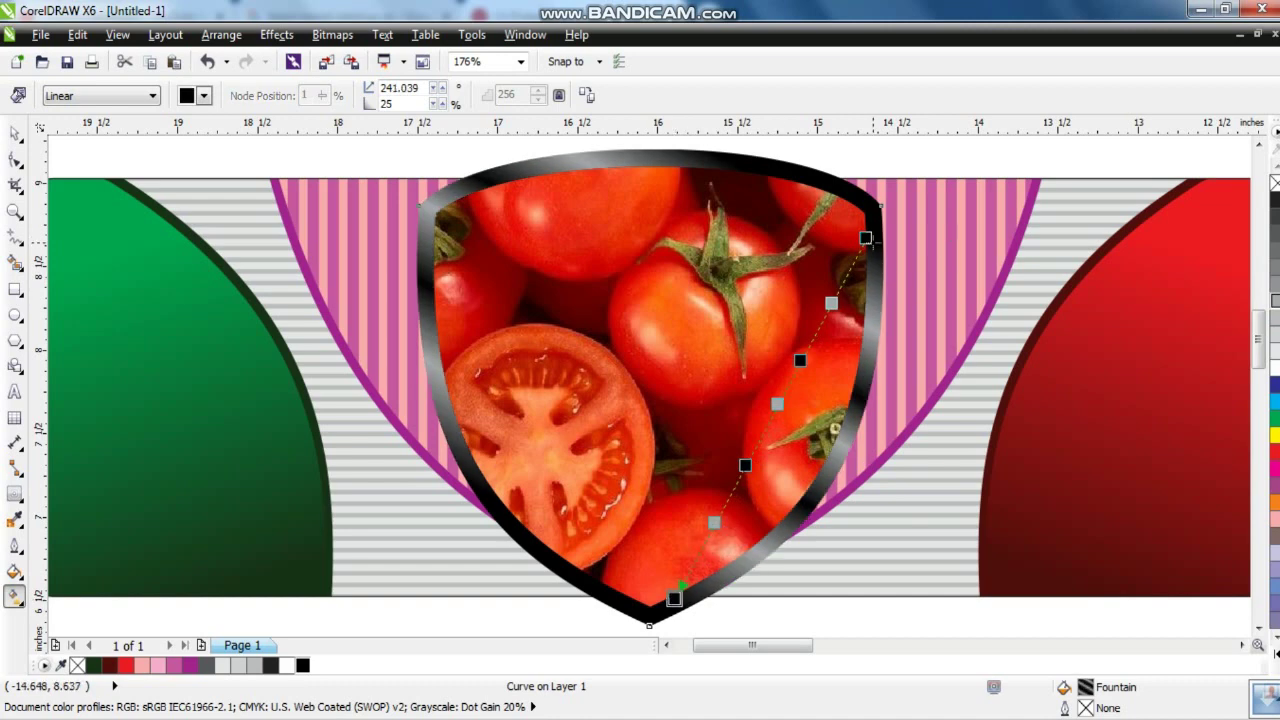
pyautogui.moveTo(866, 238); pyautogui.dragTo(874, 232)
# Give the inner photo-filled shield a white 2 pt outline.
pyautogui.click(14, 135)
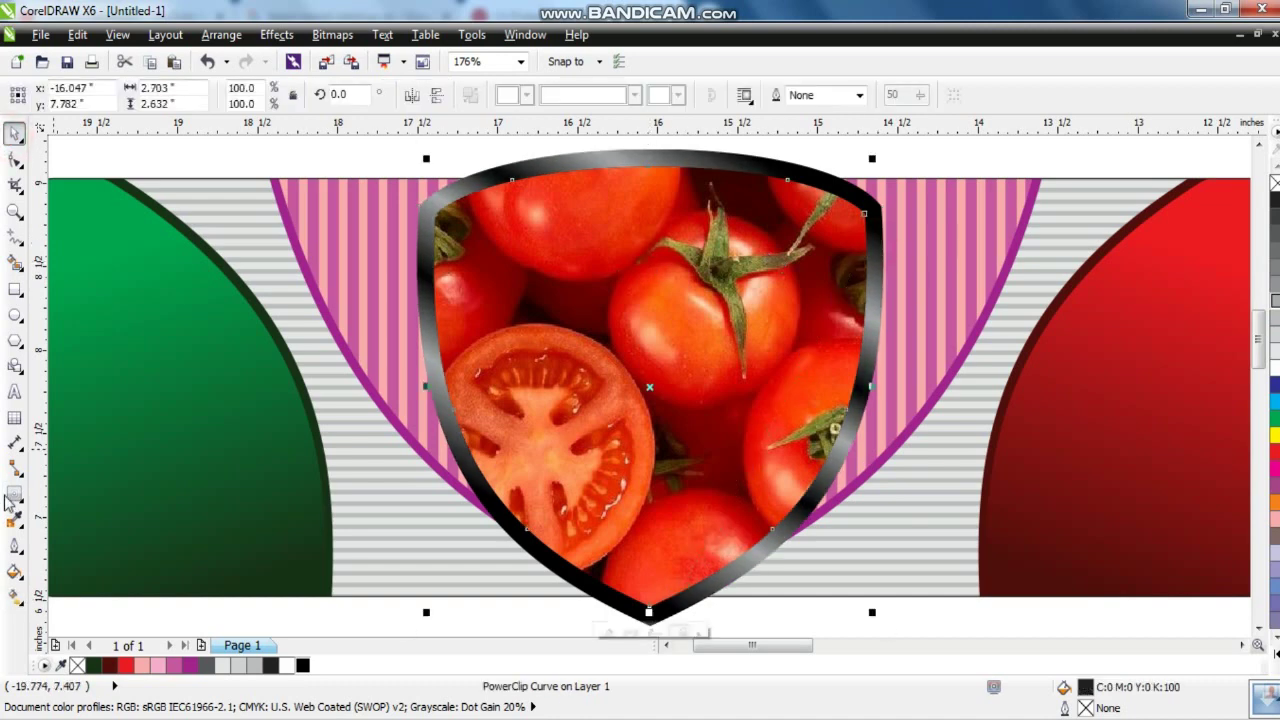
pyautogui.click(14, 549)
pyautogui.click(75, 449)
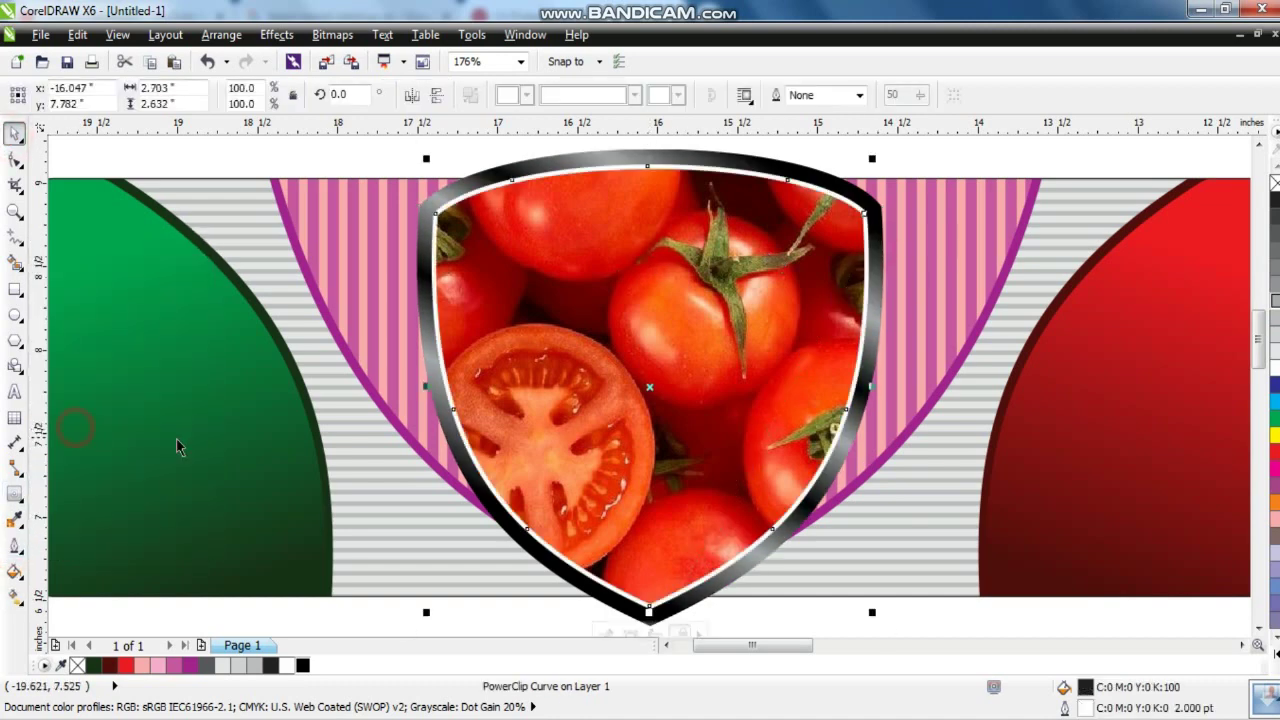
pyautogui.click(1060, 263)
pyautogui.hotkey('shift', 'F2')
pyautogui.press('Escape')
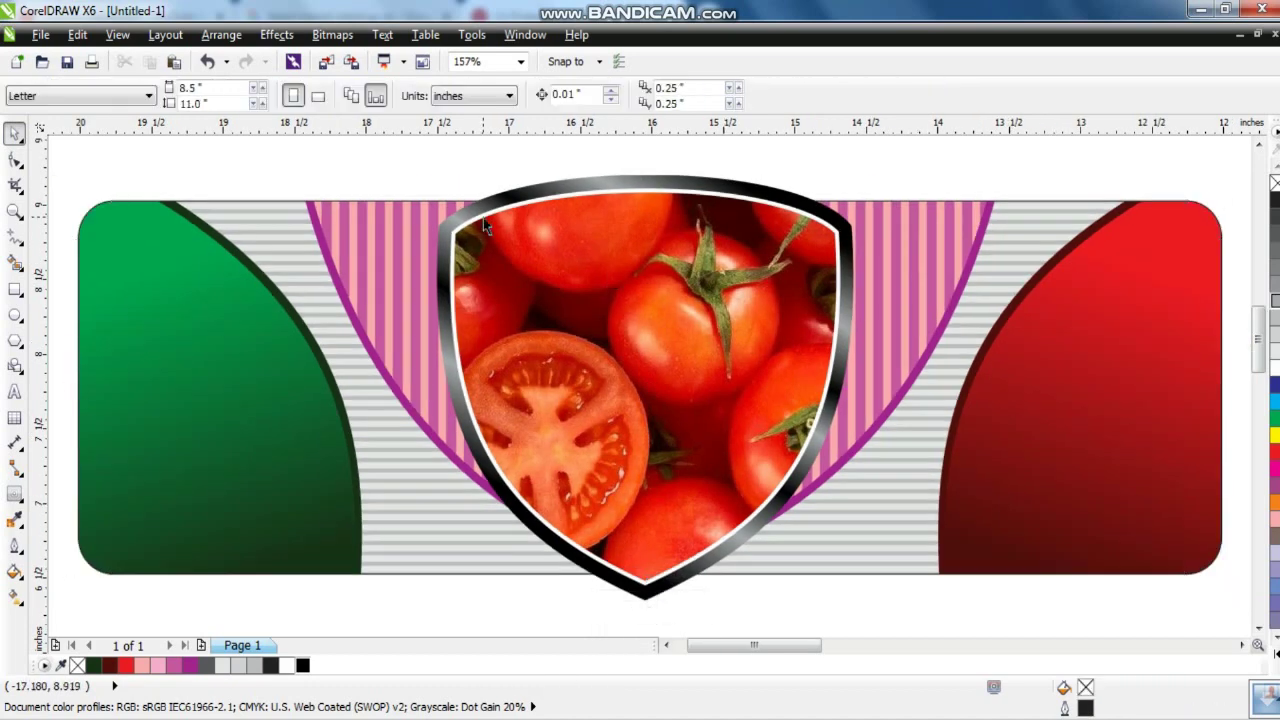
# Add the artistic text "Tomato Paste" at 24 pt, starting over the label's green side.
pyautogui.click(14, 393)
pyautogui.click(127, 410)
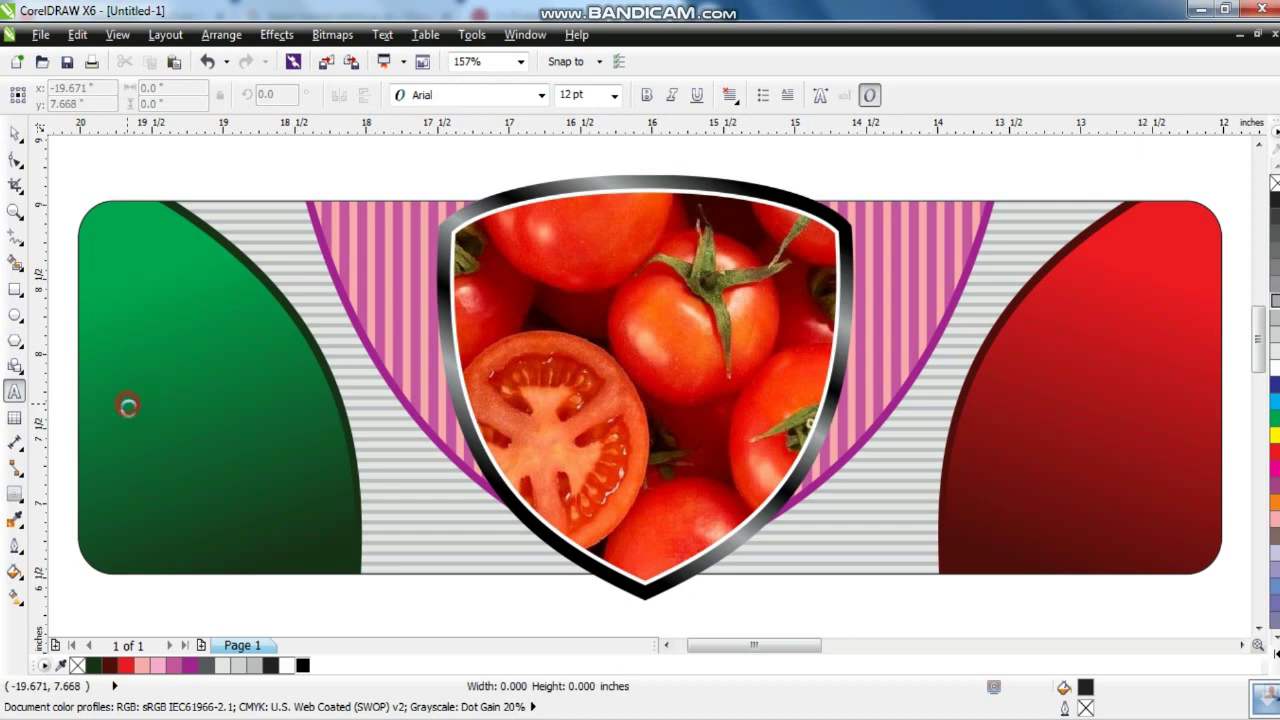
pyautogui.write('Toma')
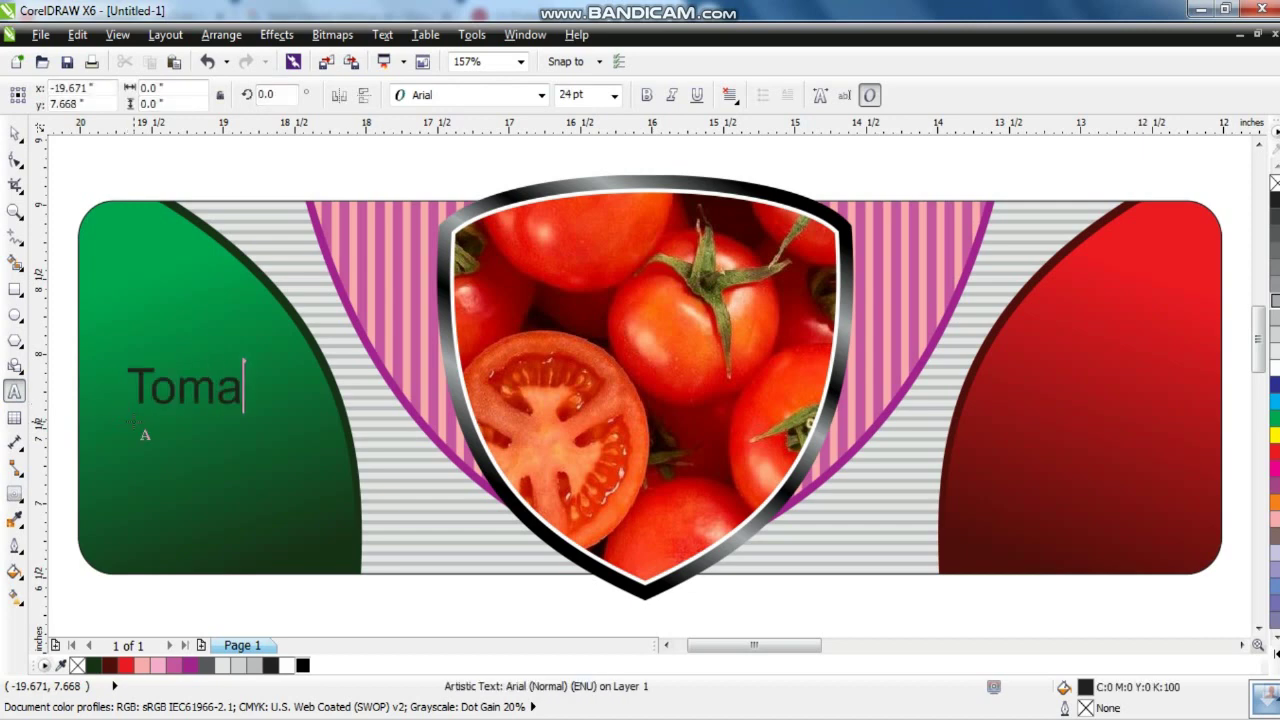
pyautogui.write('to Paste')
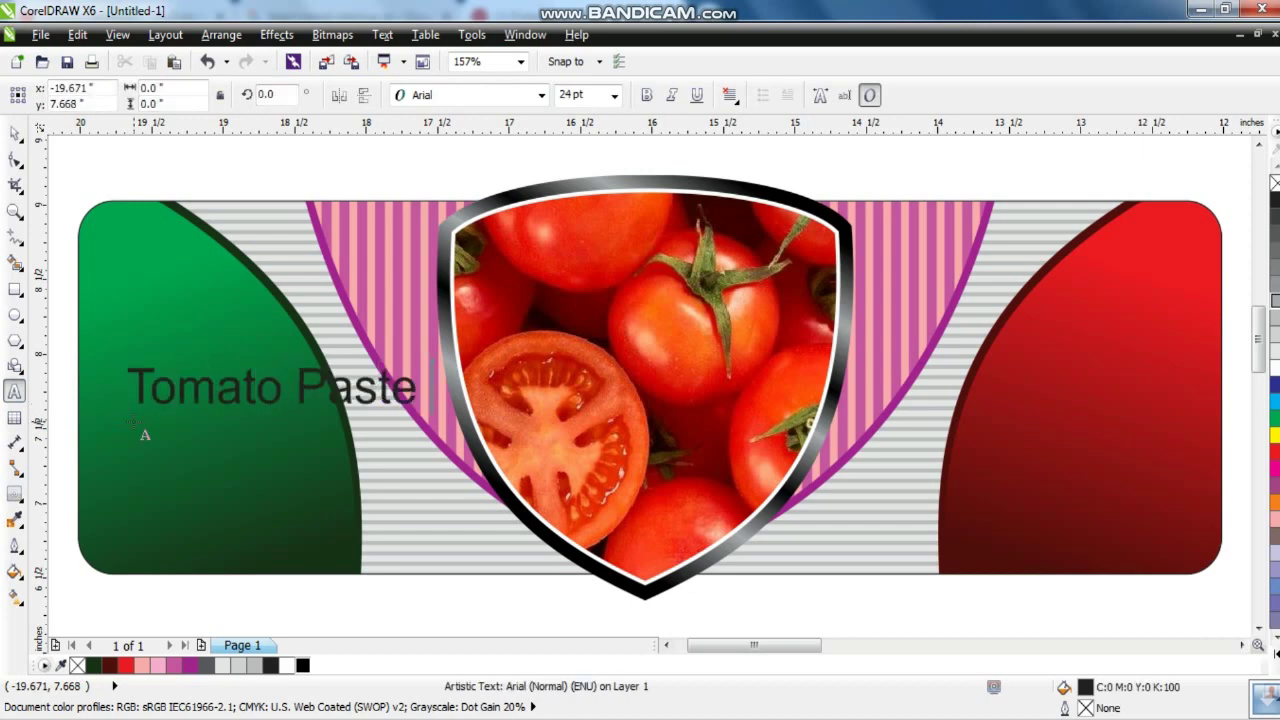
pyautogui.click(10, 135)
# Set the "Tomato Paste" text in the Billfold font and place it in white over the lower part of the photo shield.
pyautogui.click(466, 95)
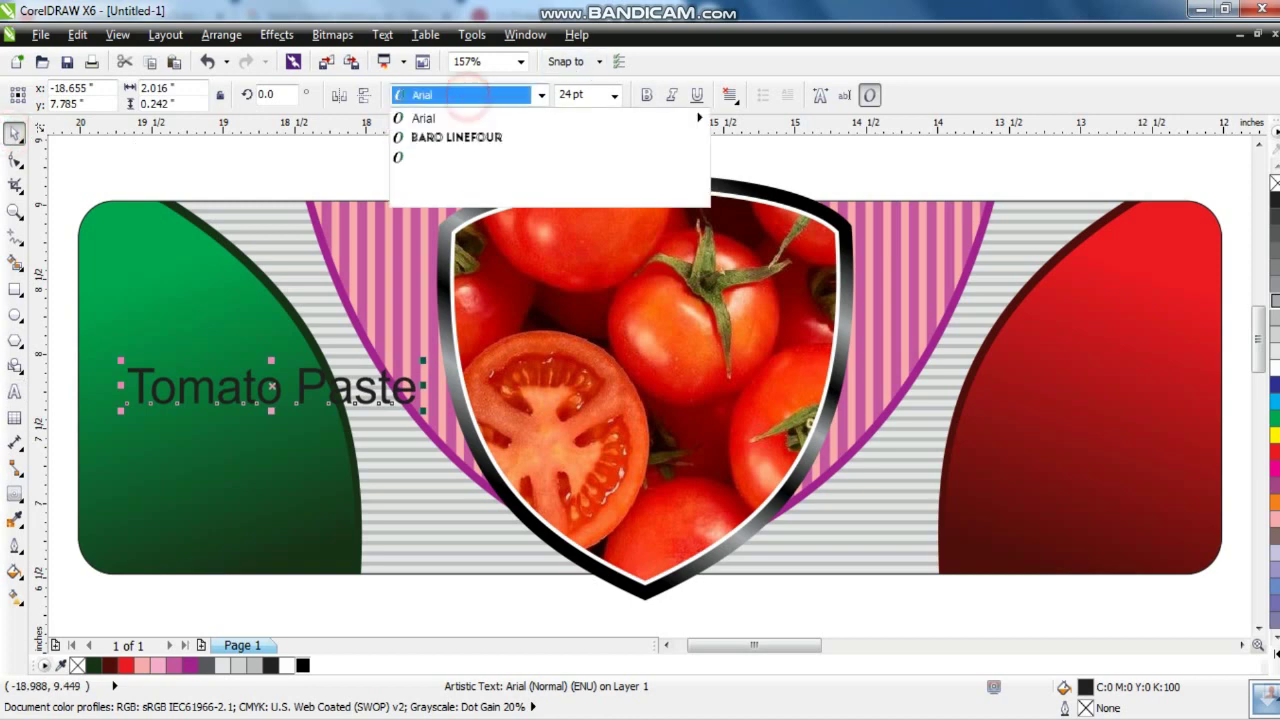
pyautogui.scroll(-4, 500, 250)
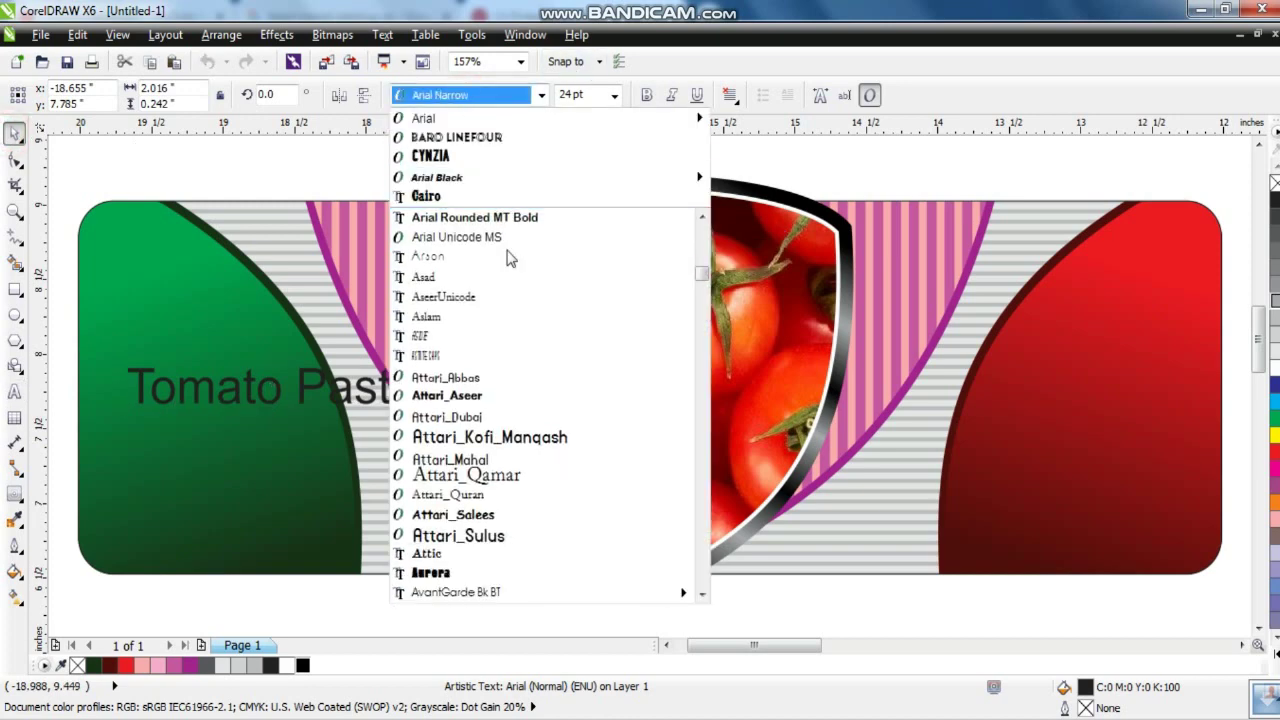
pyautogui.scroll(-5, 512, 368)
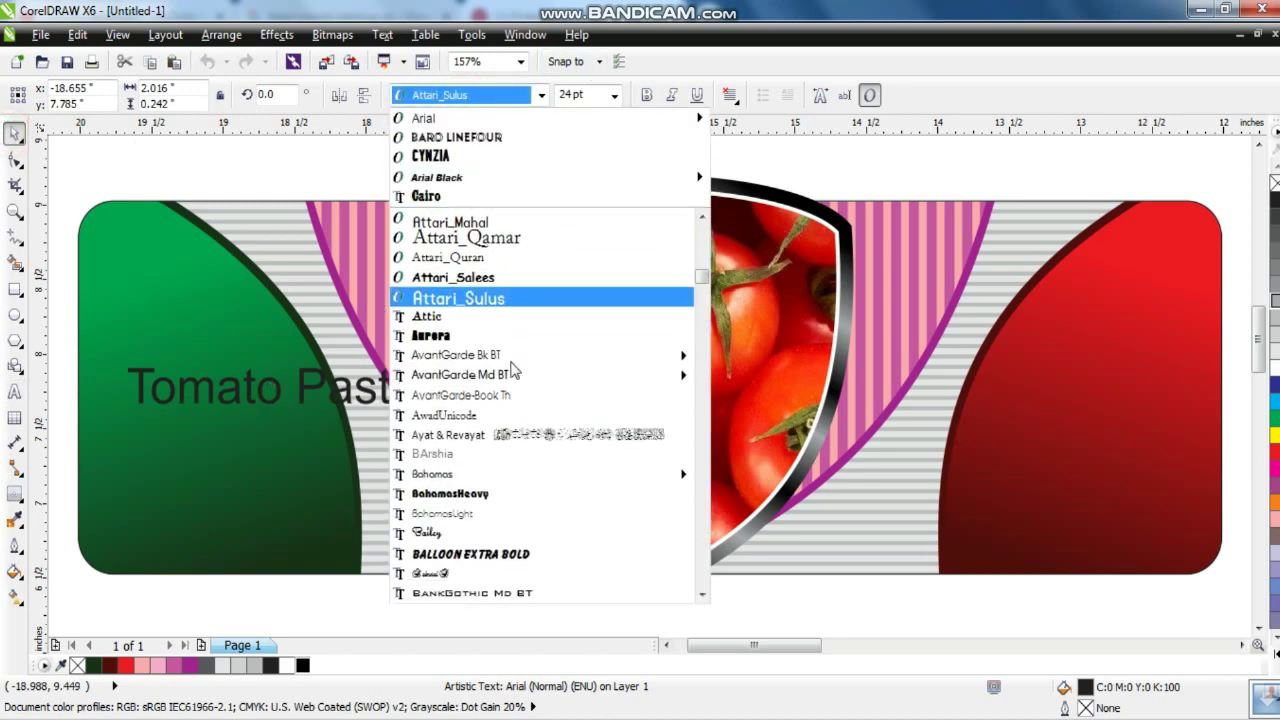
pyautogui.scroll(-3, 512, 368)
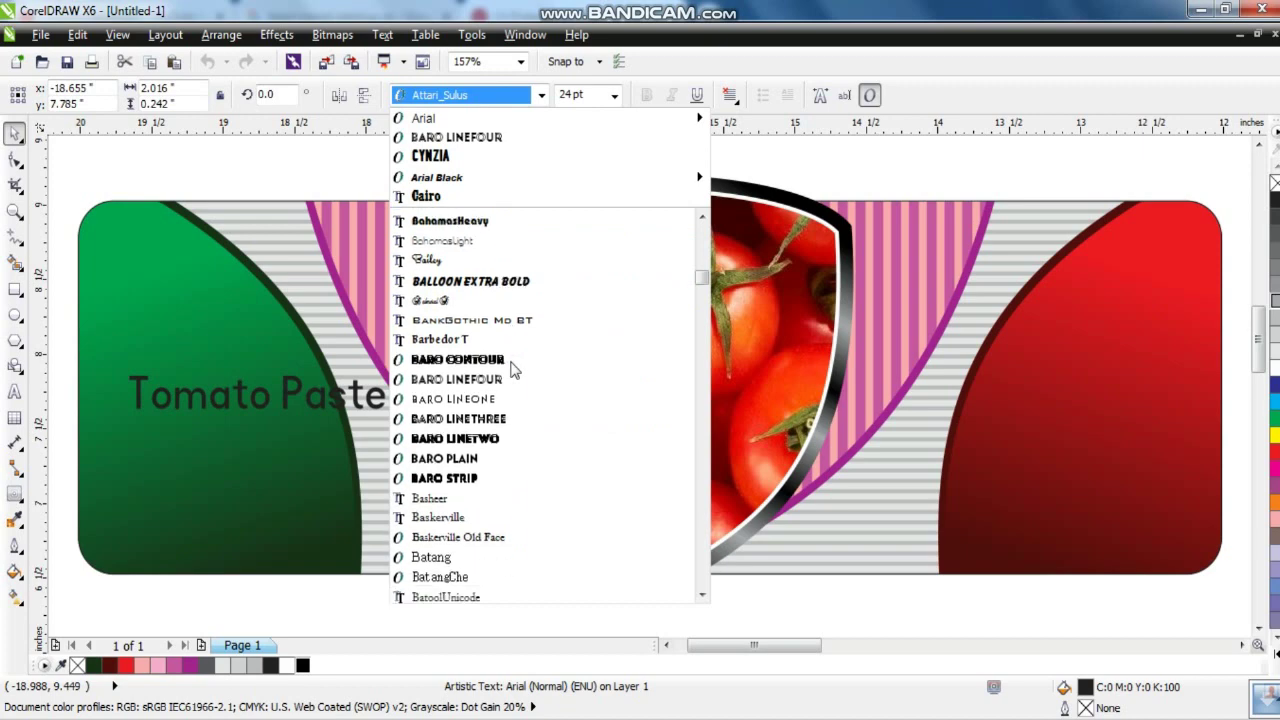
pyautogui.scroll(-2, 512, 370)
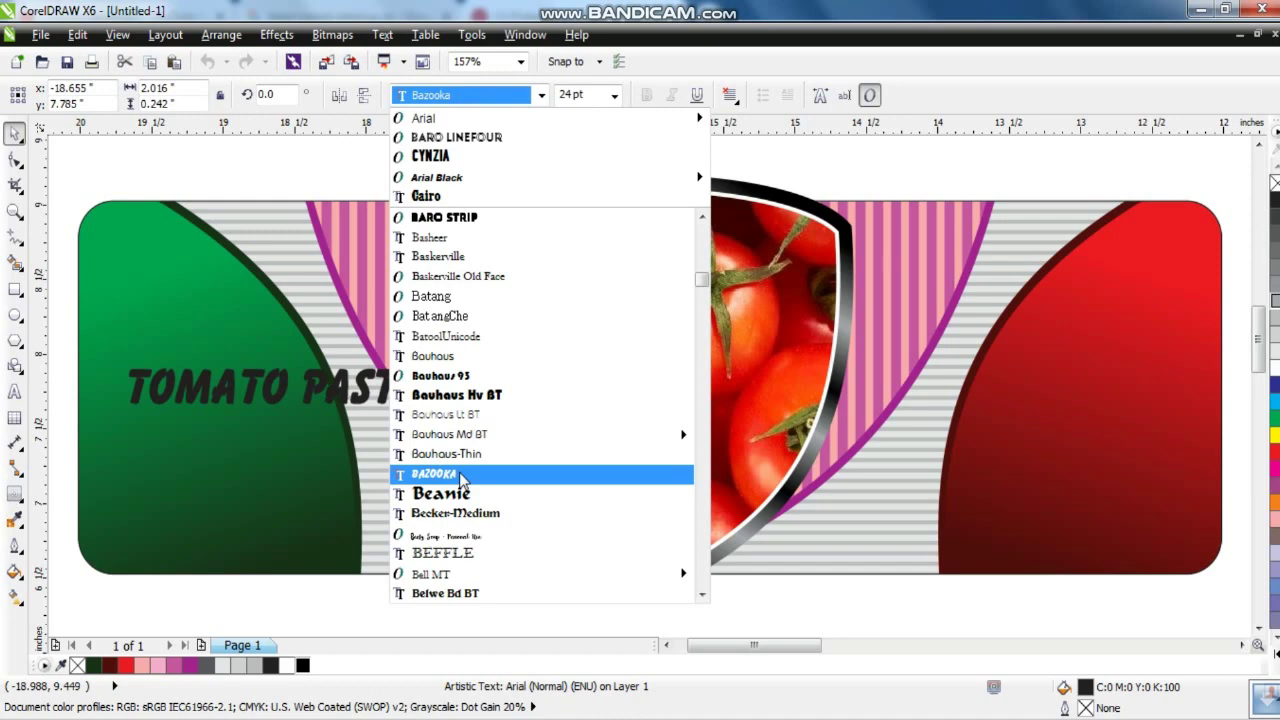
pyautogui.scroll(-5, 460, 480)
pyautogui.scroll(-4, 460, 480)
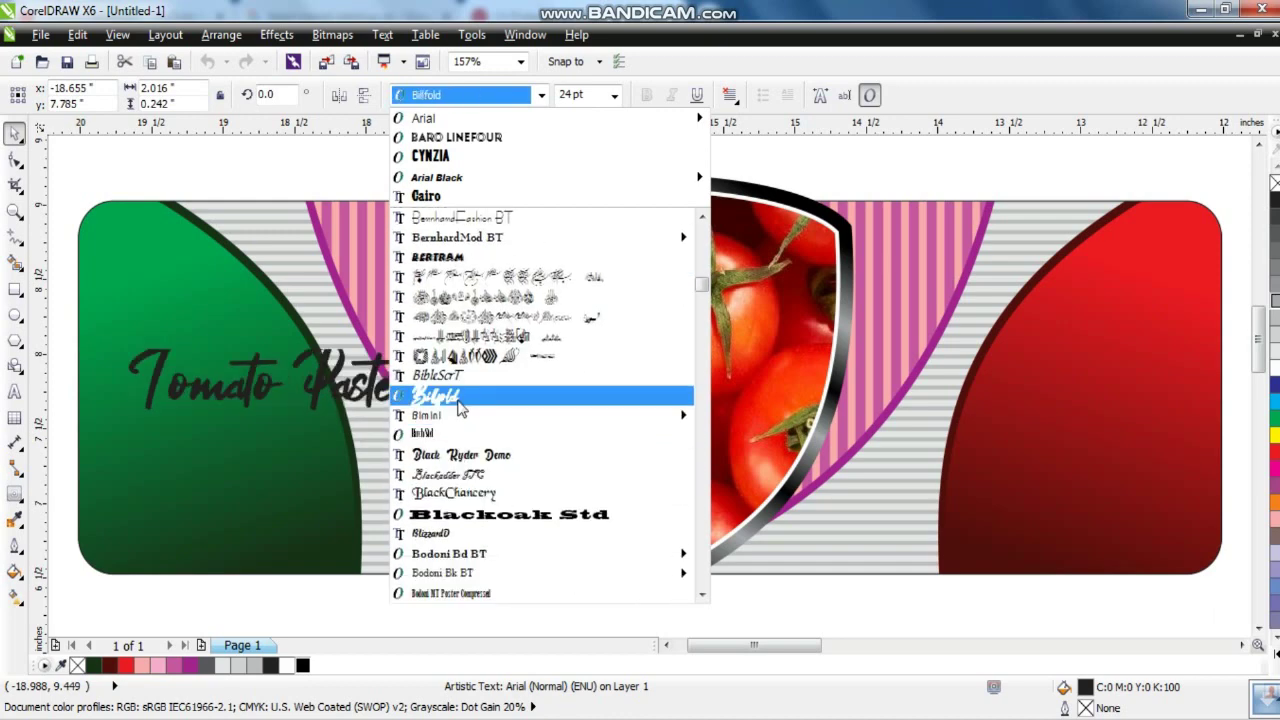
pyautogui.click(460, 396)
pyautogui.moveTo(345, 395); pyautogui.dragTo(713, 458)
pyautogui.click(1275, 370)
# Duplicate the white text line directly above itself and change the copy's wording to "Natural".
pyautogui.moveTo(714, 390); pyautogui.dragTo(718, 348)
pyautogui.rightClick(718, 348)
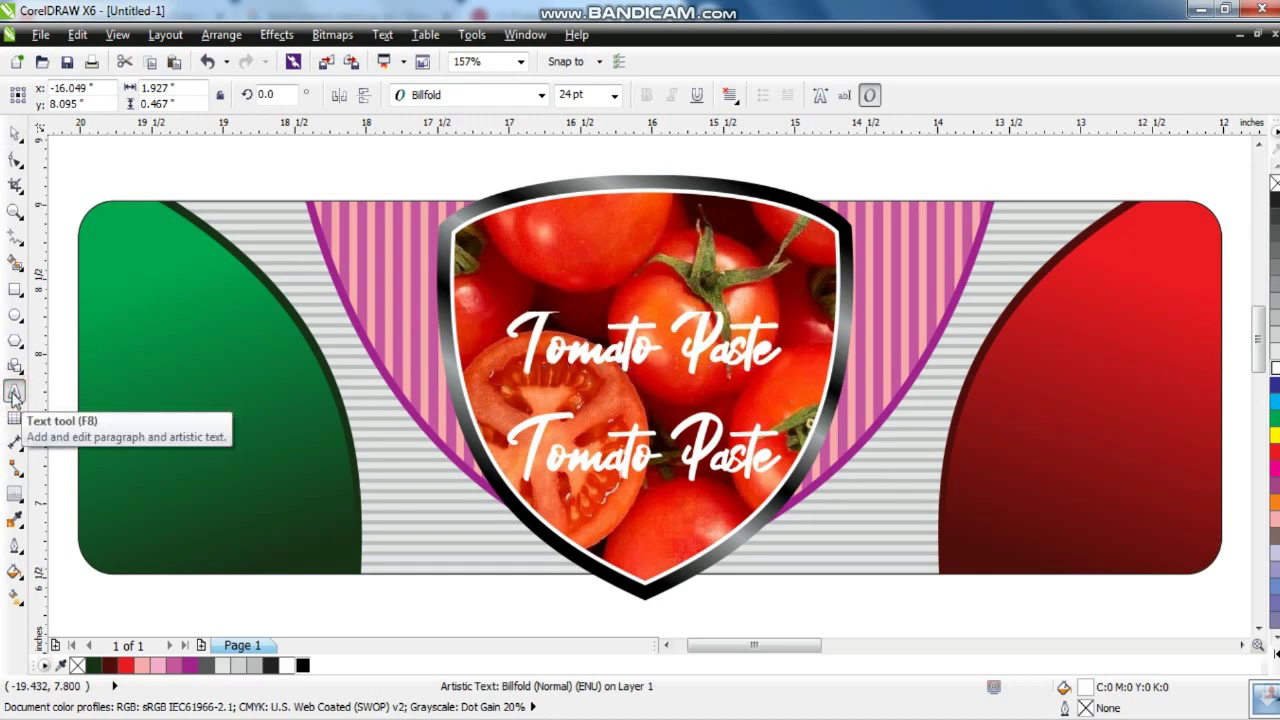
pyautogui.click(14, 395)
pyautogui.write('Natu')
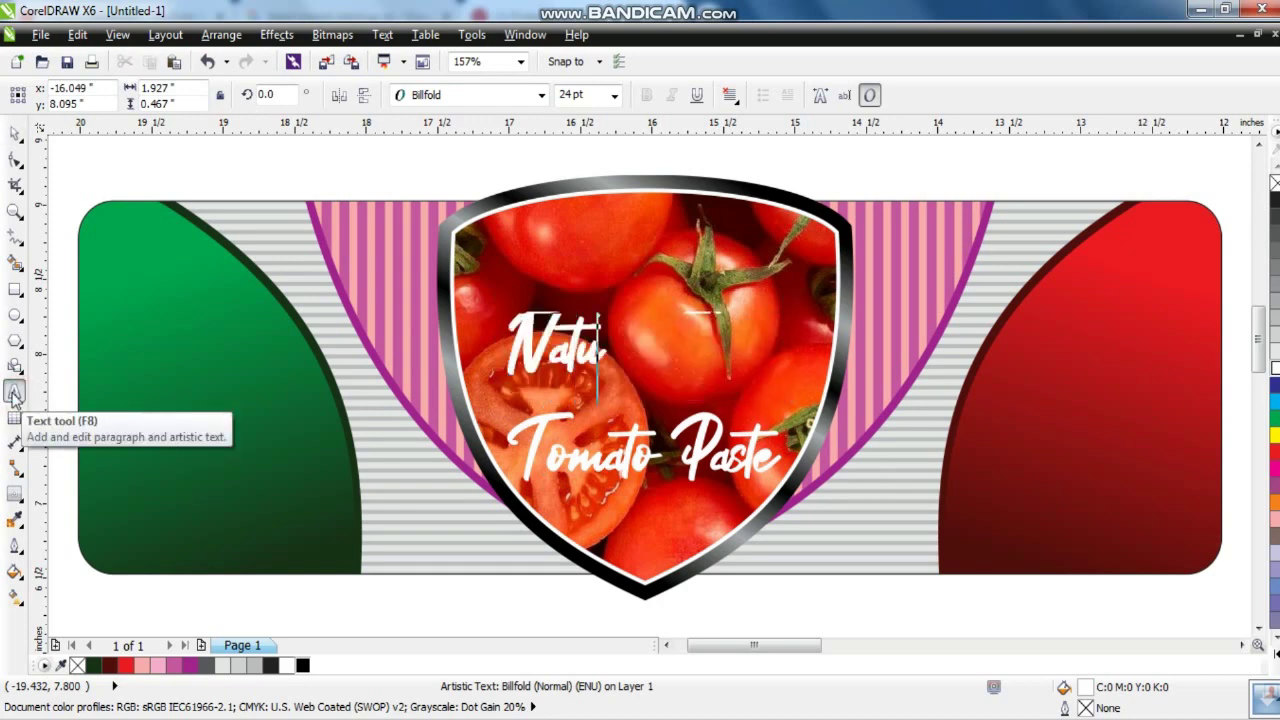
pyautogui.write('ral')
pyautogui.click(14, 133)
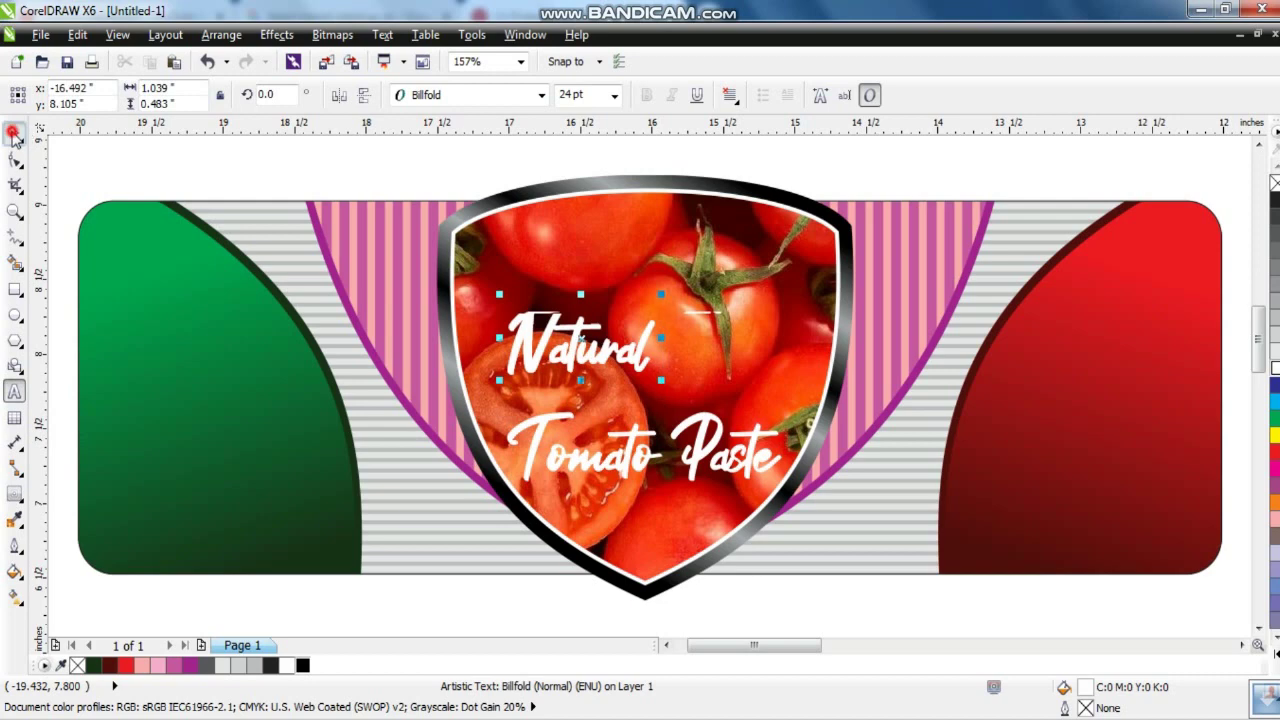
# Set the "Natural" text in the Cynzia font and enlarge it to about 2.1 inches wide.
pyautogui.click(520, 95)
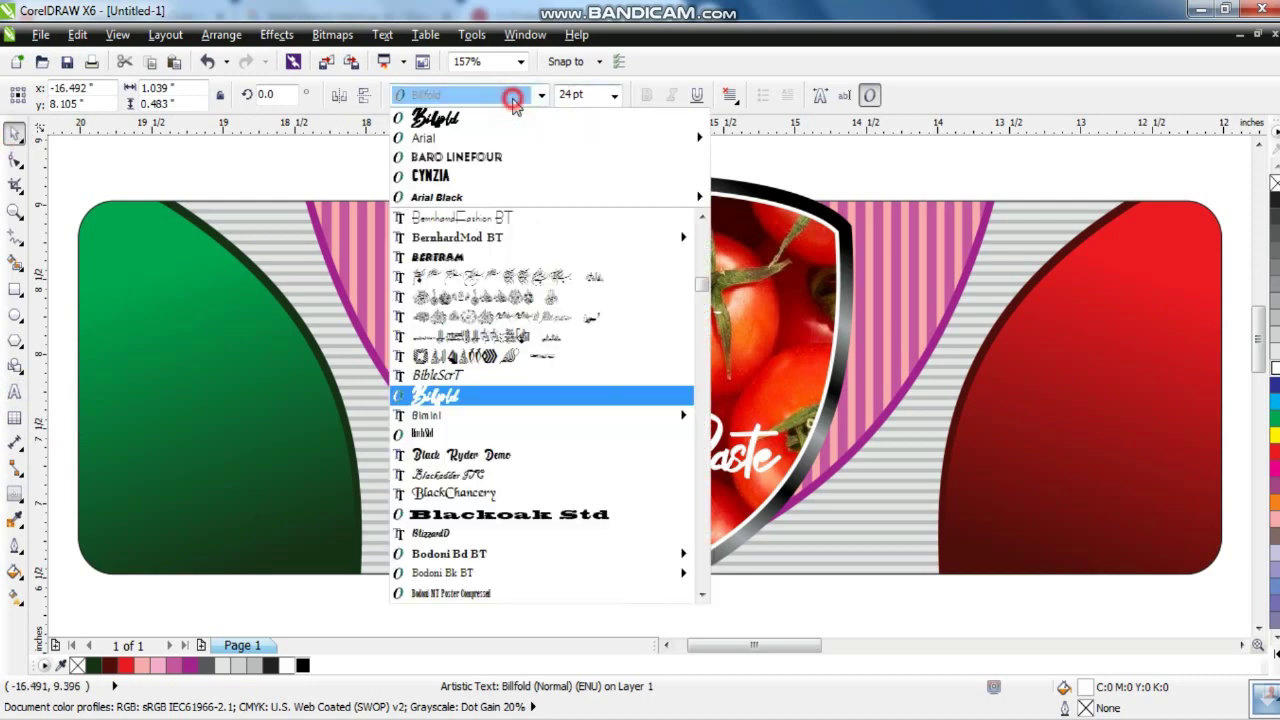
pyautogui.click(473, 158)
pyautogui.moveTo(725, 376); pyautogui.dragTo(793, 386)
pyautogui.click(530, 95)
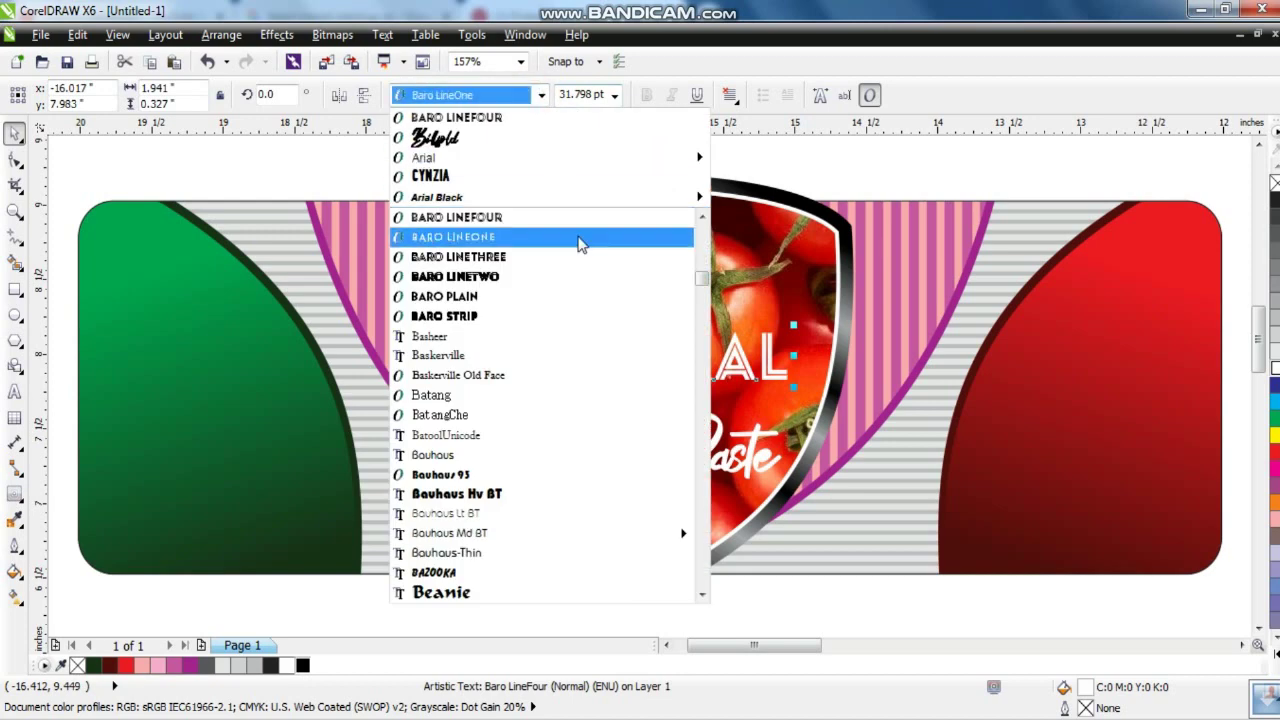
pyautogui.click(550, 176)
pyautogui.moveTo(715, 324); pyautogui.dragTo(805, 296)
# Align the centres of the "Natural" and "Tomato Paste" lines and centre the pair across the shield.
pyautogui.keyDown('shift'); pyautogui.click(721, 430); pyautogui.keyUp('shift')
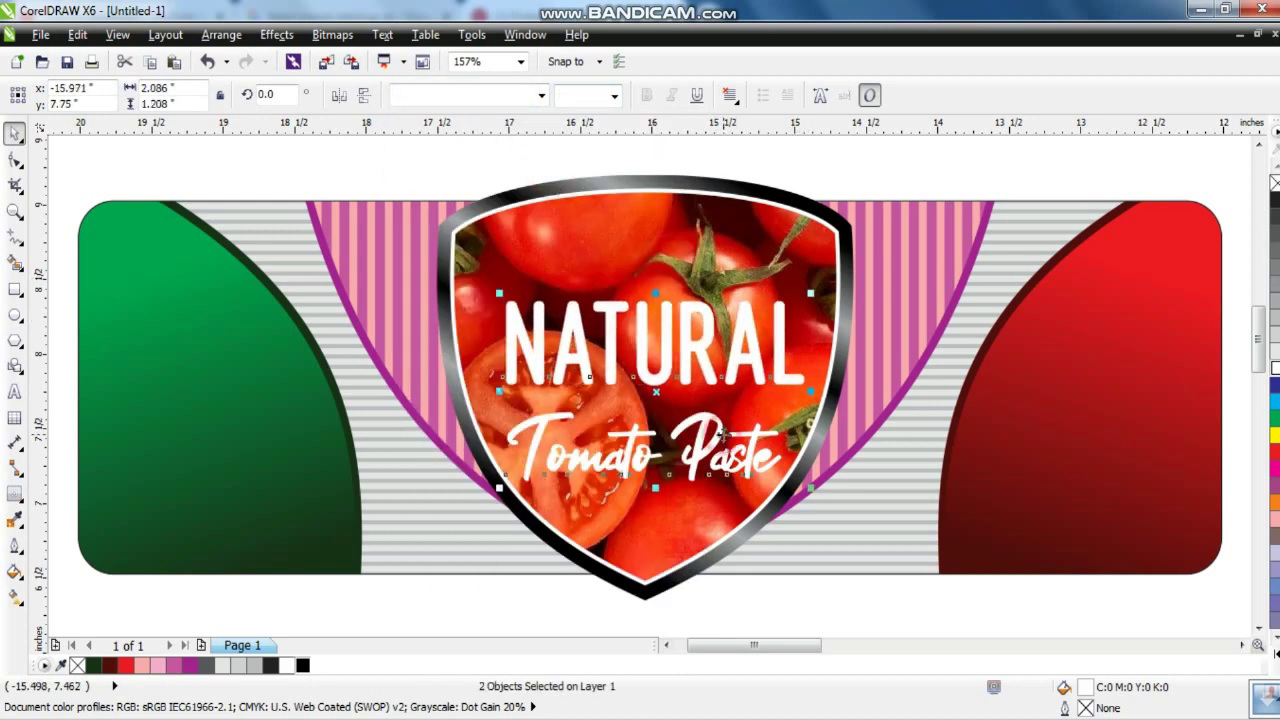
pyautogui.press('c')
pyautogui.moveTo(709, 417); pyautogui.dragTo(718, 418)
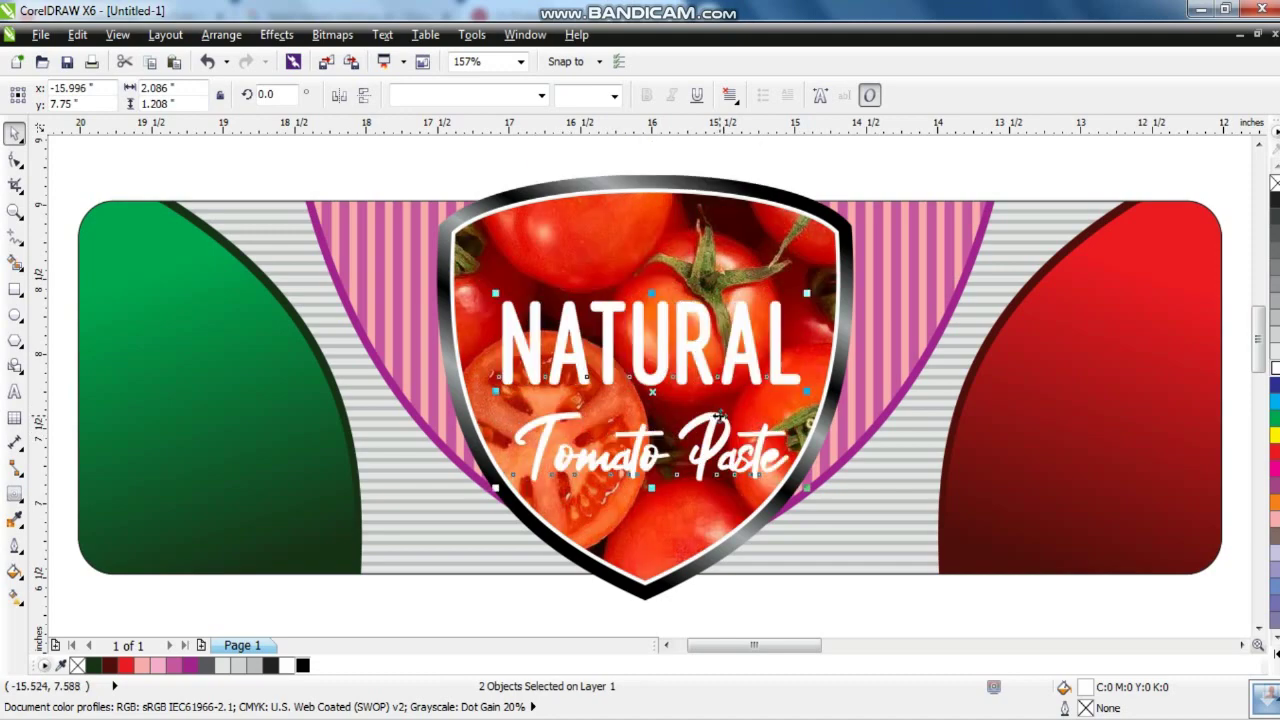
# Give both text lines a 2 pt outline with rounded corners and caps, behind the fill and scaling with the object, and convert them to curves.
pyautogui.hotkey('shift', 'F2')
pyautogui.click(14, 538)
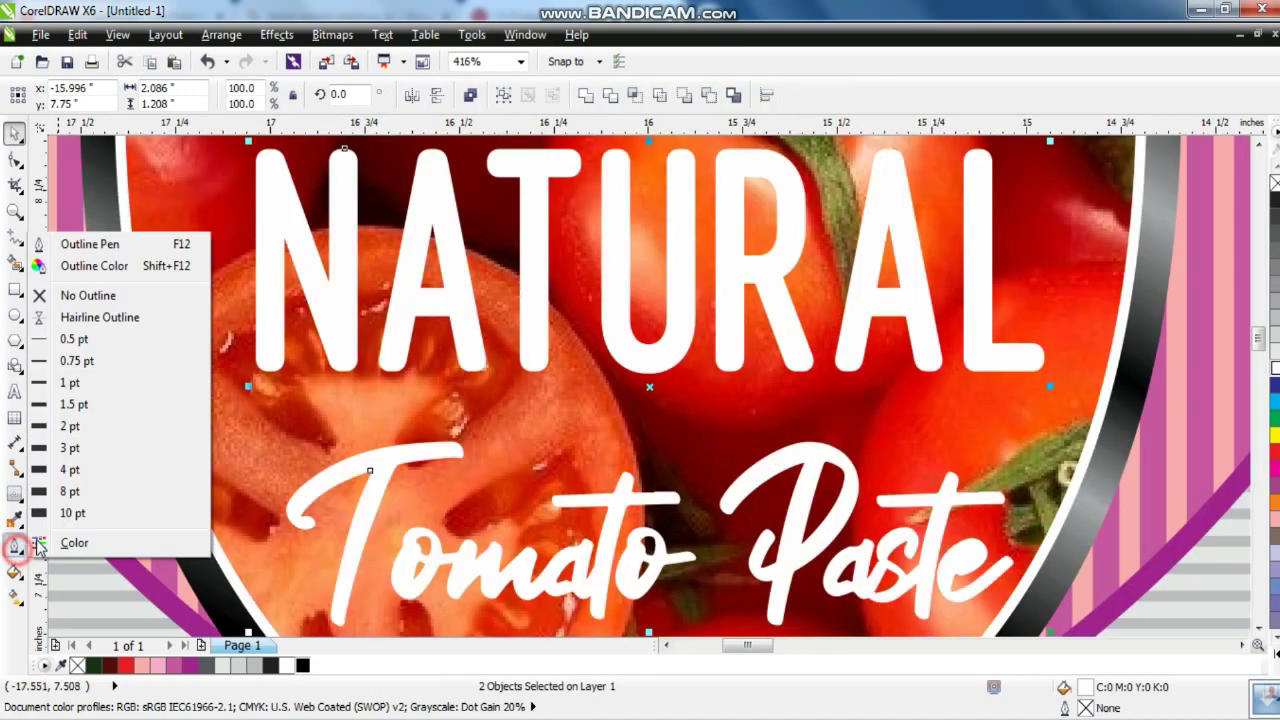
pyautogui.click(70, 246)
pyautogui.click(539, 257)
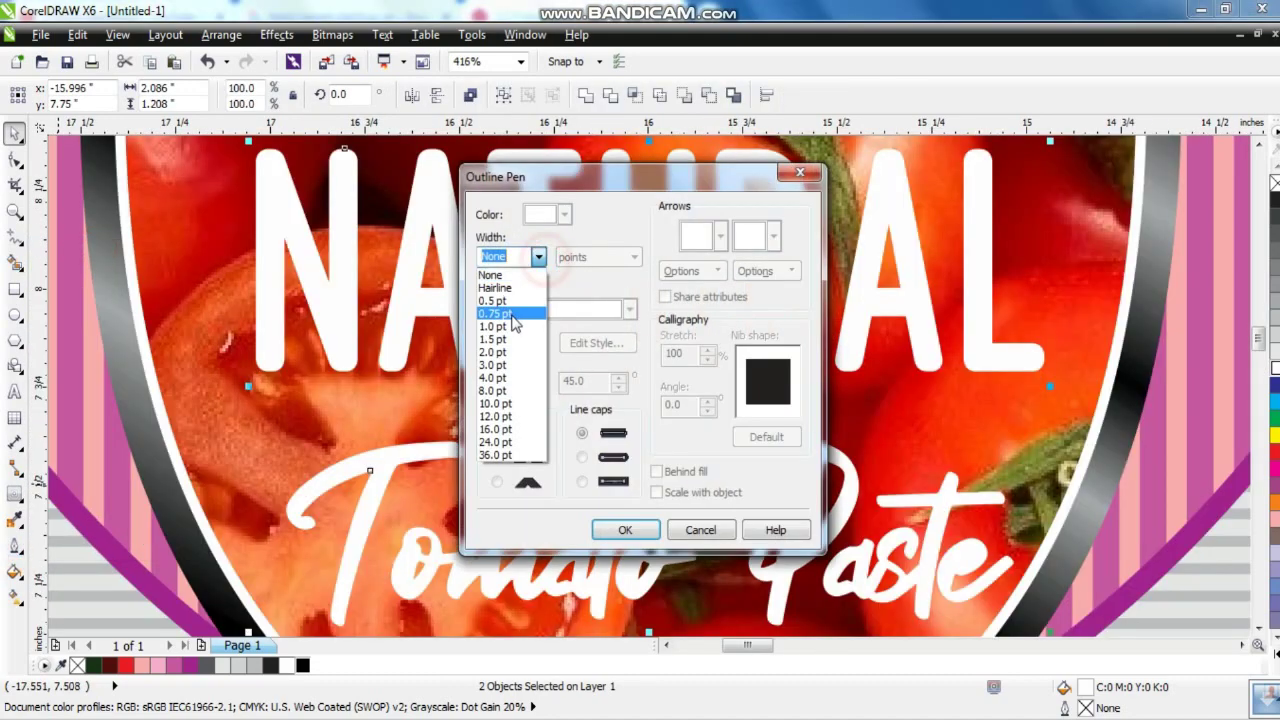
pyautogui.click(500, 361)
pyautogui.click(581, 457)
pyautogui.click(497, 457)
pyautogui.click(656, 471)
pyautogui.click(656, 492)
pyautogui.click(637, 540)
pyautogui.hotkey('ctrl', 'shift', 'q')
# Give the "NATURAL" lettering a white outline and a linear fountain fill from dark green at its base up to green at about 94 degrees.
pyautogui.click(1274, 417)
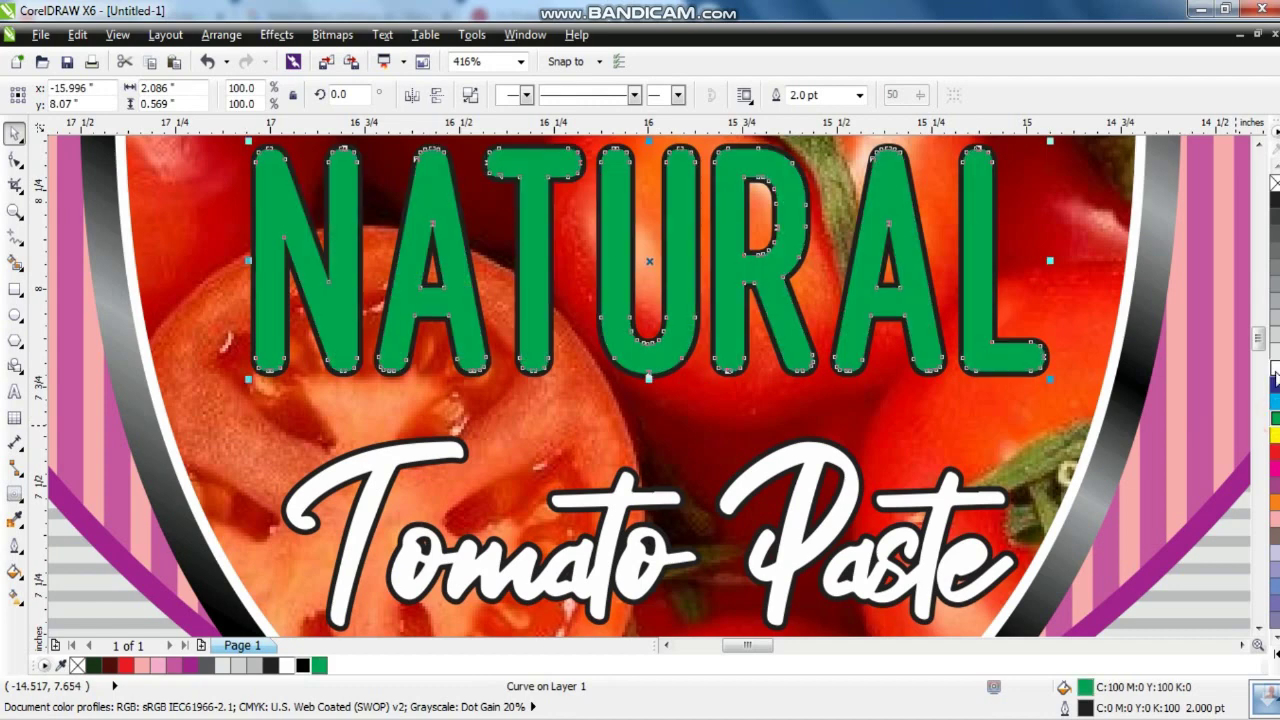
pyautogui.rightClick(1274, 370)
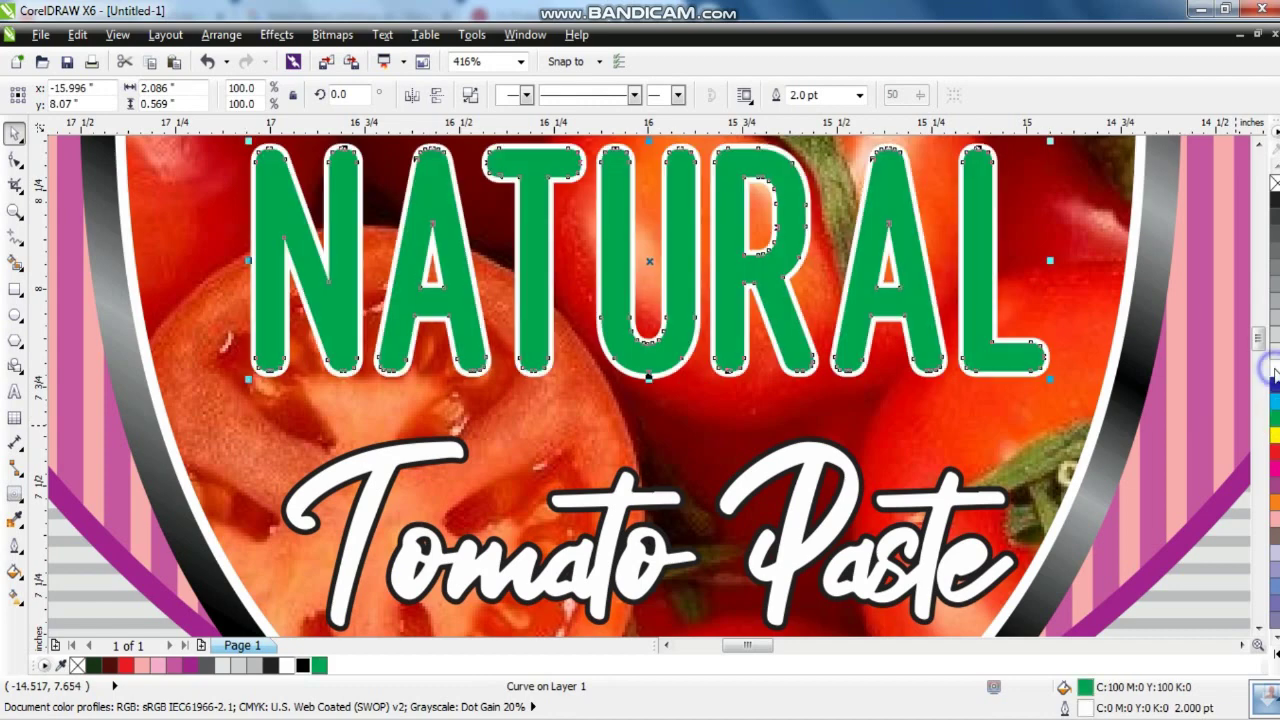
pyautogui.click(94, 666)
pyautogui.press('g')
pyautogui.moveTo(618, 377); pyautogui.dragTo(617, 256)
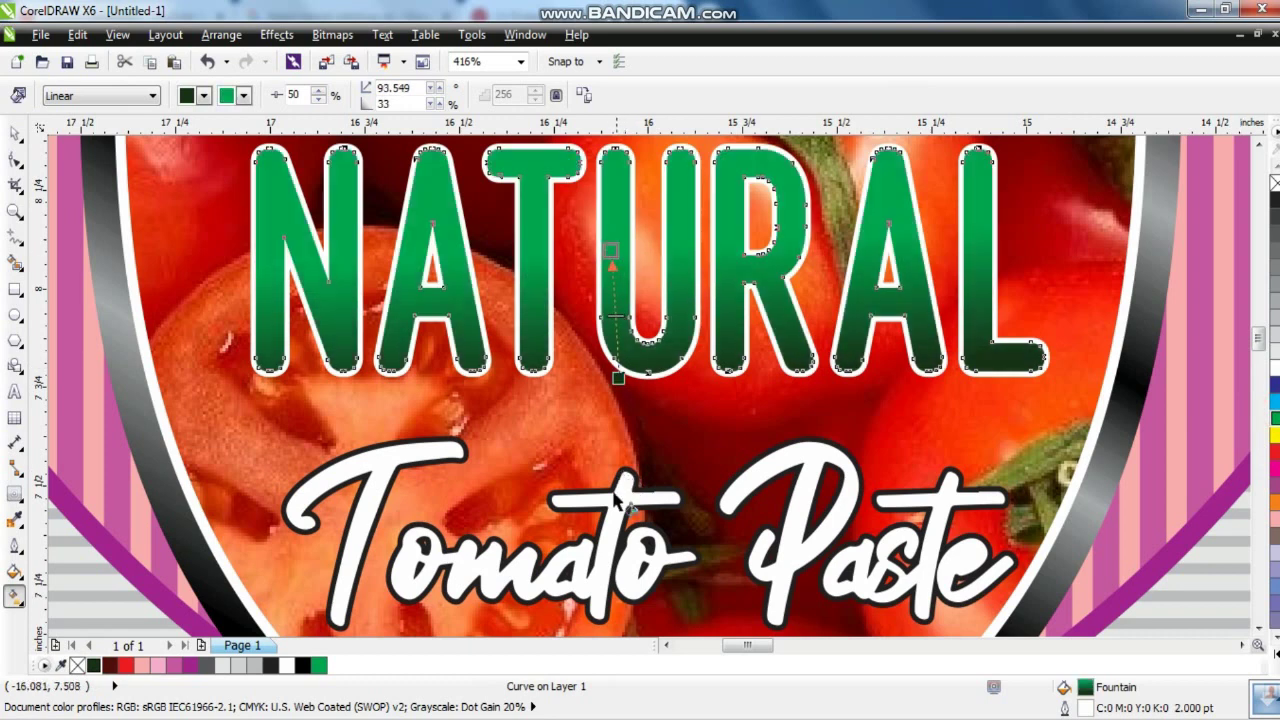
# Fill the "Tomato Paste" lettering with yellow.
pyautogui.click(960, 525)
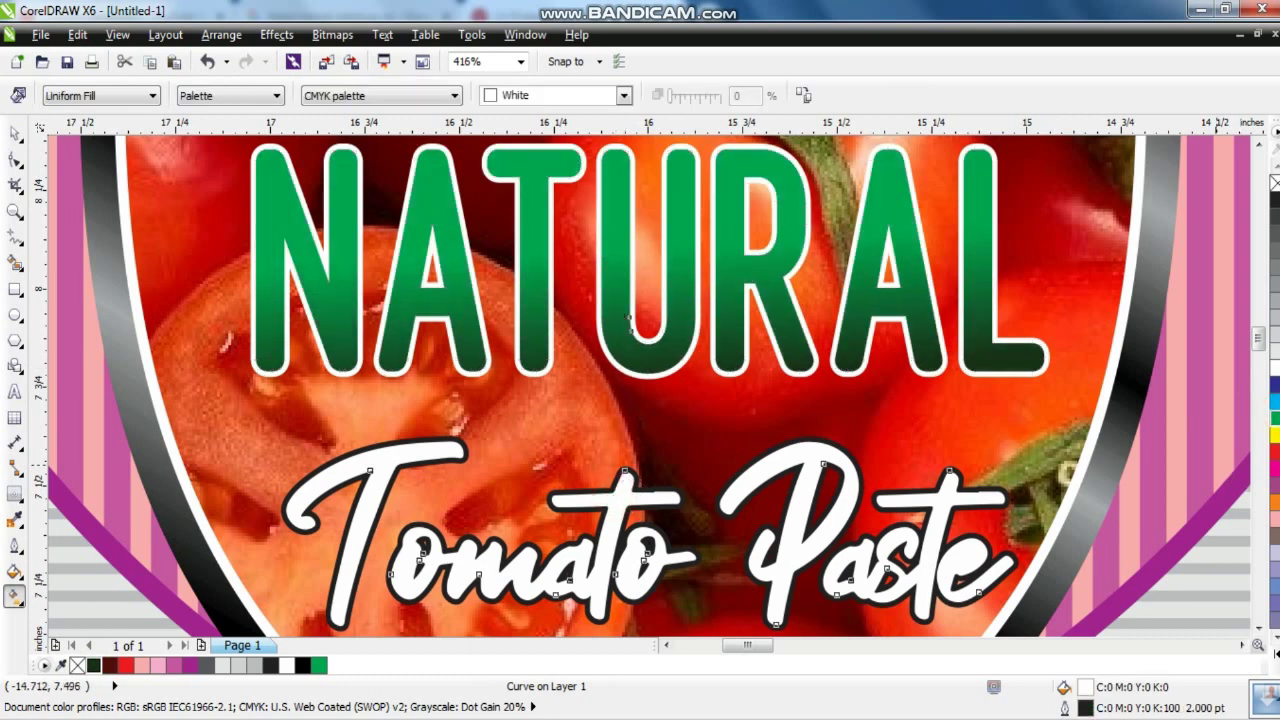
pyautogui.click(1274, 435)
pyautogui.click(12, 136)
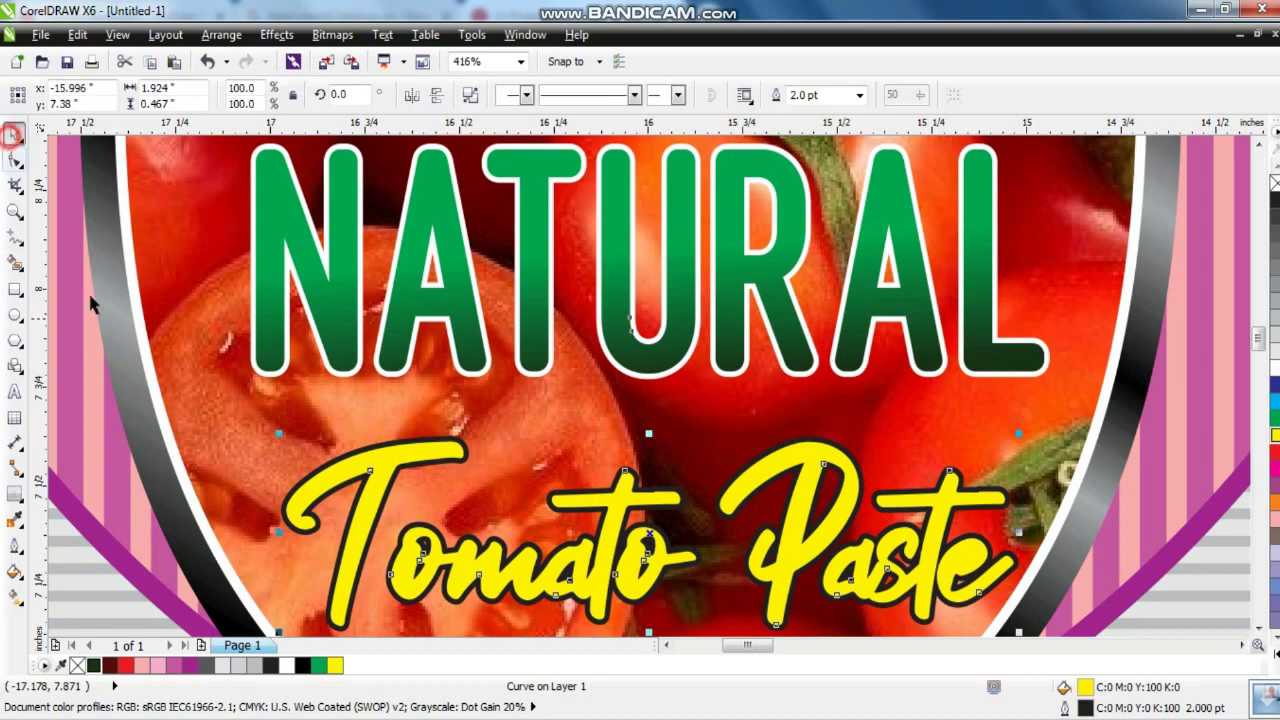
pyautogui.click(640, 432)
pyautogui.scroll(-2, 645, 435)
pyautogui.click(811, 500)
pyautogui.click(138, 290)
pyautogui.press('F4')
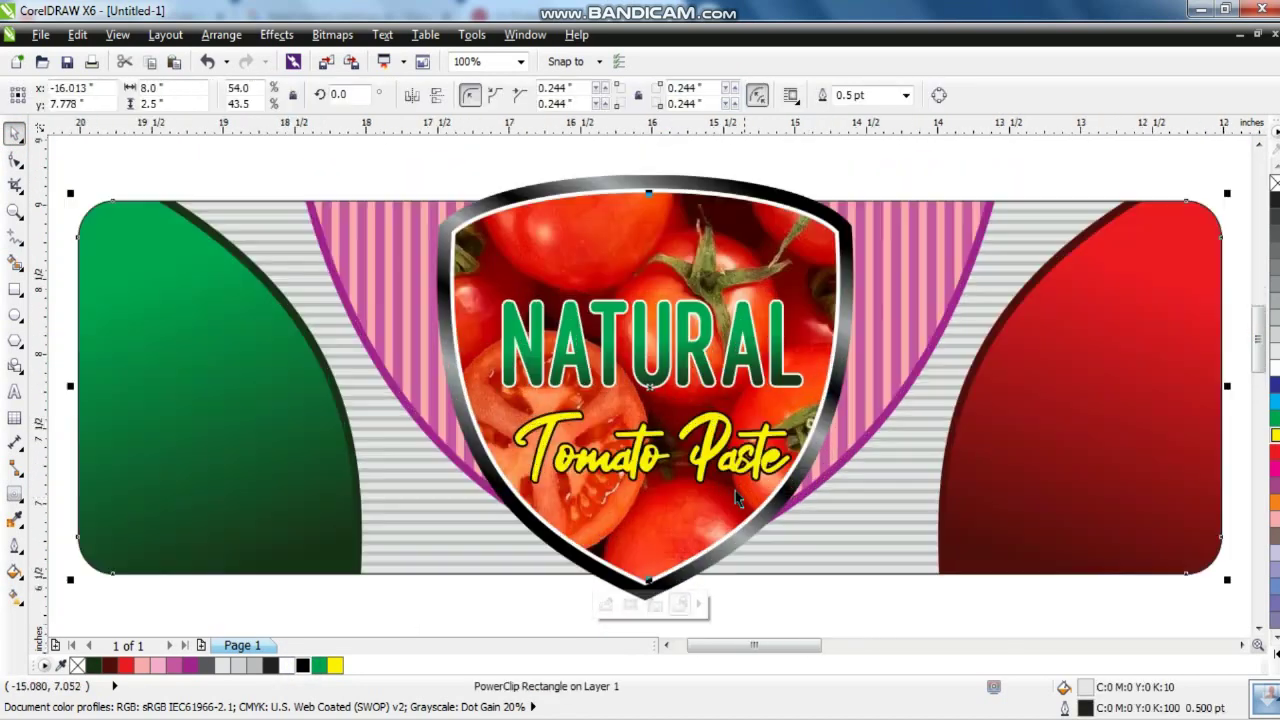
pyautogui.moveTo(70, 282); pyautogui.dragTo(791, 480)
pyautogui.moveTo(708, 459); pyautogui.dragTo(706, 465)
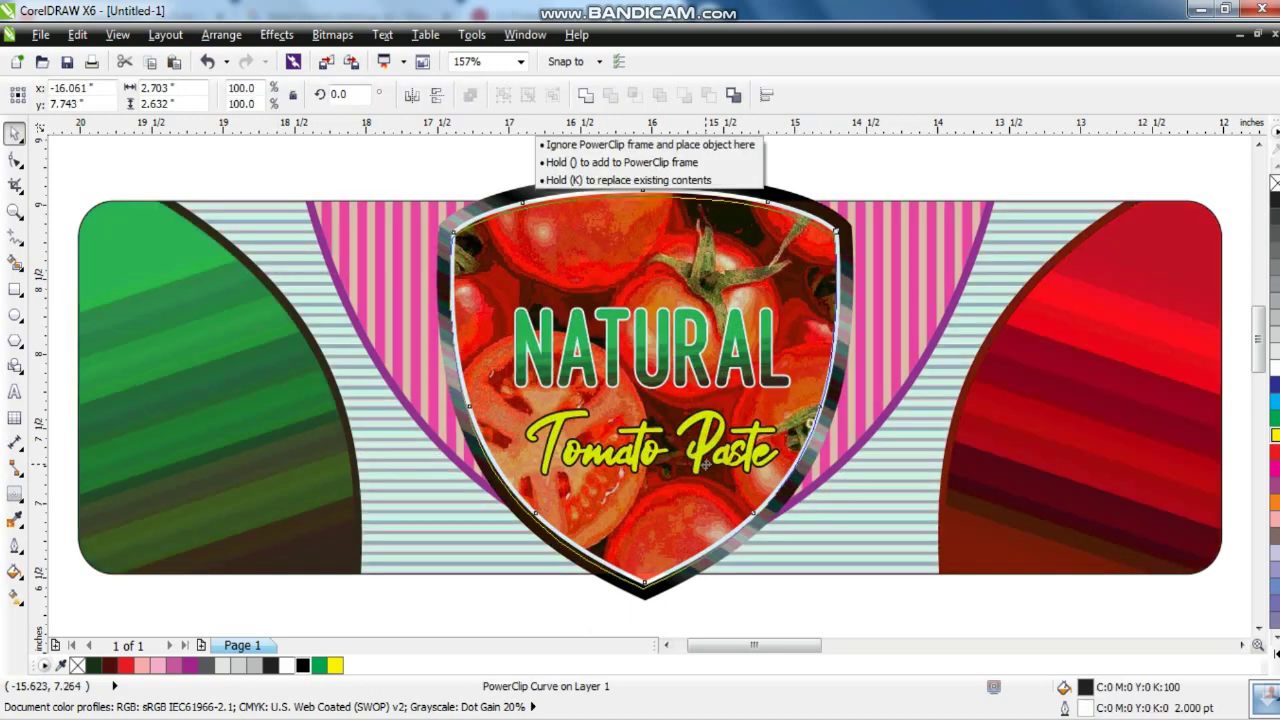
pyautogui.hotkey('ctrl', 'z')
pyautogui.press('Escape')
# Shrink both text lines together to about 1.7 inches wide and move them lower on the photo shield.
pyautogui.click(677, 336)
pyautogui.keyDown('shift'); pyautogui.click(698, 446); pyautogui.keyUp('shift')
pyautogui.moveTo(697, 448); pyautogui.dragTo(693, 471)
pyautogui.moveTo(790, 505); pyautogui.dragTo(772, 496)
pyautogui.moveTo(695, 470); pyautogui.dragTo(701, 478)
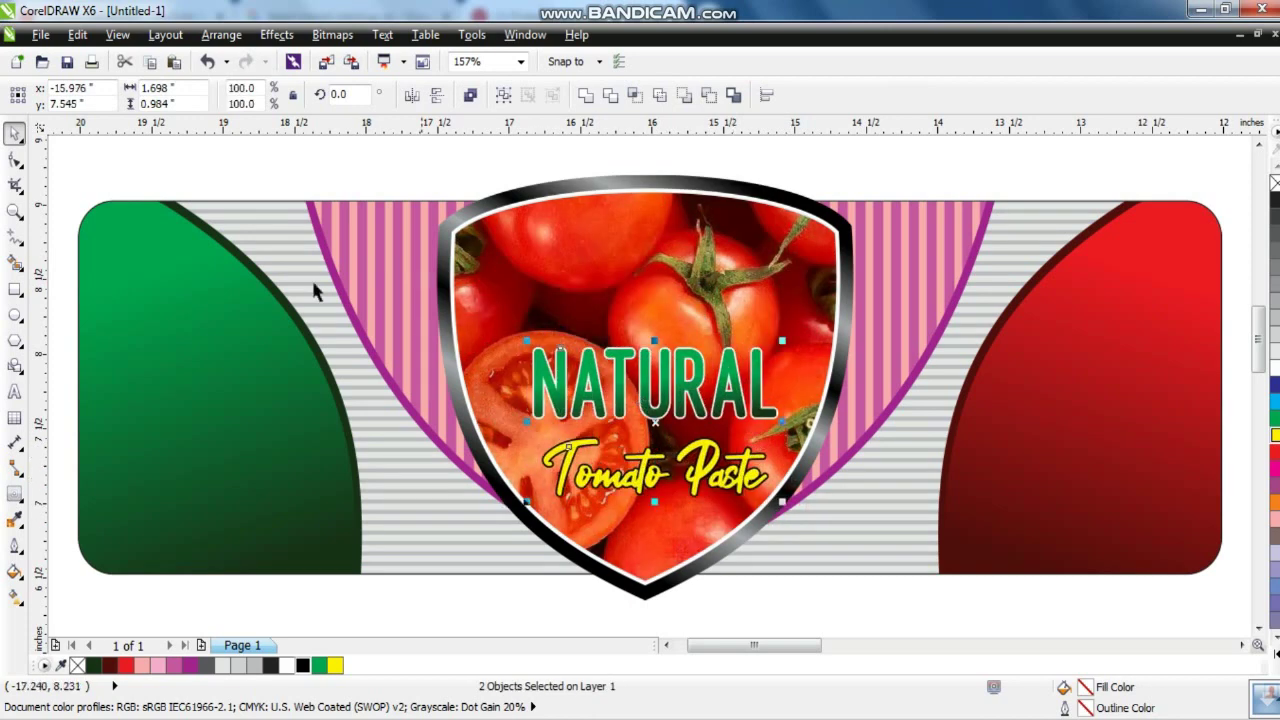
pyautogui.press('Escape')
# Draw a circle about 0.68 inches in diameter straddling the shield's upper edge near its middle.
pyautogui.click(15, 314)
pyautogui.moveTo(588, 152); pyautogui.dragTo(682, 250)
pyautogui.click(15, 133)
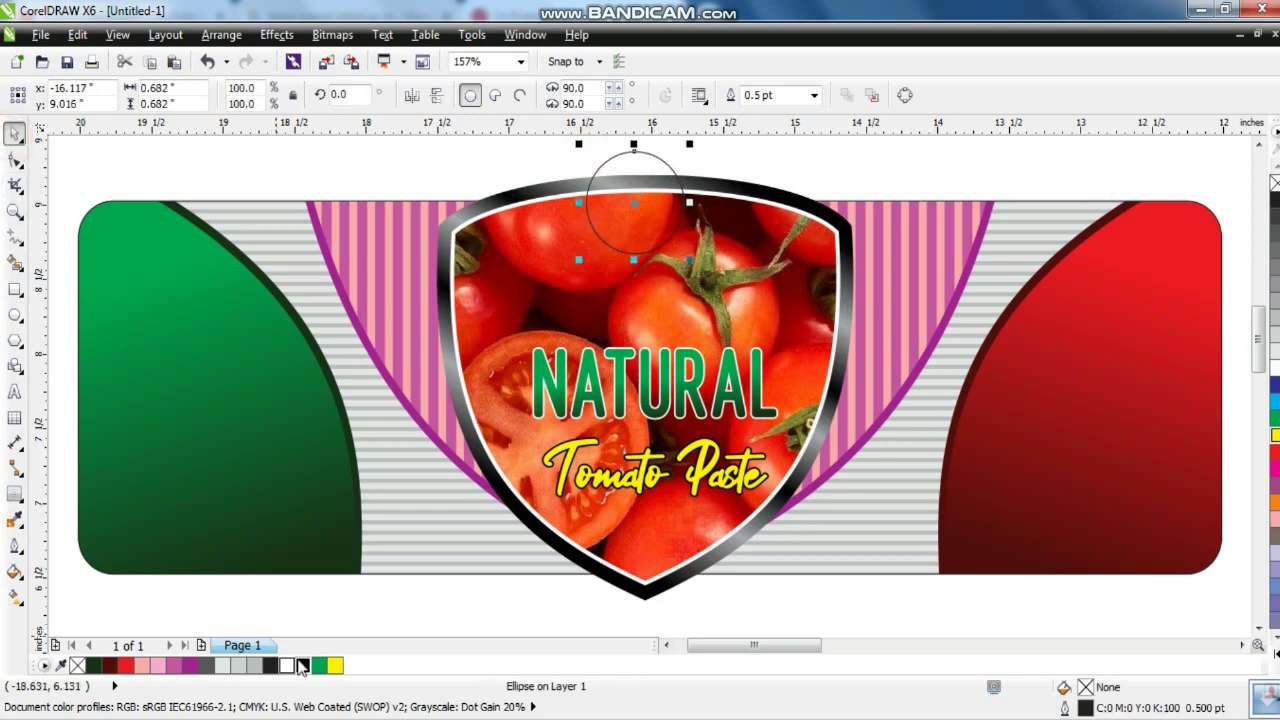
# Fill the circle with black and centre it horizontally on the photo shield.
pyautogui.click(302, 665)
pyautogui.keyDown('shift'); pyautogui.click(529, 446); pyautogui.keyUp('shift')
pyautogui.press('c')
pyautogui.press('Escape')
# PowerClip the black circle inside the photo shield so only the part within the border shows.
pyautogui.click(640, 242)
pyautogui.hotkey('ctrl', '1')
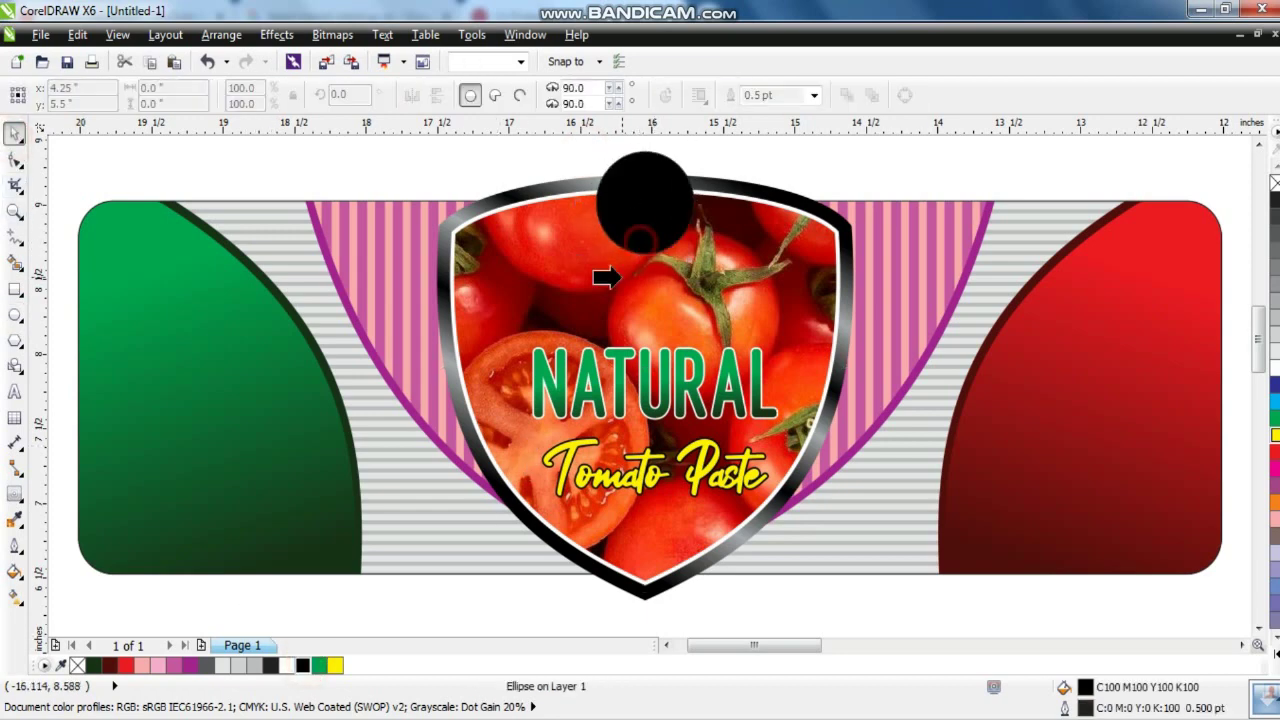
pyautogui.click(605, 277)
pyautogui.press('Escape')
pyautogui.moveTo(695, 470); pyautogui.dragTo(690, 228)
pyautogui.click(14, 391)
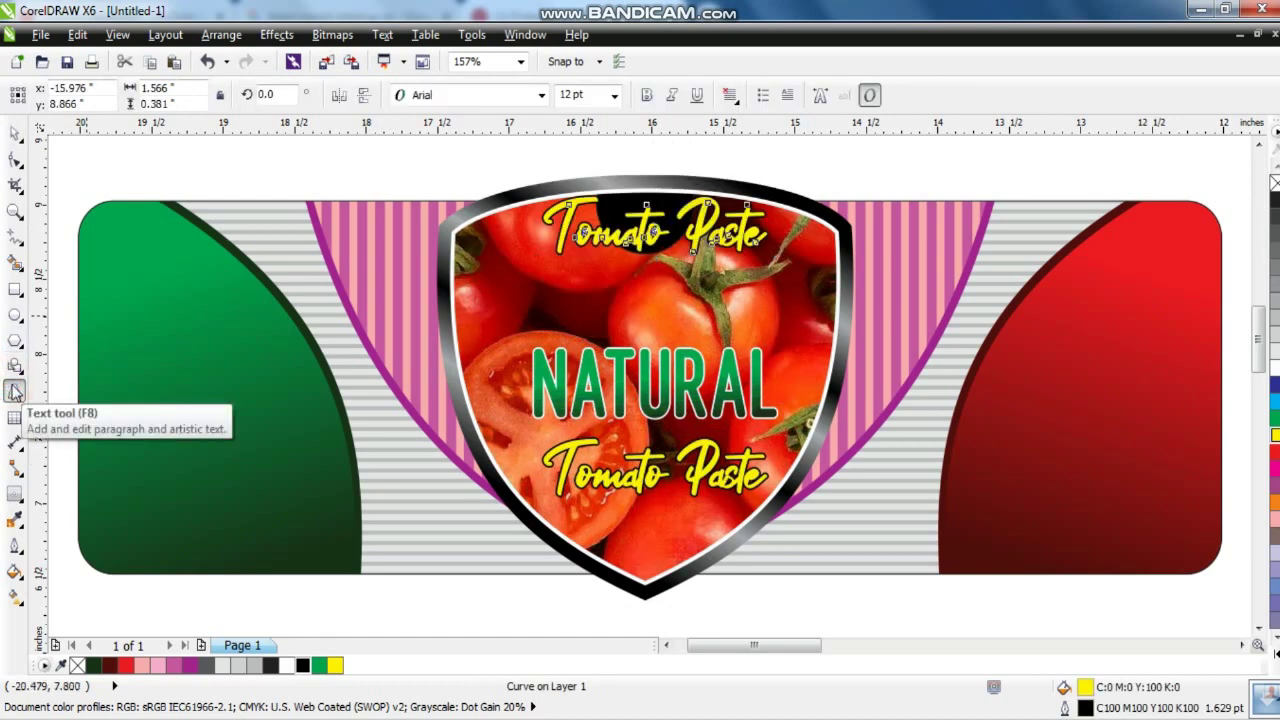
pyautogui.click(14, 132)
pyautogui.press('Delete')
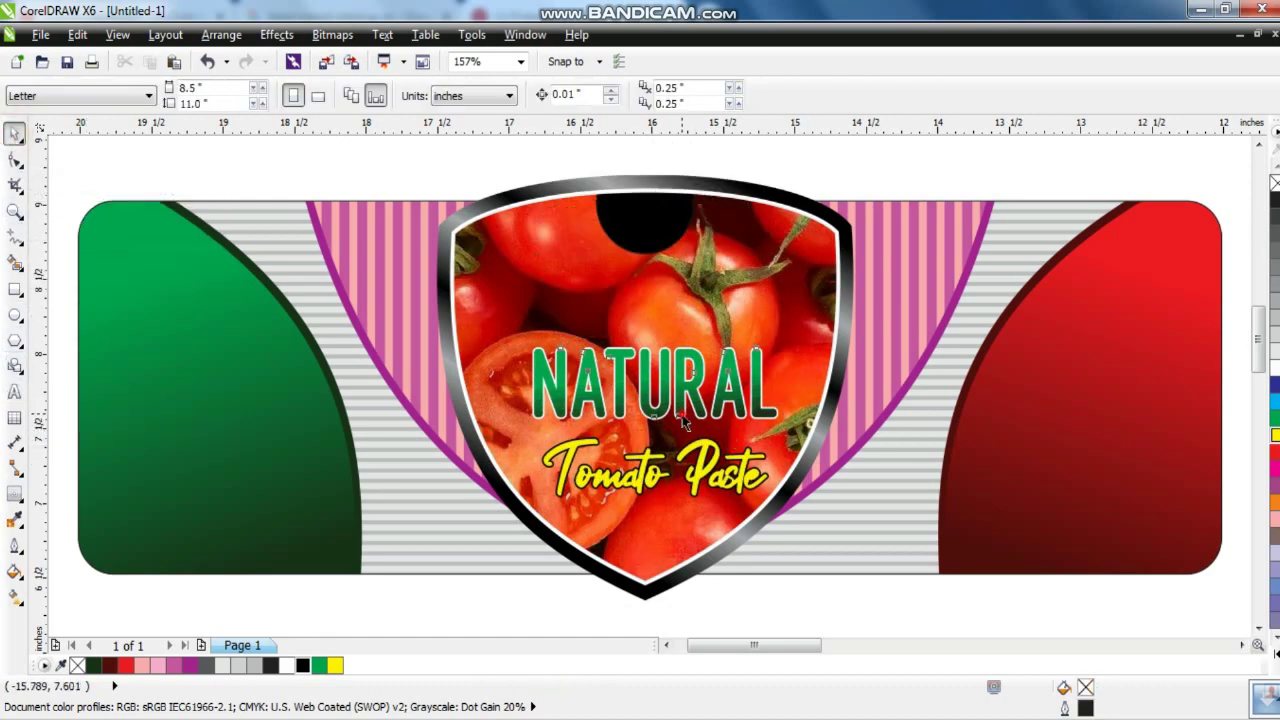
pyautogui.click(682, 414)
# Add the artistic text "100%" and "PURE" on two lines over the green side panel.
pyautogui.click(14, 391)
pyautogui.click(163, 398)
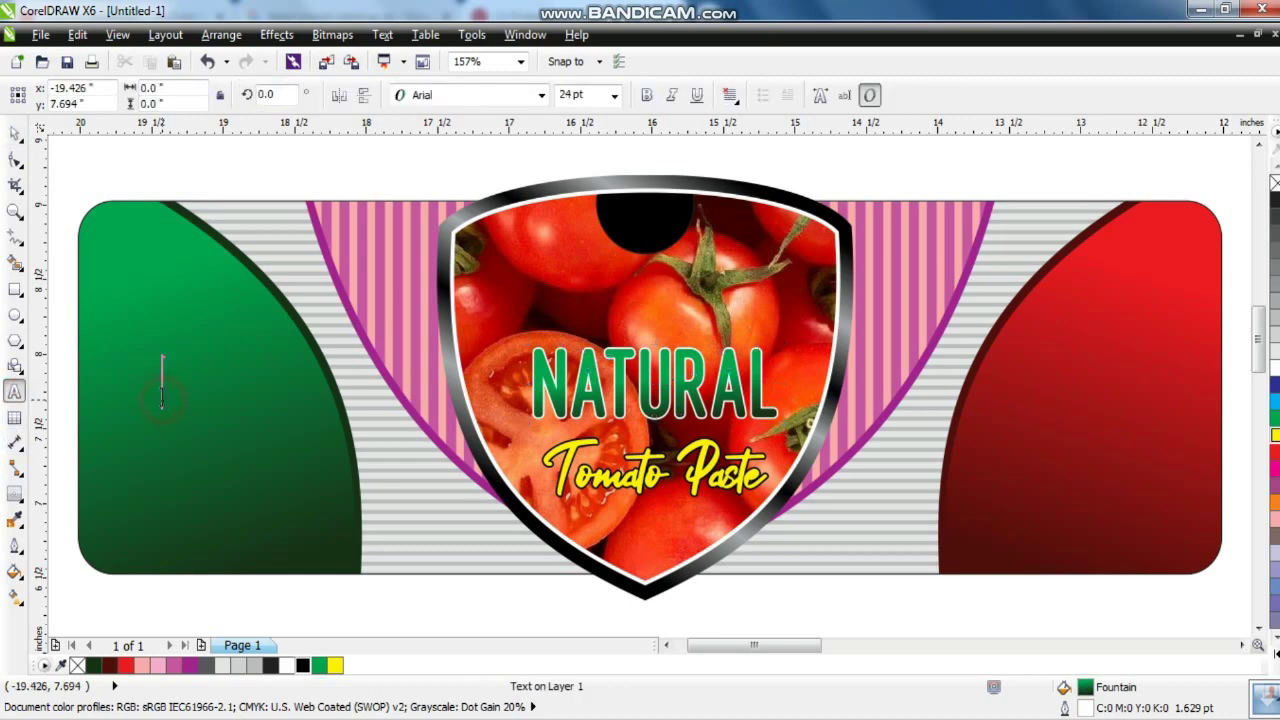
pyautogui.write('100')
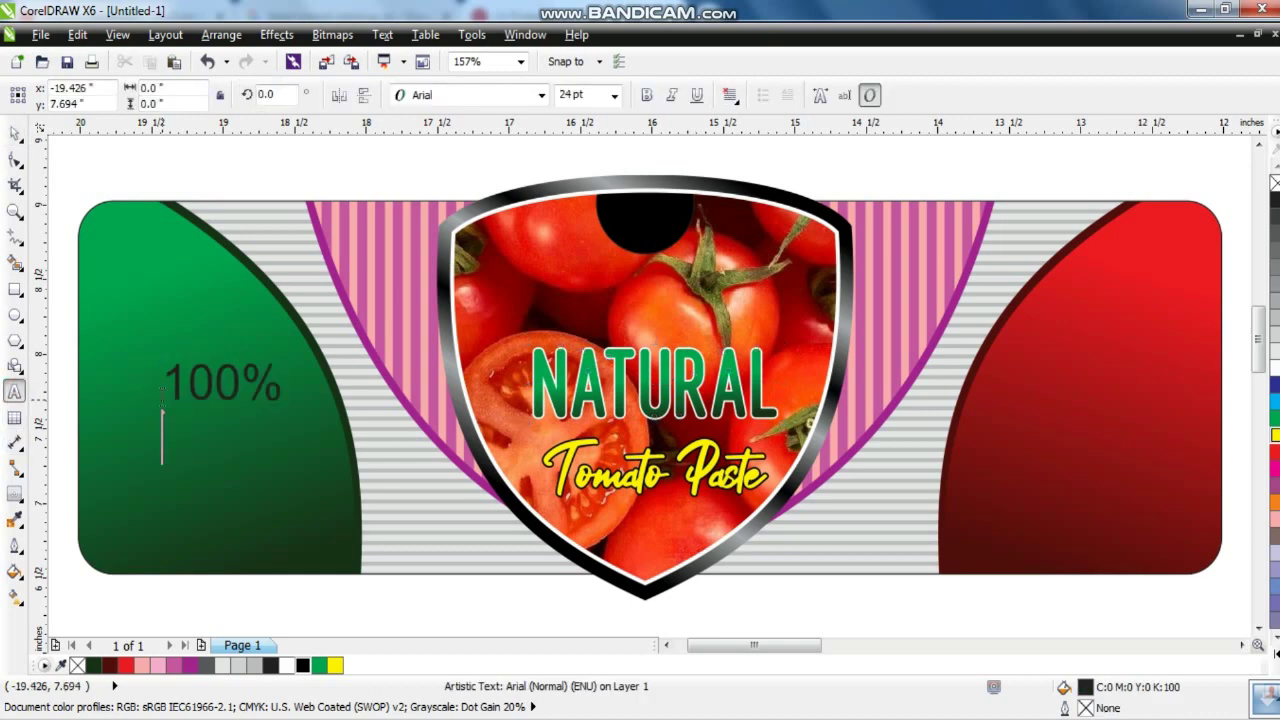
pyautogui.write('%')
pyautogui.press('Return')
pyautogui.write('PURE')
pyautogui.press('Escape')
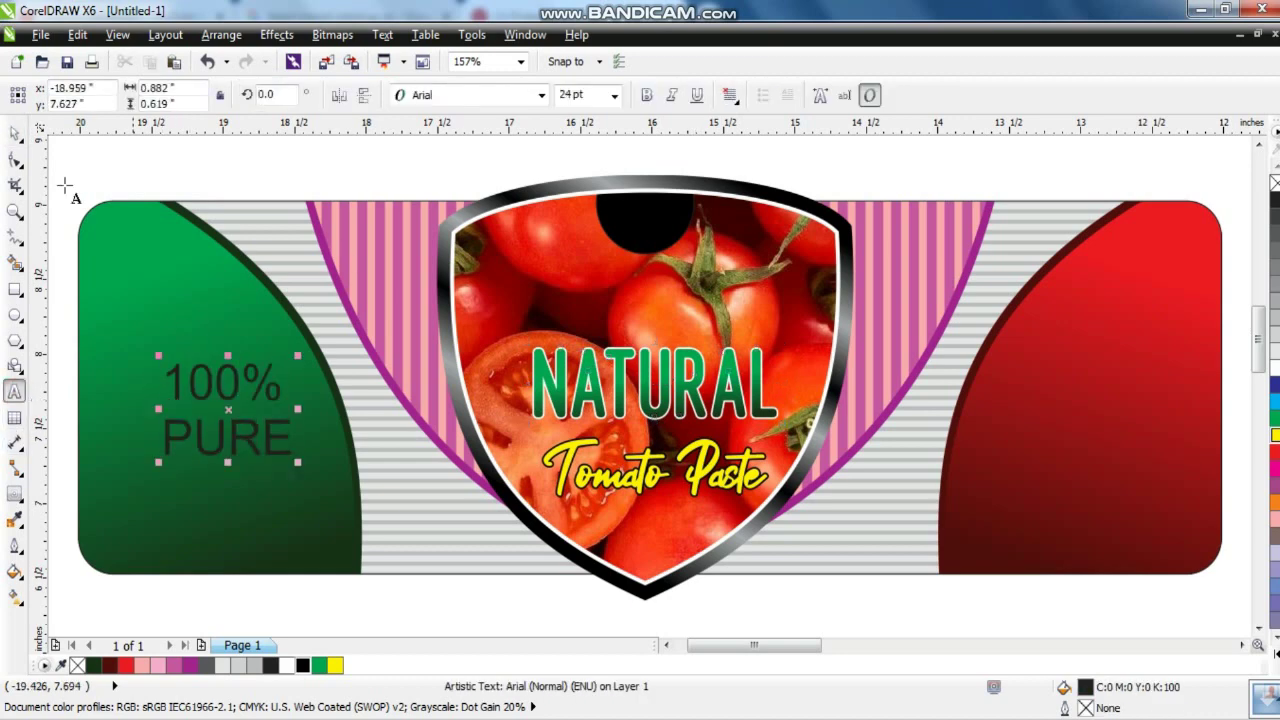
# Make the "100% PURE" text bold, white and 8.86 pt, with one copy on the black badge and one on the green panel.
pyautogui.click(14, 132)
pyautogui.click(646, 95)
pyautogui.moveTo(298, 463); pyautogui.dragTo(131, 300)
pyautogui.click(1274, 368)
pyautogui.rightClick(131, 300)
# Replace the wording of the "100% PURE" text on the green panel with "SUMMARY".
pyautogui.click(15, 394)
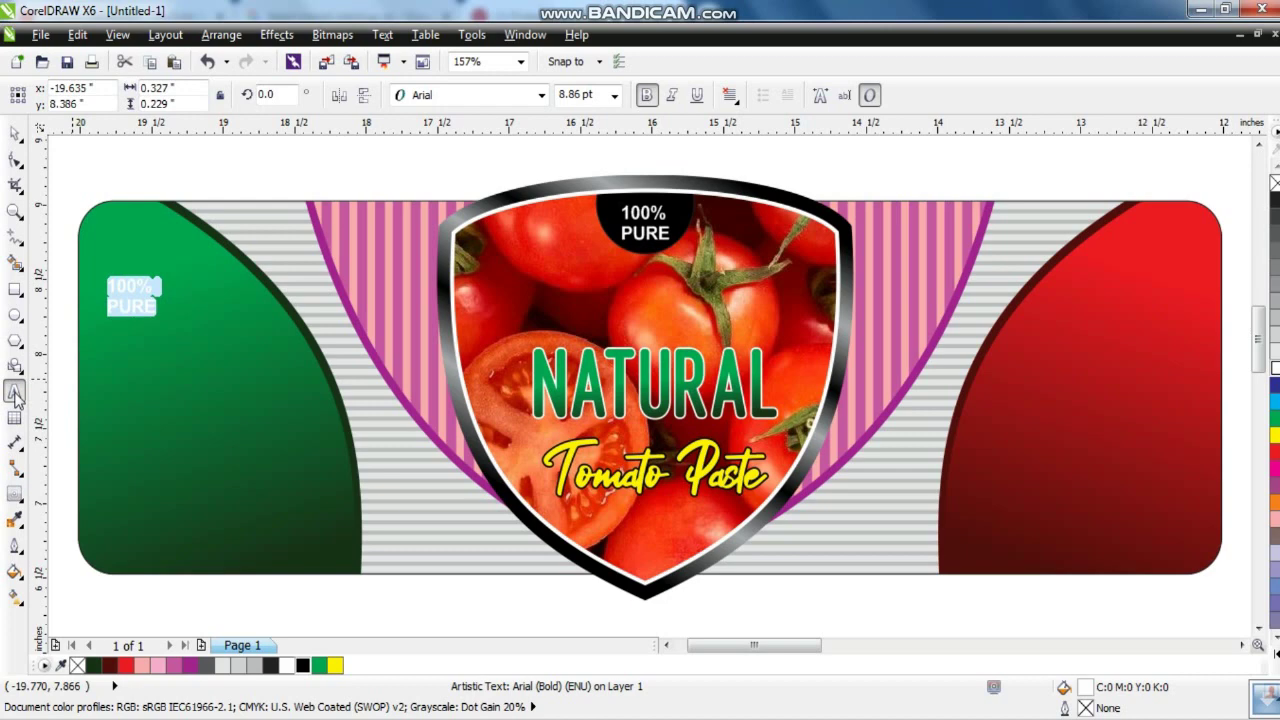
pyautogui.write('SUMMARY')
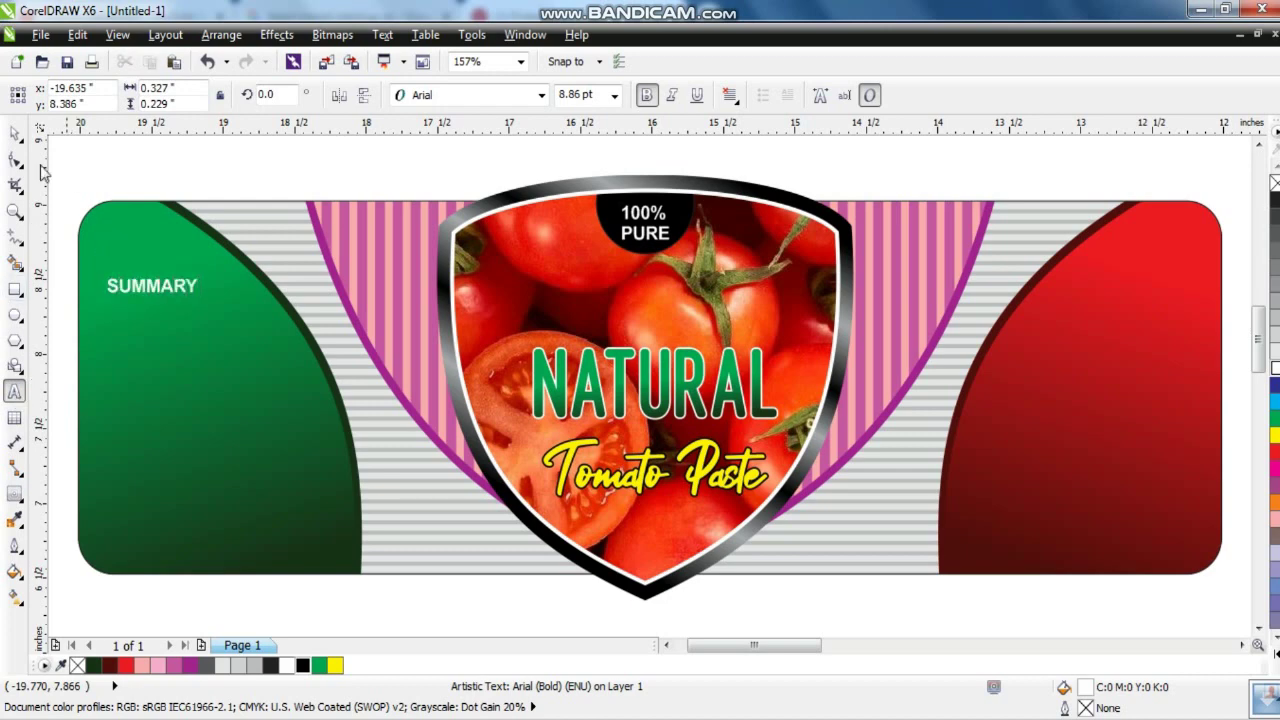
pyautogui.click(14, 133)
# Copy the "SUMMARY" heading level onto the red side panel and change its wording to "DETAIL".
pyautogui.moveTo(152, 290); pyautogui.dragTo(1111, 316)
pyautogui.click(15, 390)
pyautogui.hotkey('ctrl', 'a')
pyautogui.write('DE')
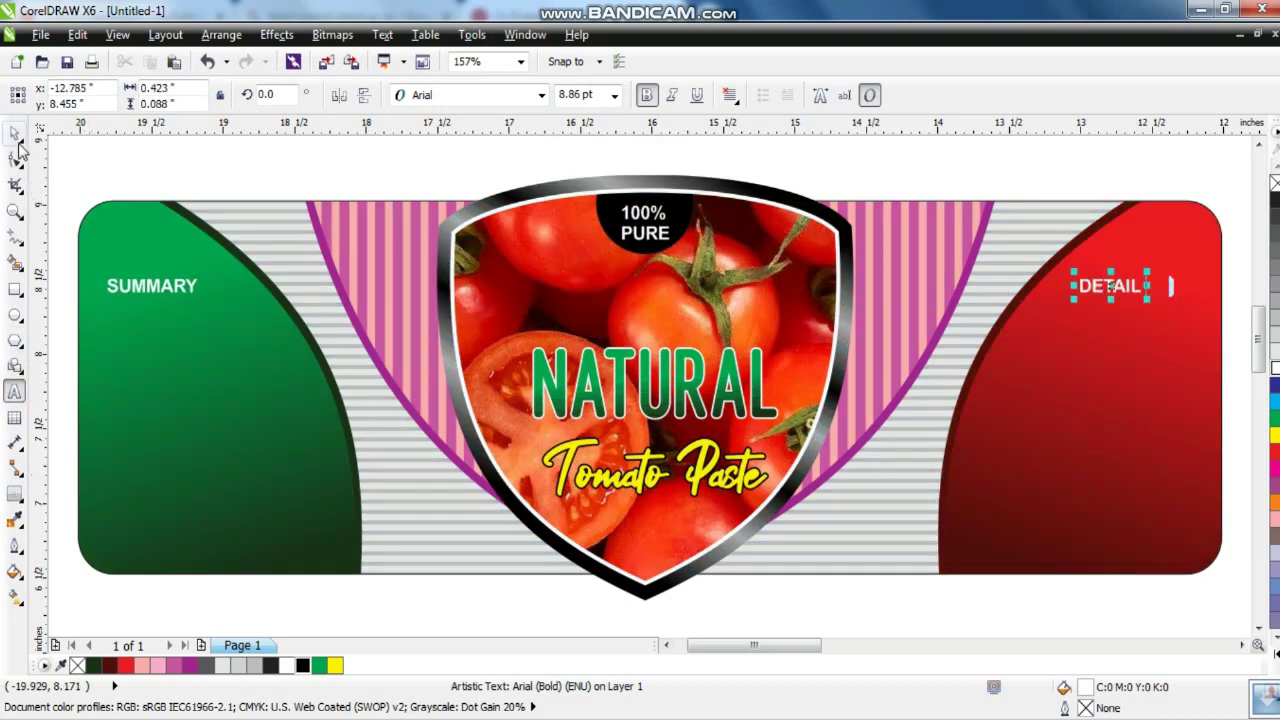
pyautogui.moveTo(1132, 288); pyautogui.dragTo(1137, 288)
pyautogui.click(57, 294)
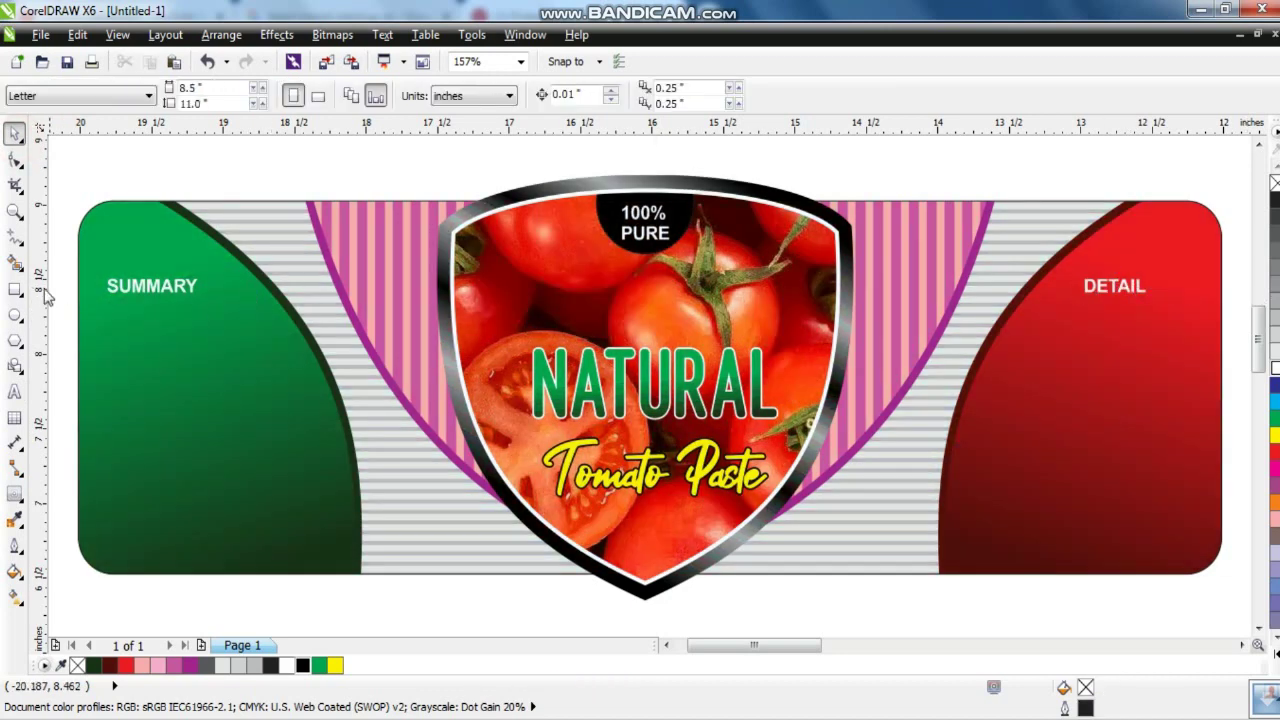
# Draw a rectangle about 1.19 by 1.66 inches below "SUMMARY" and round its corners to about 0.086 inches.
pyautogui.click(14, 289)
pyautogui.moveTo(98, 311); pyautogui.dragTo(268, 559)
pyautogui.press('F10')
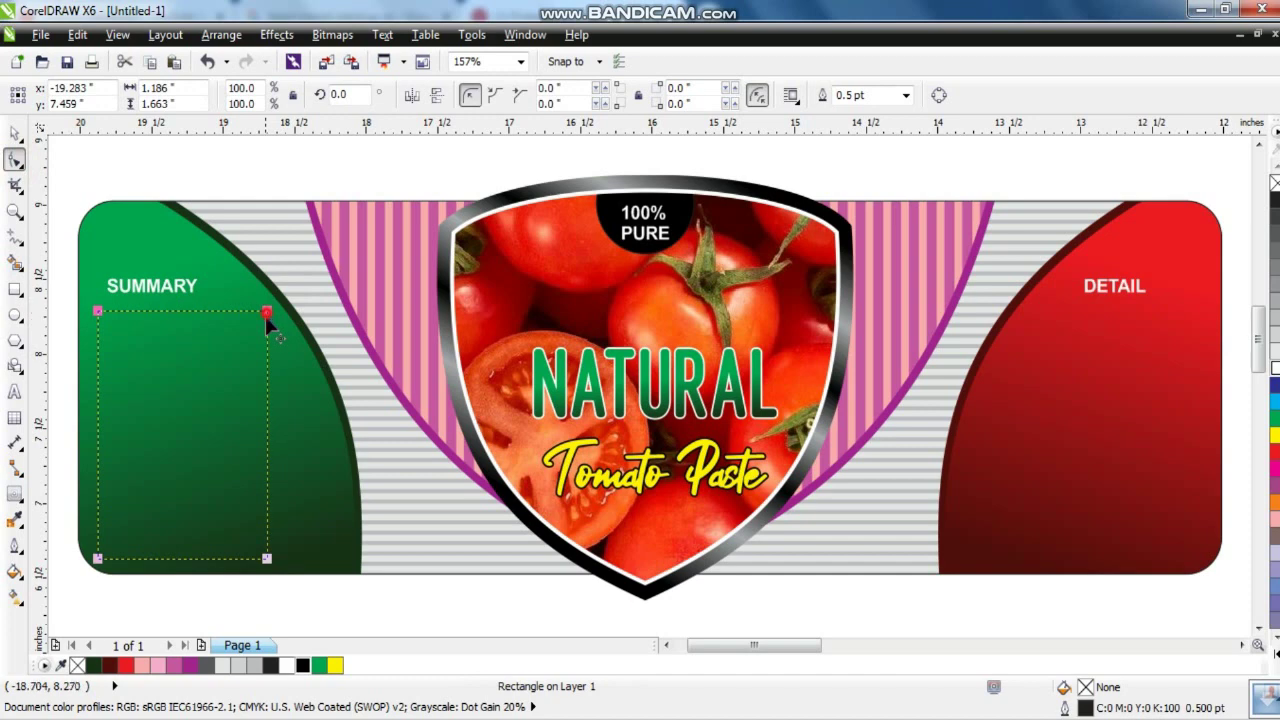
pyautogui.moveTo(265, 315); pyautogui.dragTo(264, 322)
# Give the rounded frame a 1 pt white outline and place a copy of it below "DETAIL" on the red panel.
pyautogui.click(14, 545)
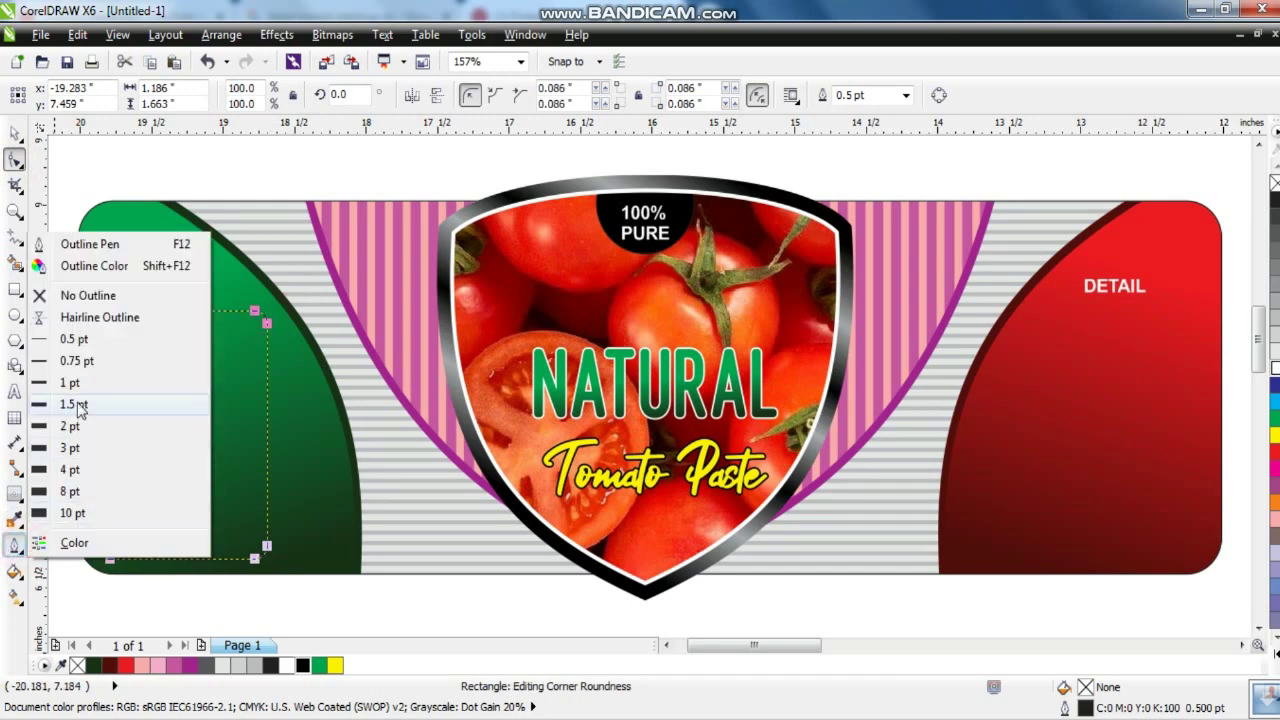
pyautogui.click(72, 383)
pyautogui.click(17, 135)
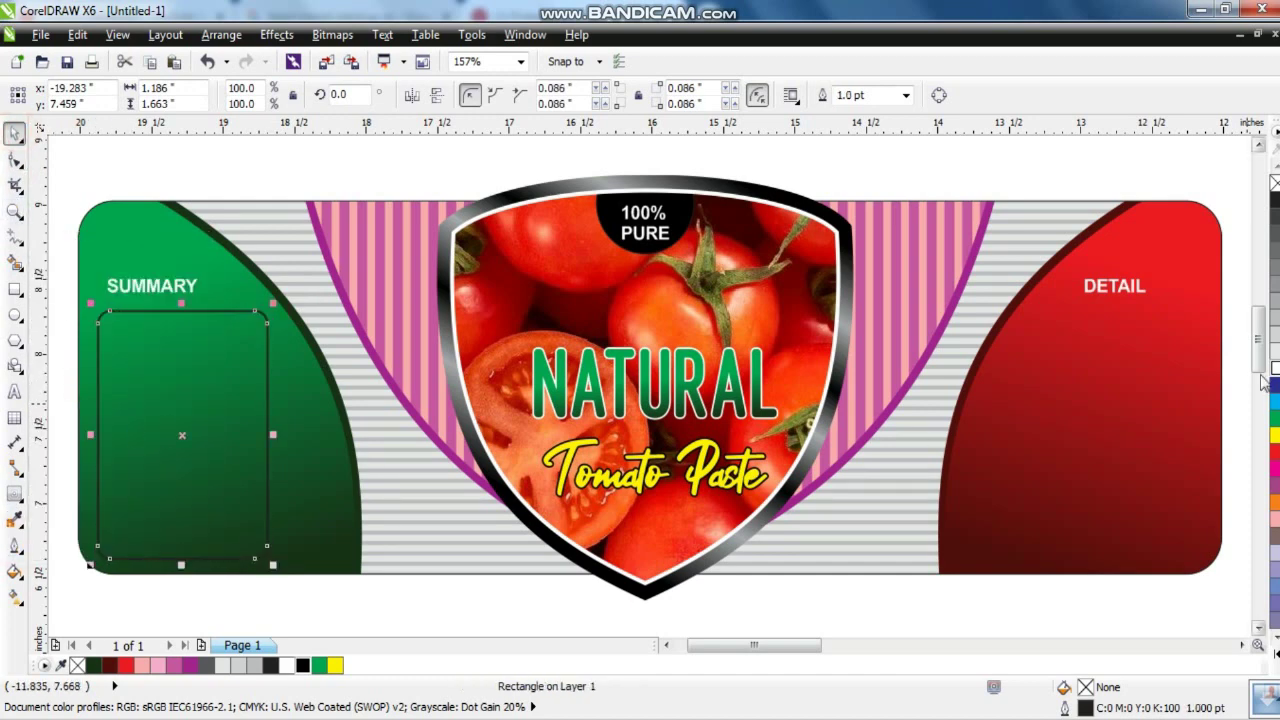
pyautogui.moveTo(220, 318); pyautogui.dragTo(1150, 352)
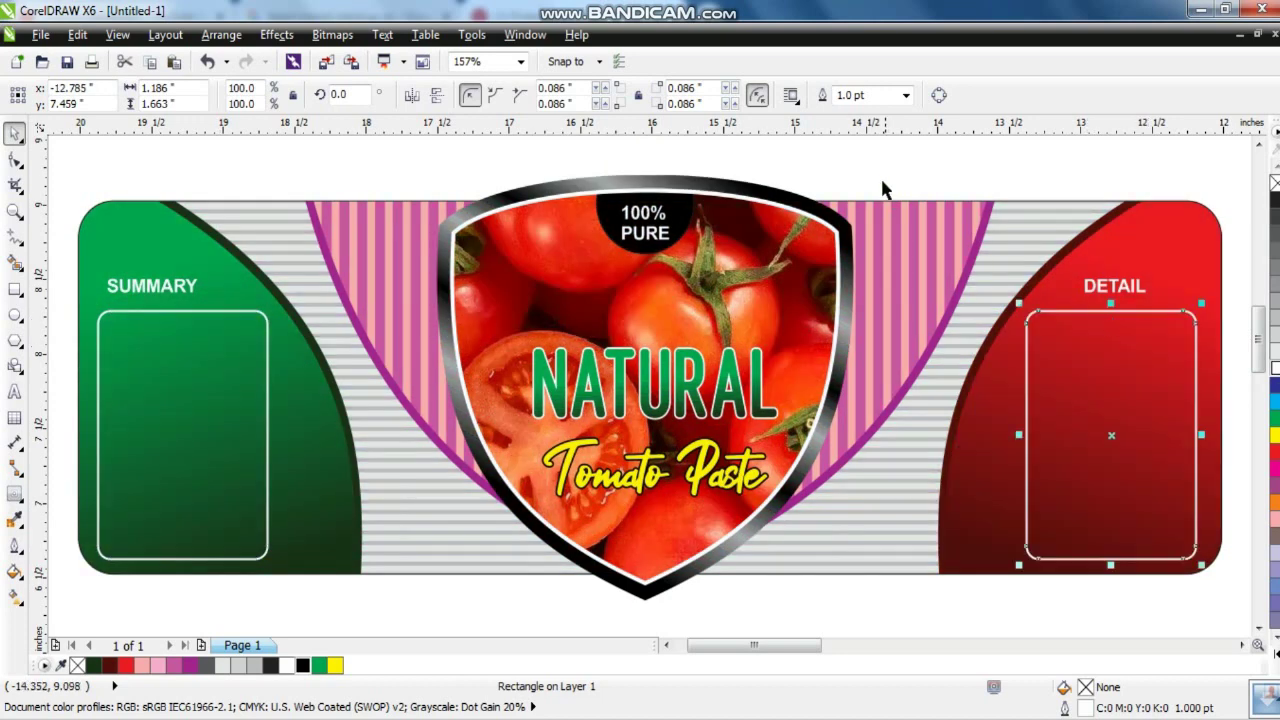
pyautogui.click(886, 177)
# Select all the objects of the label and group them.
pyautogui.scroll(-3, 886, 177)
pyautogui.moveTo(458, 430); pyautogui.dragTo(487, 425)
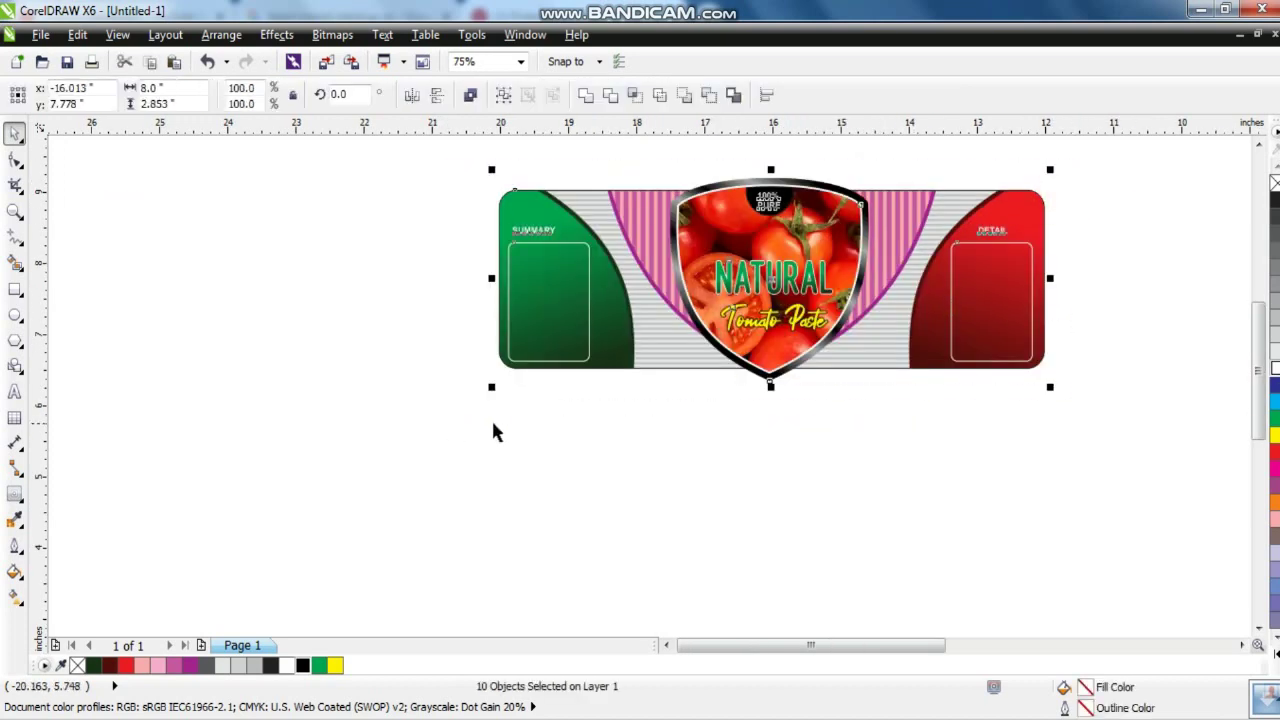
pyautogui.hotkey('shift', 'F2')
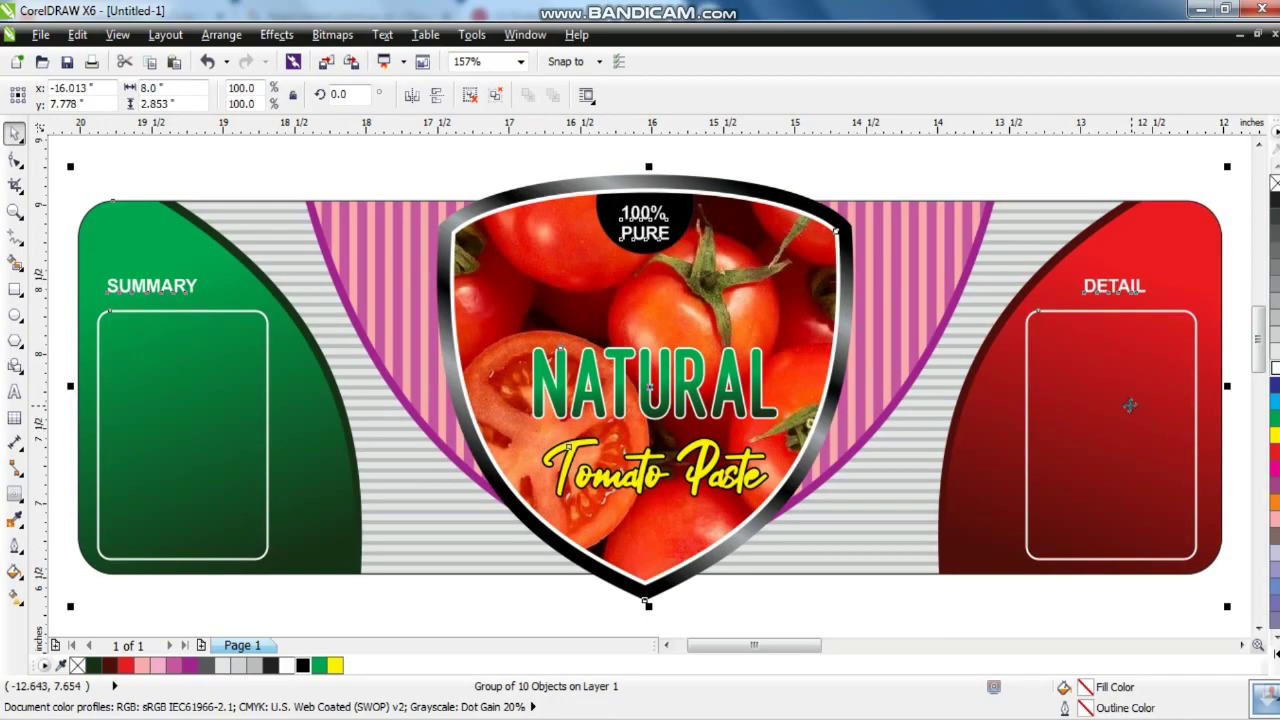